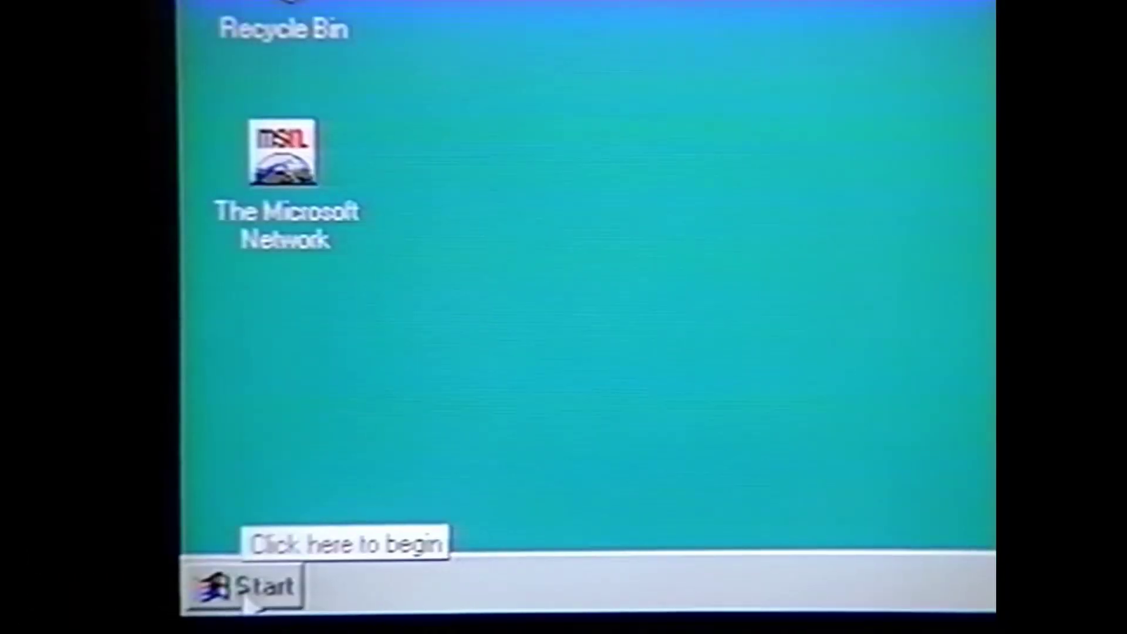
Open the Windows 95 Start menu through Programs to Accessories, showing Calculator, Notepad, Paint and WordPad
click(245, 603)
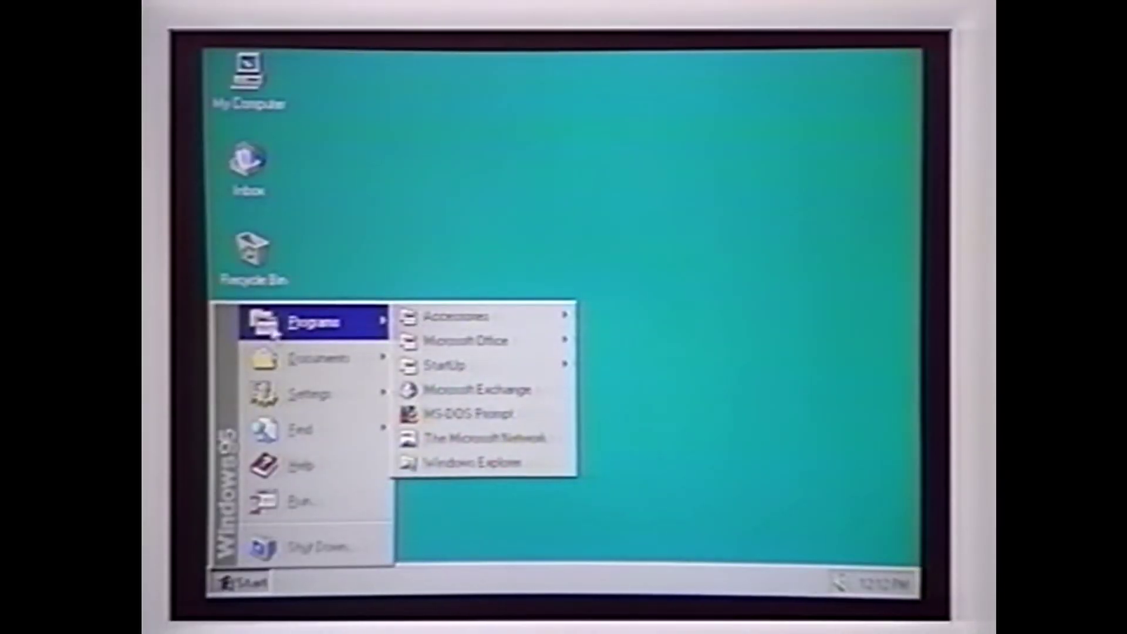
mouse_move(416, 319)
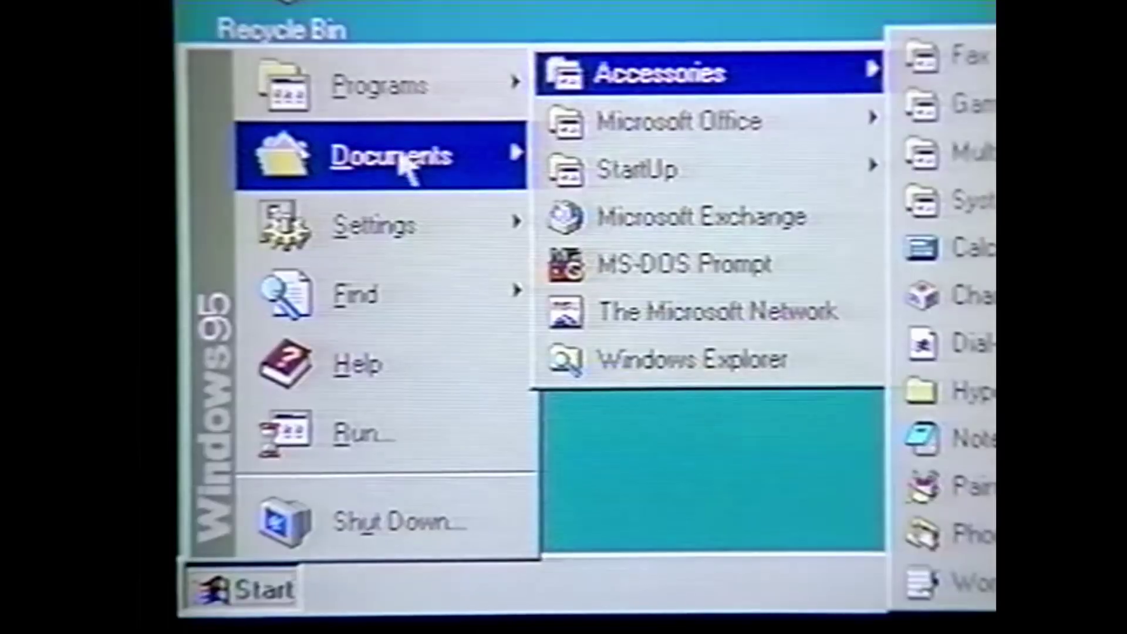
mouse_move(403, 164)
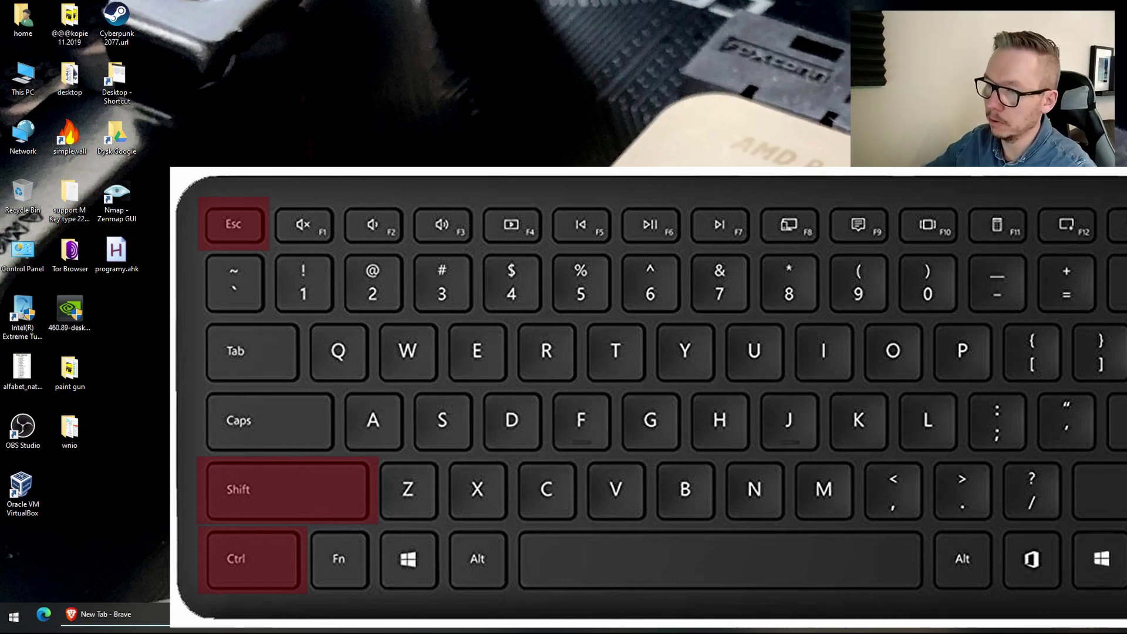
Open Task Manager with Ctrl+Shift+Esc, close it, then reopen it from the Ctrl+Alt+Del screen
key(ctrl+shift+Escape)
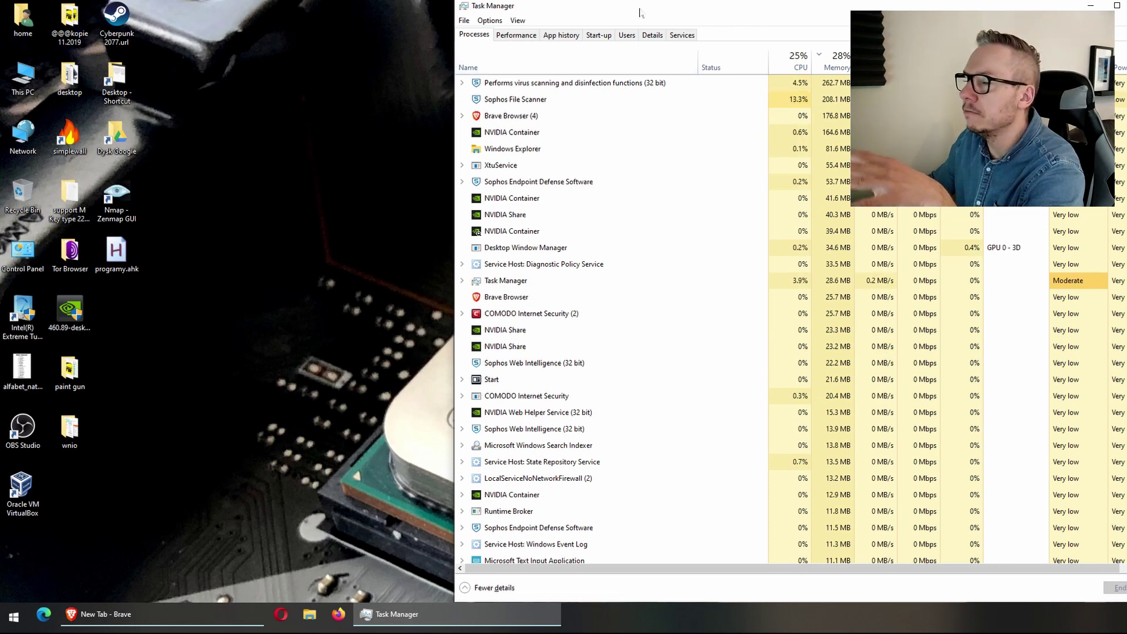
drag(635, 11, 605, 13)
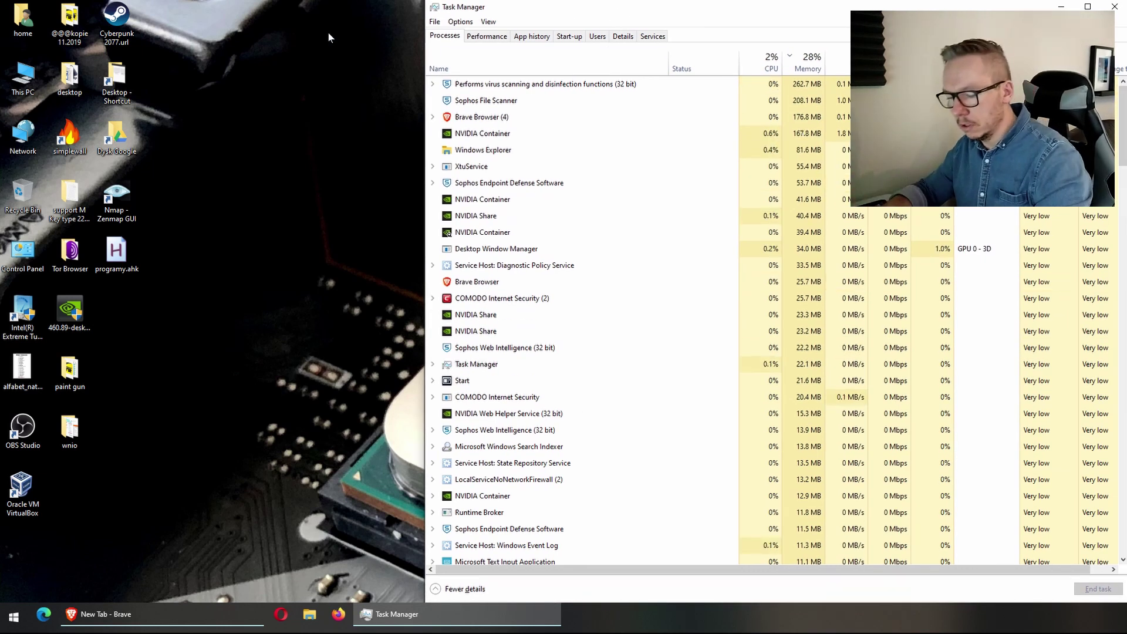
key(alt+F4)
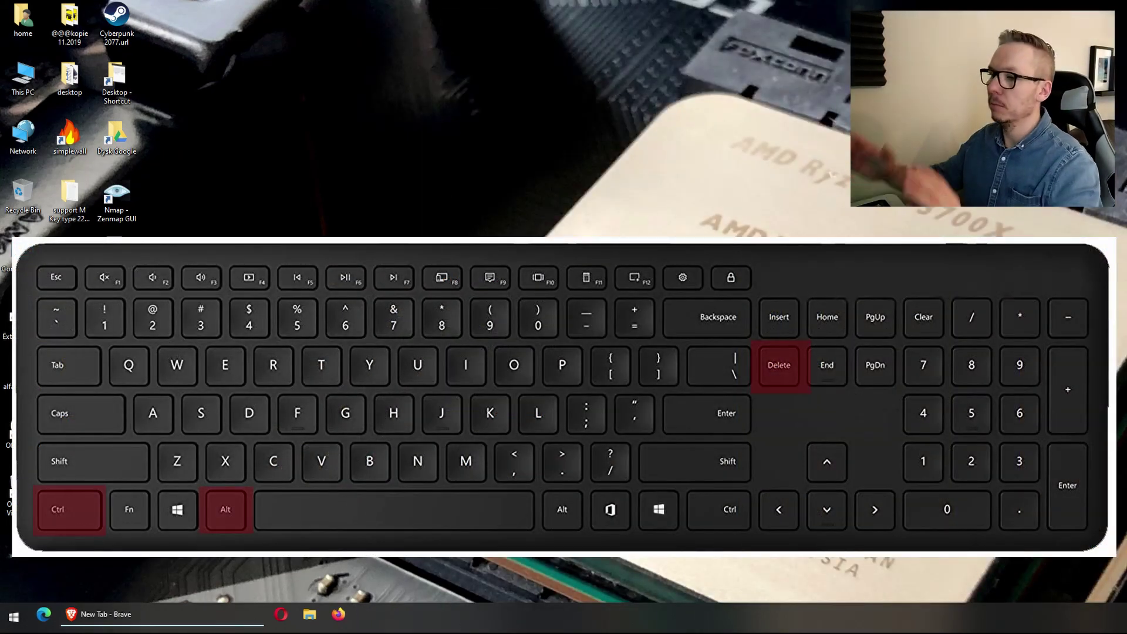
key(ctrl+alt+Delete)
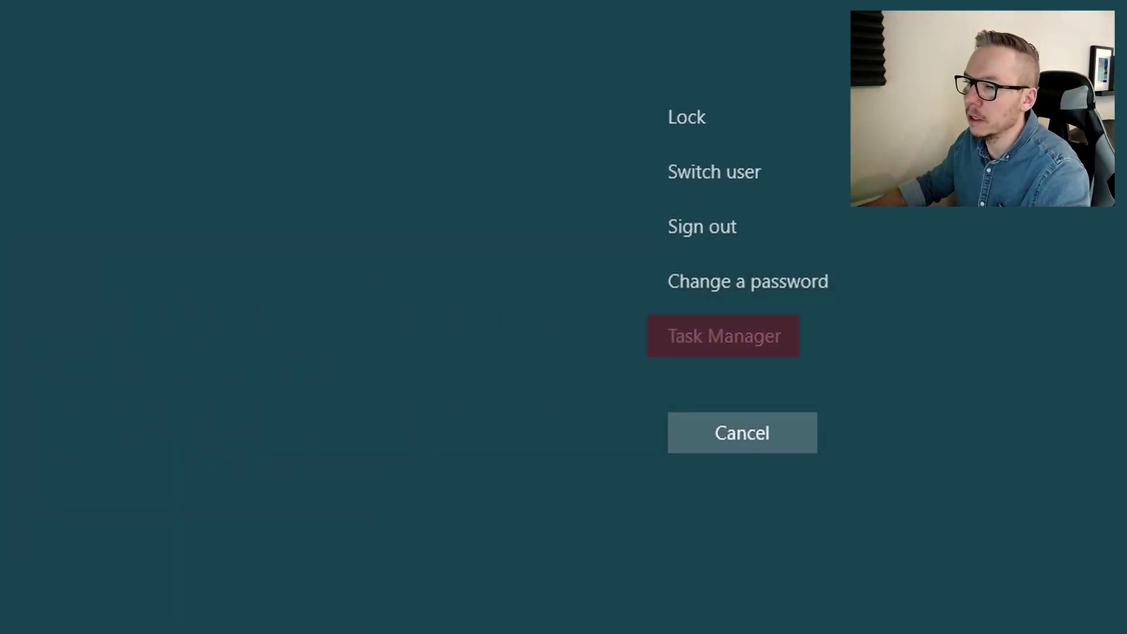
click(724, 336)
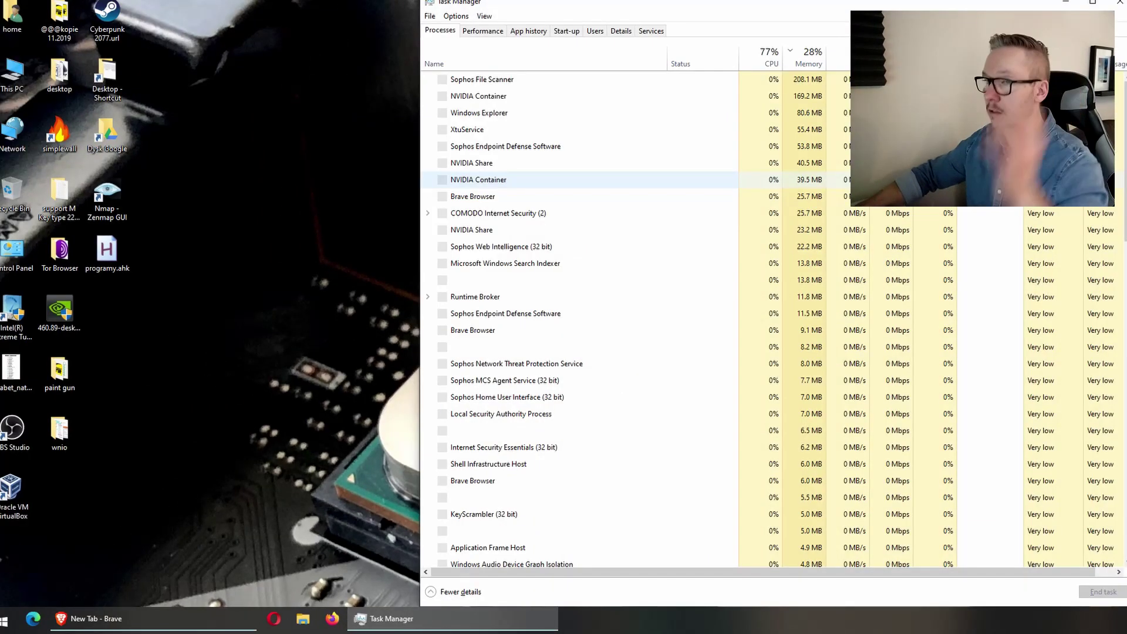
Sort Task Manager's processes by GPU usage, then launch CPU-Z from the utilities launcher
drag(422, 1, 441, 4)
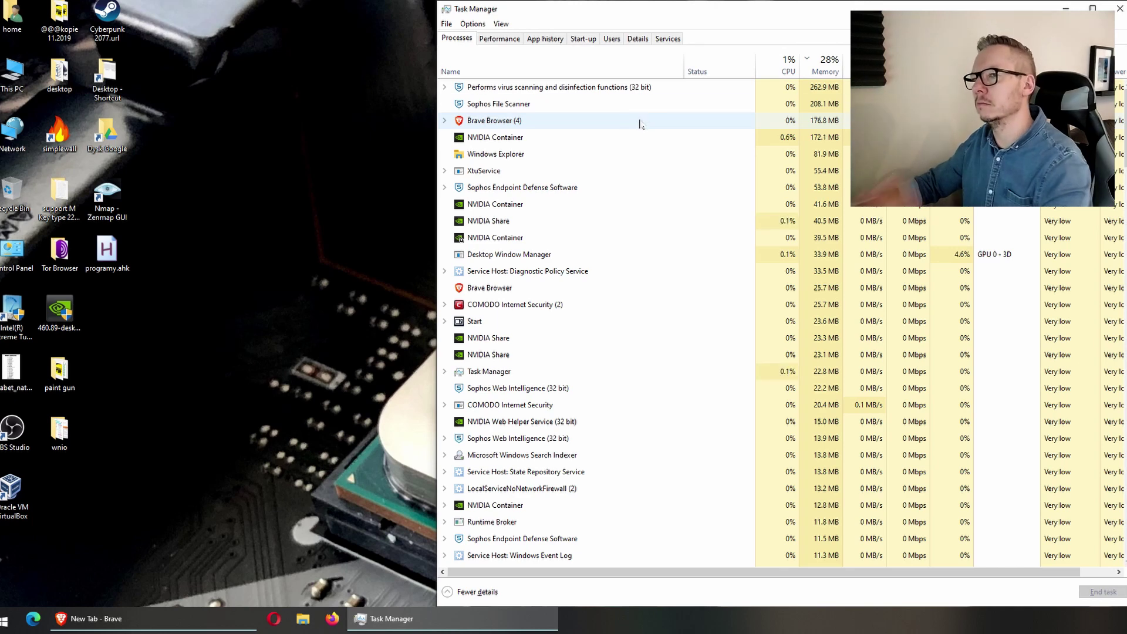
drag(598, 13, 583, 11)
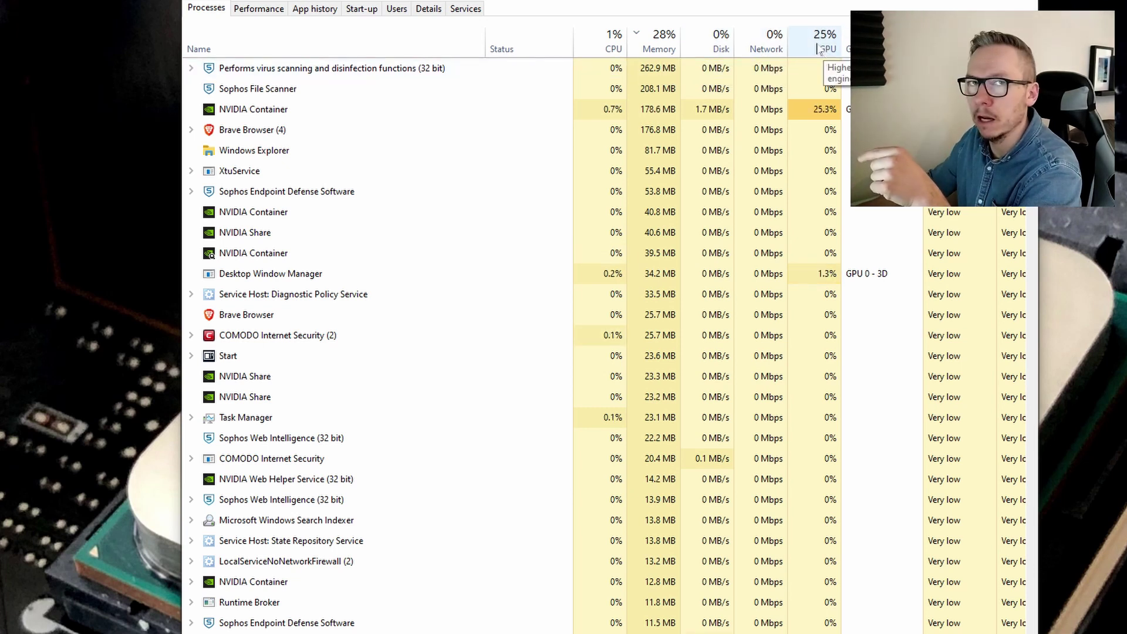
click(819, 52)
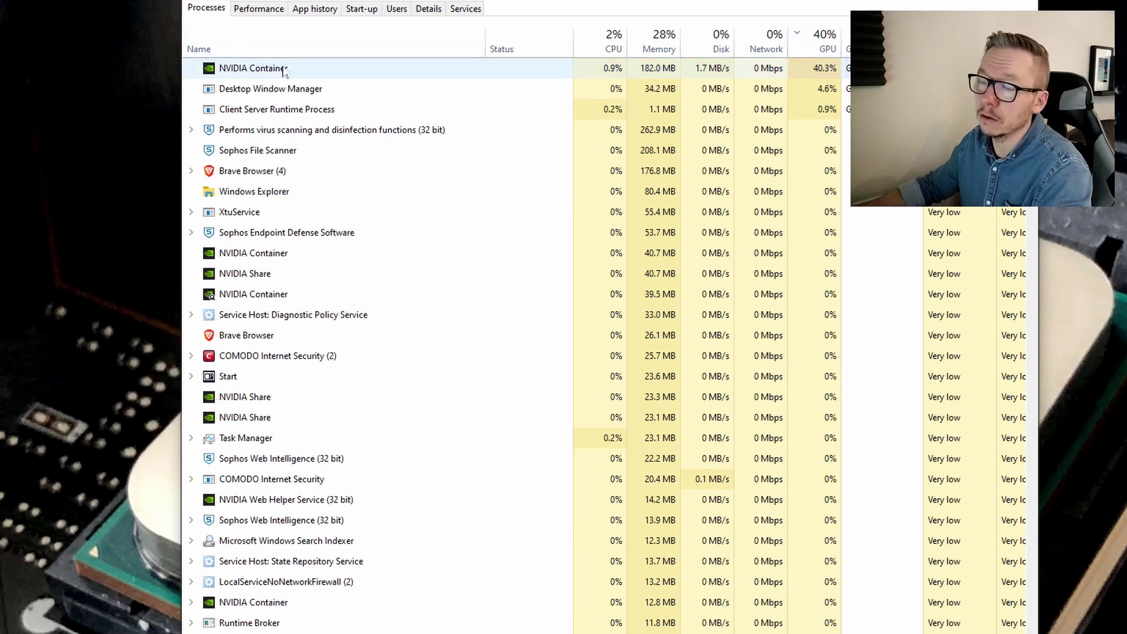
click(332, 75)
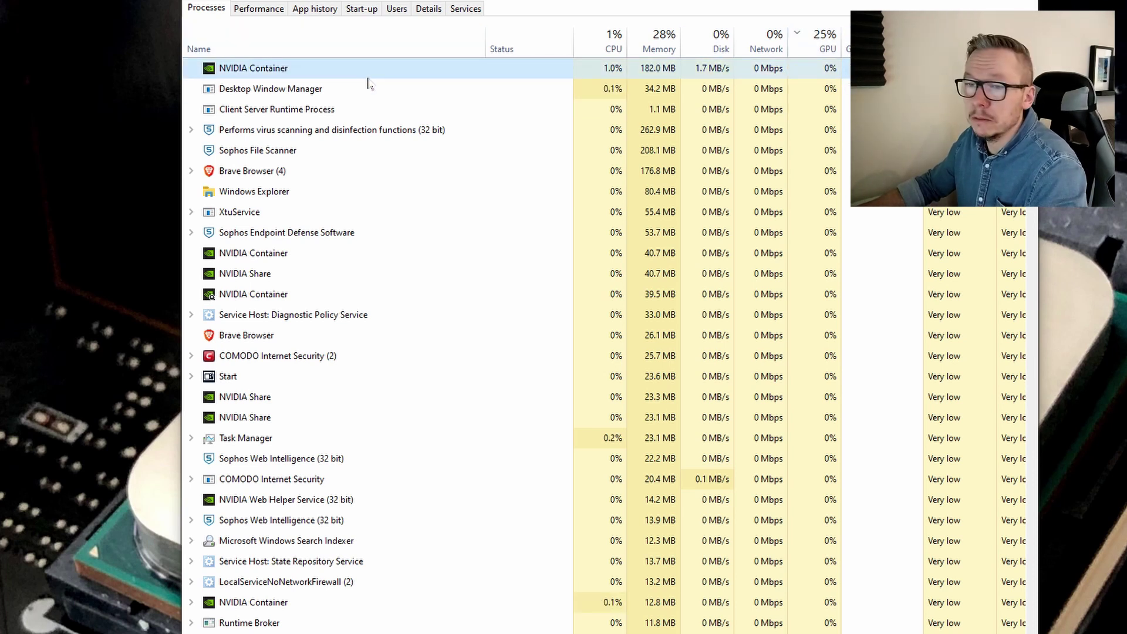
click(1085, 411)
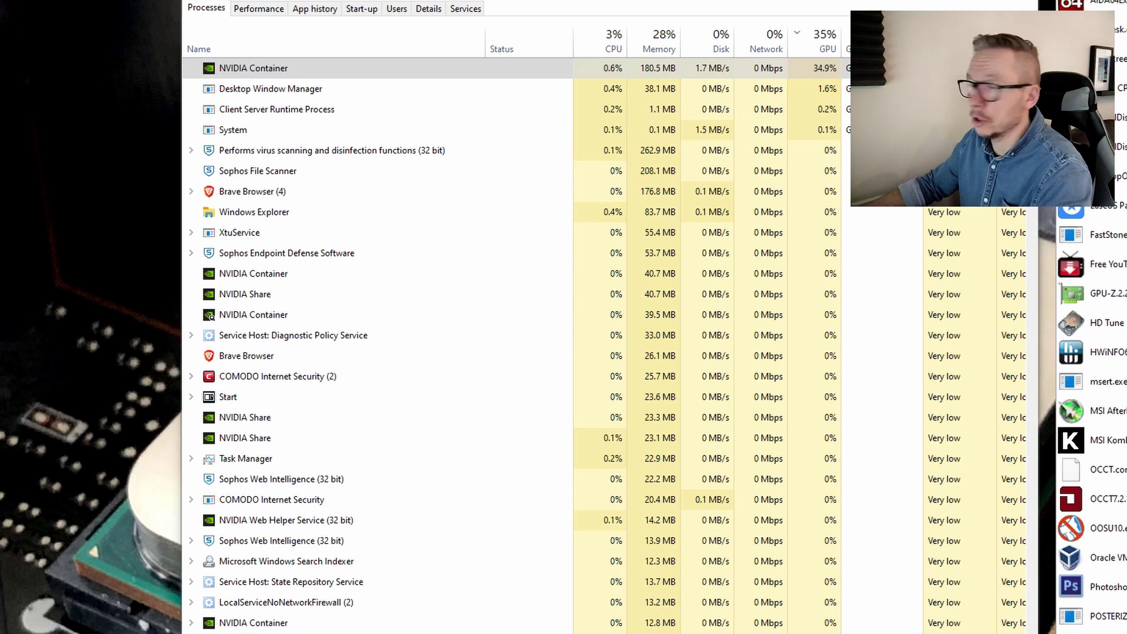
click(1086, 88)
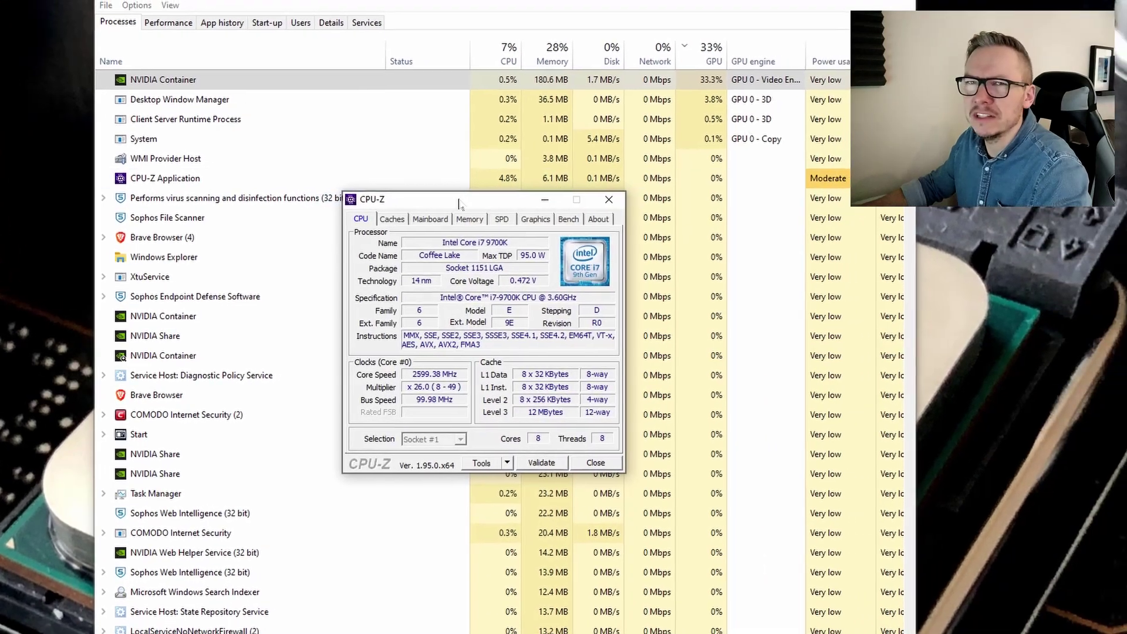
Place CPU-Z beside Task Manager and start its Bench CPU stress test
drag(459, 202, 963, 198)
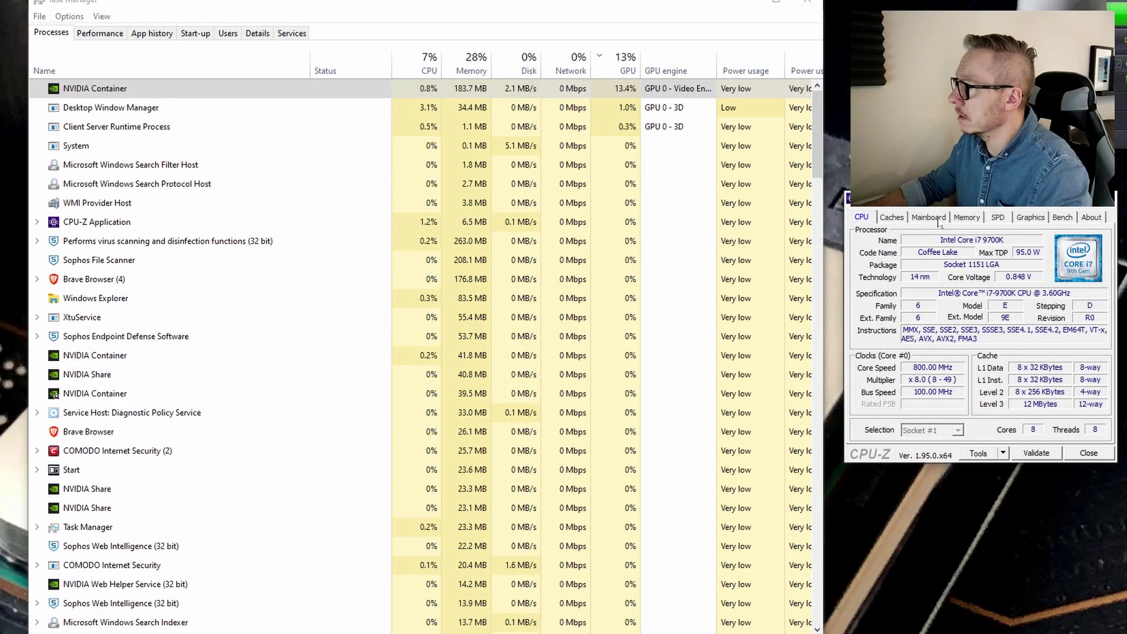
click(1060, 217)
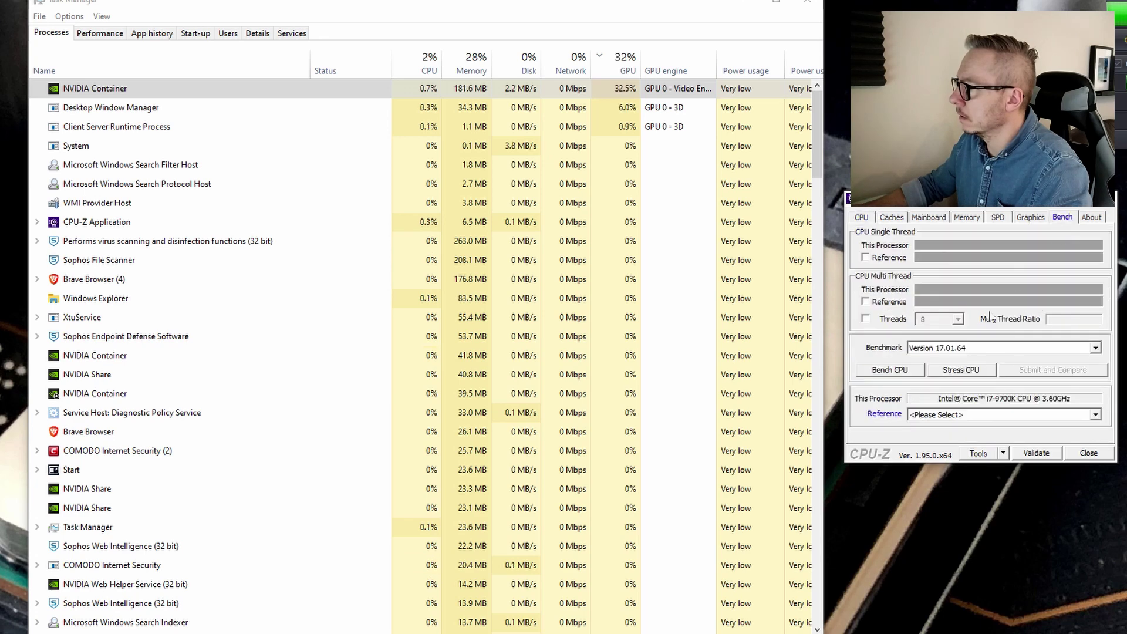
click(957, 371)
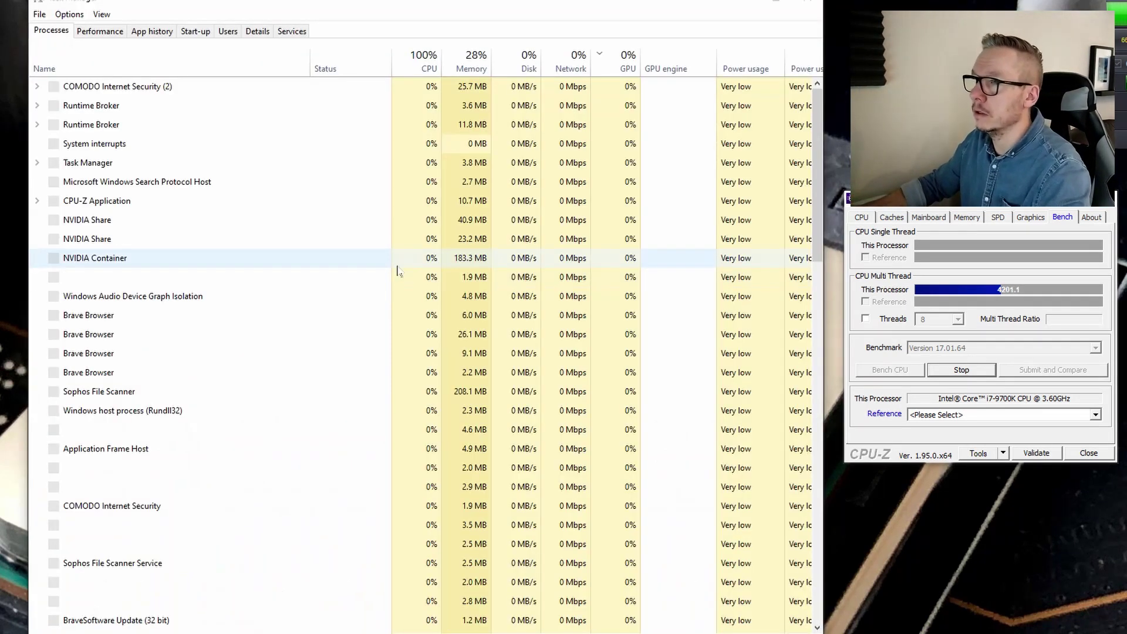
Sort processes by CPU, end the CPU-Z task, and close Task Manager
click(426, 69)
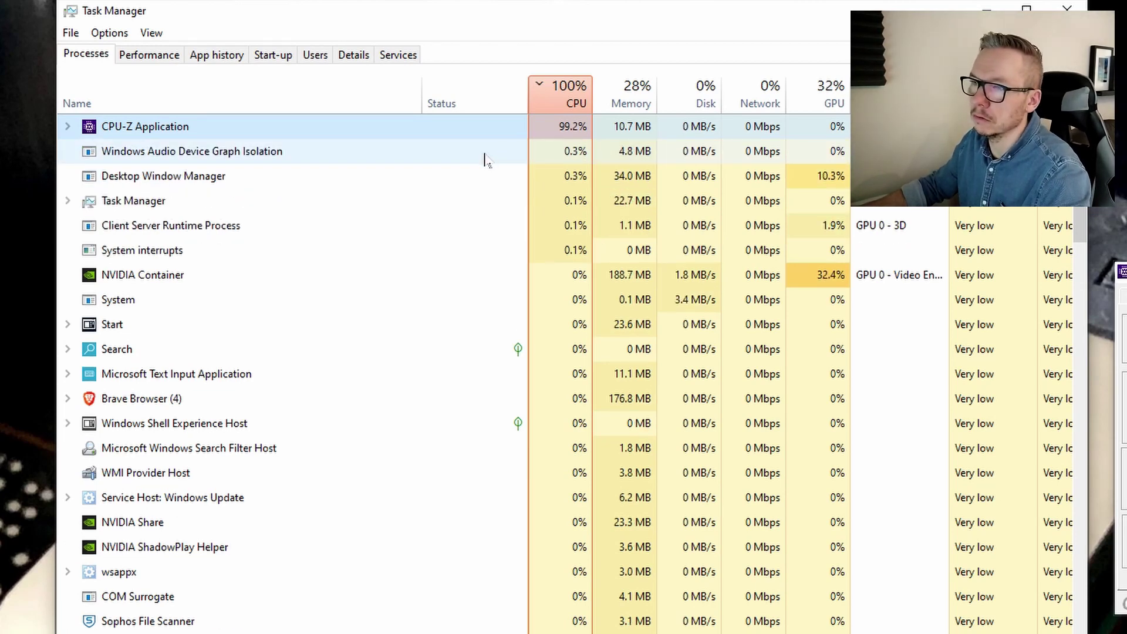
right_click(206, 127)
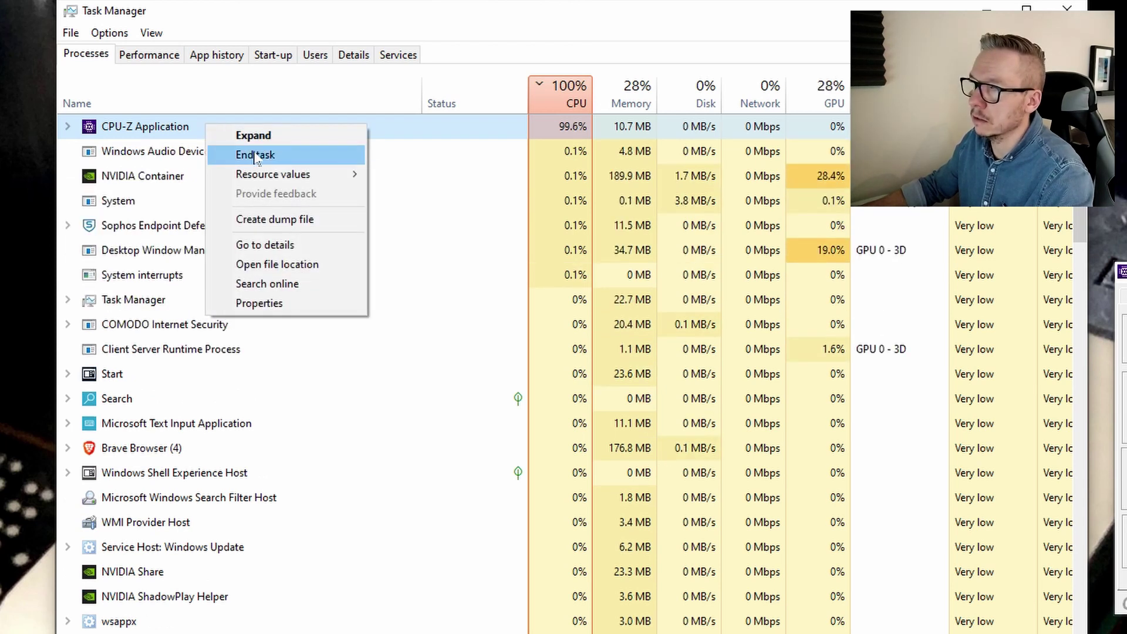
right_click(189, 126)
right_click(188, 126)
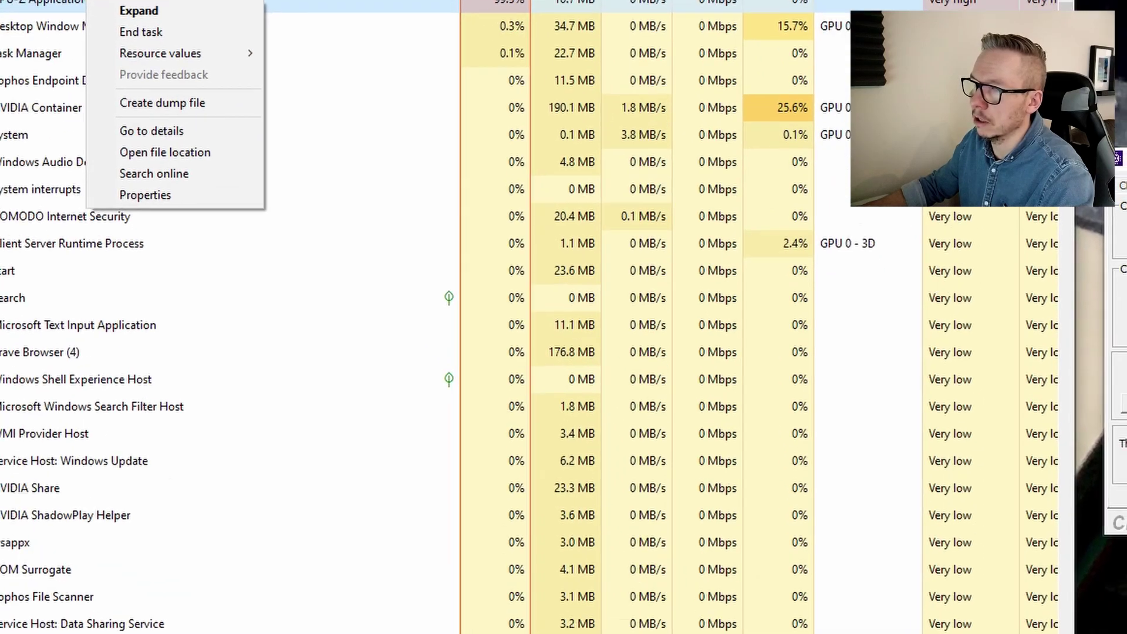
click(253, 156)
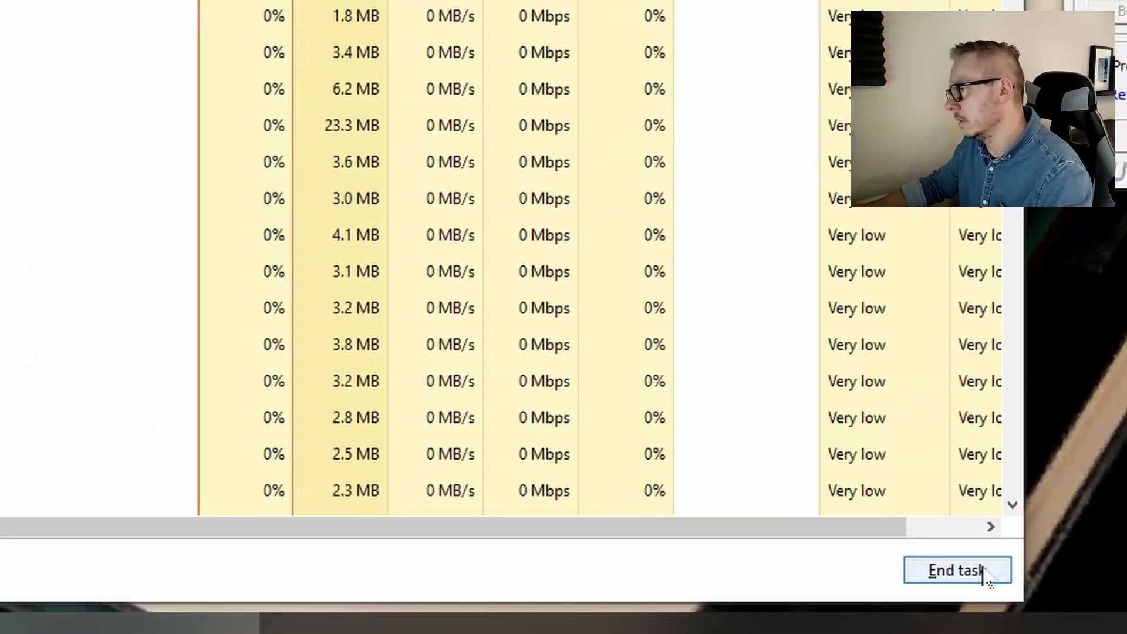
click(985, 572)
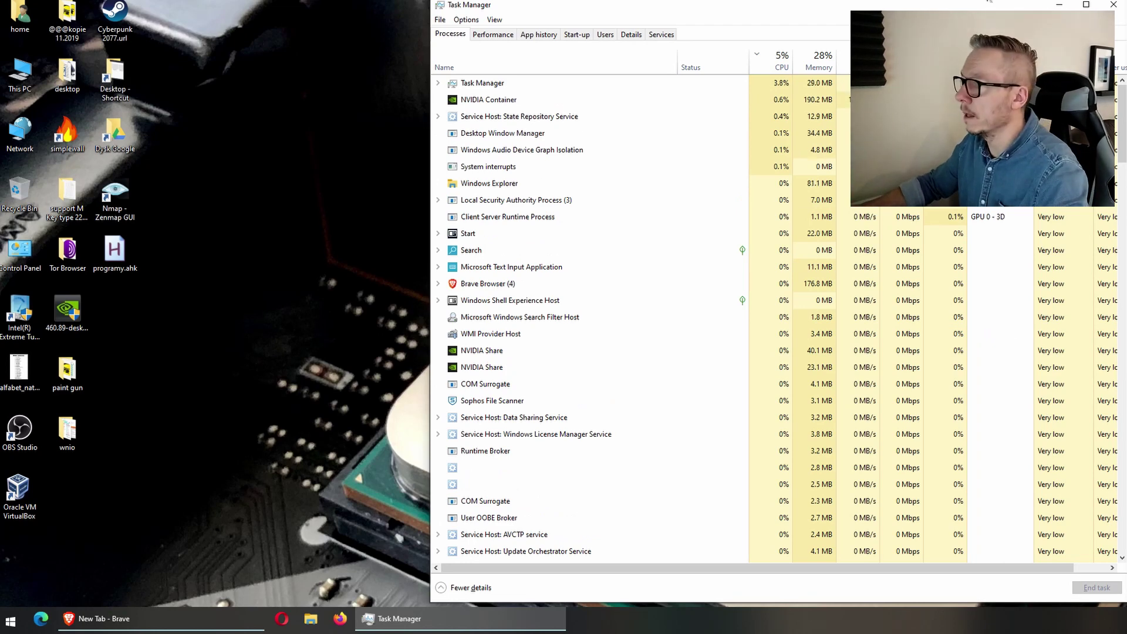
click(1113, 4)
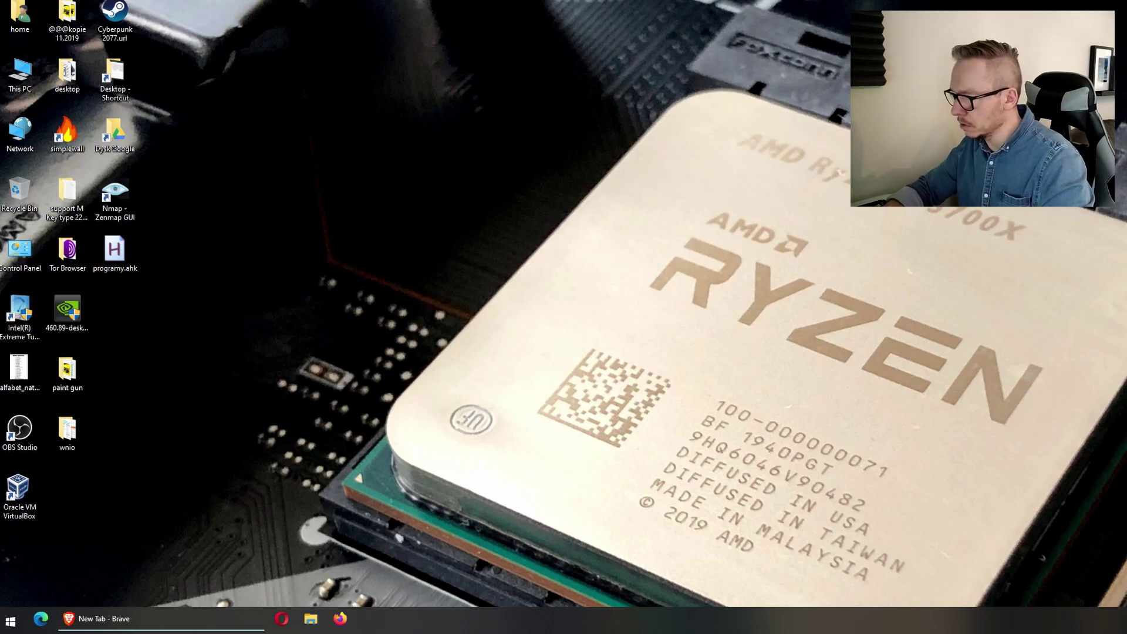
key(ctrl+alt+Delete)
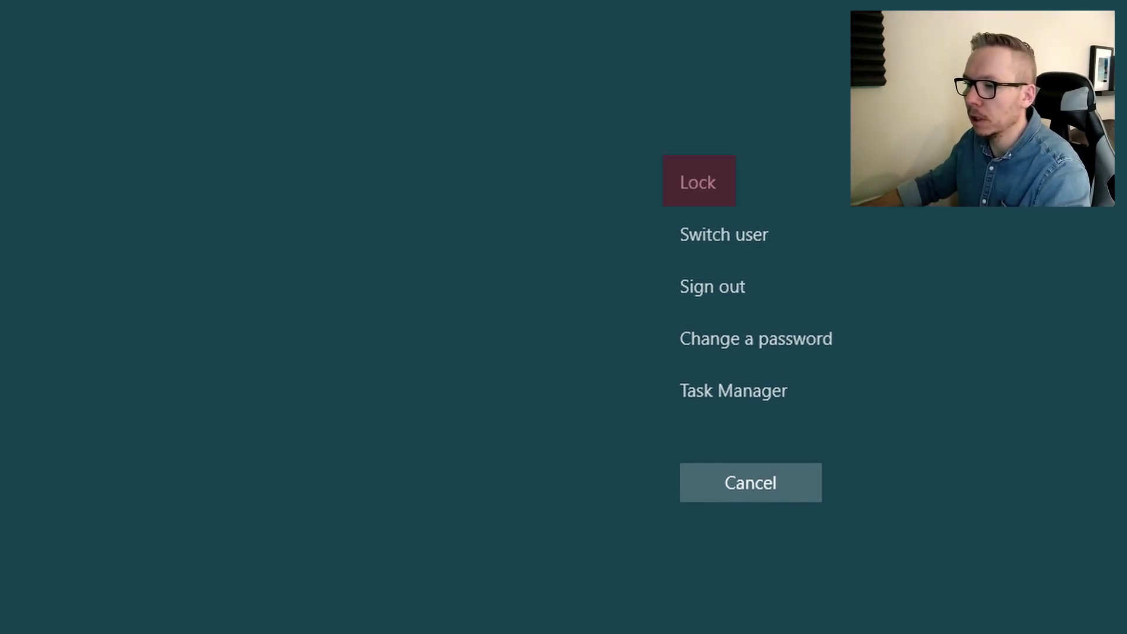
key(Down)
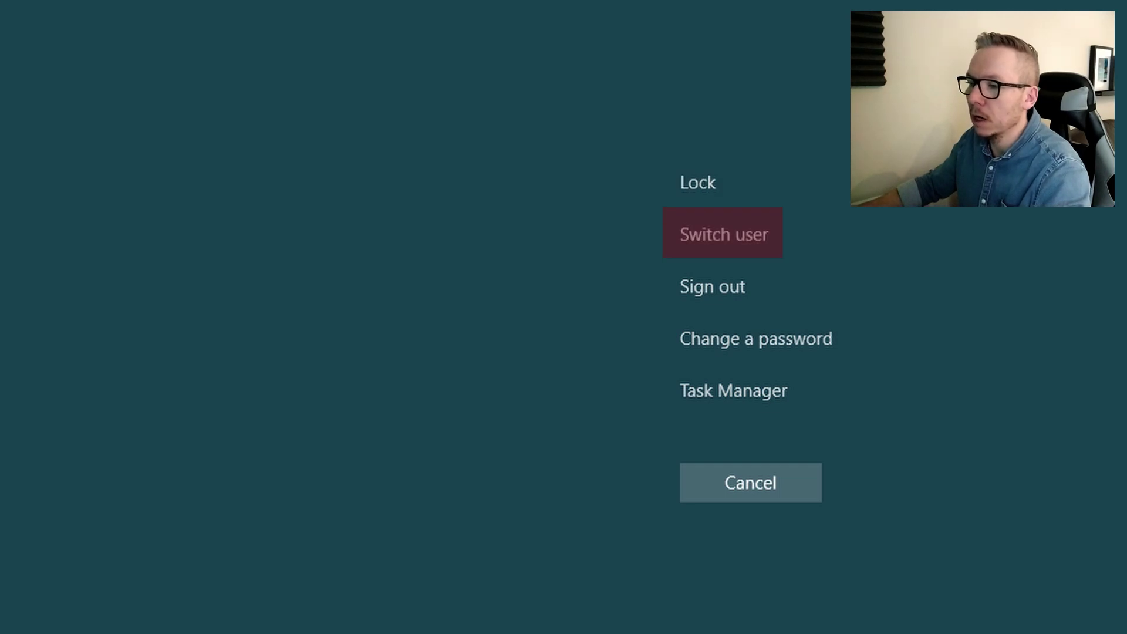
key(Down)
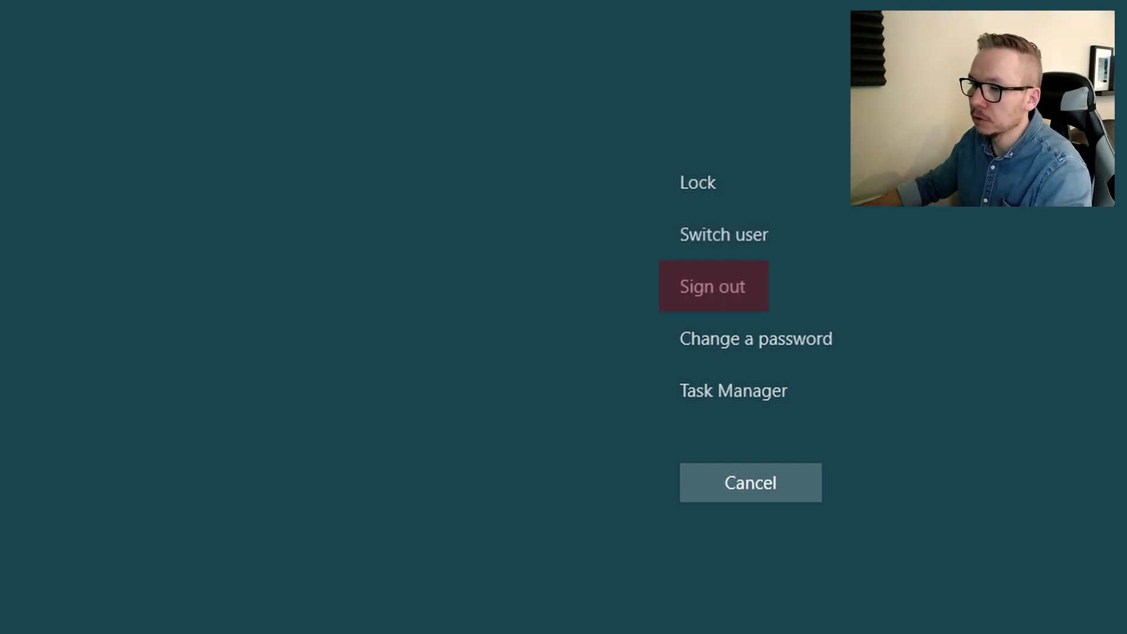
key(Down)
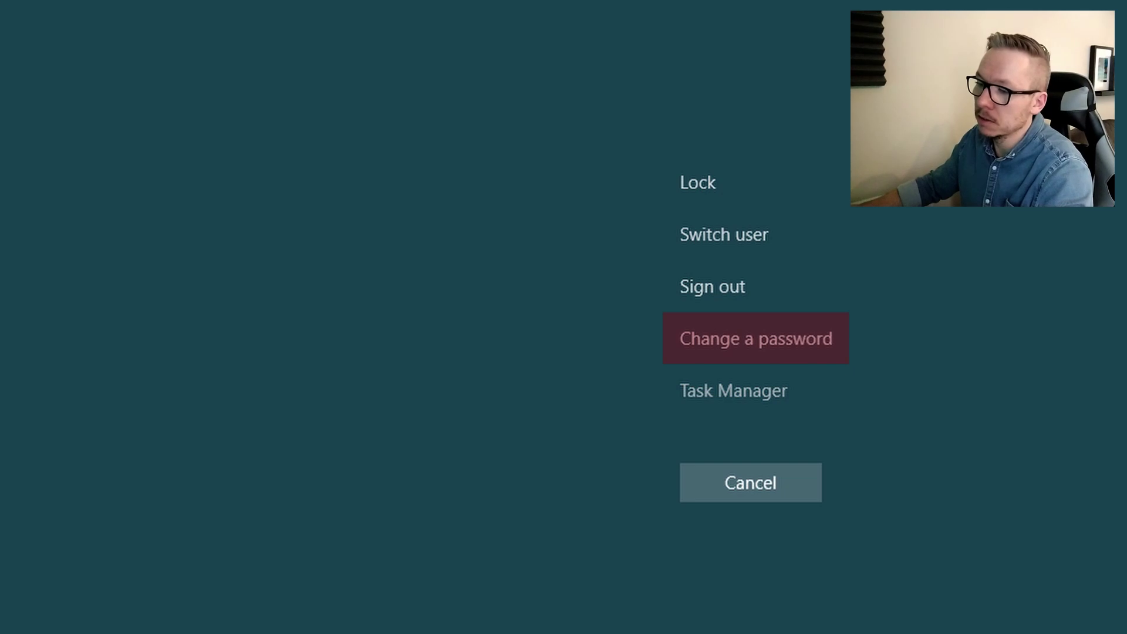
key(Down)
key(Return)
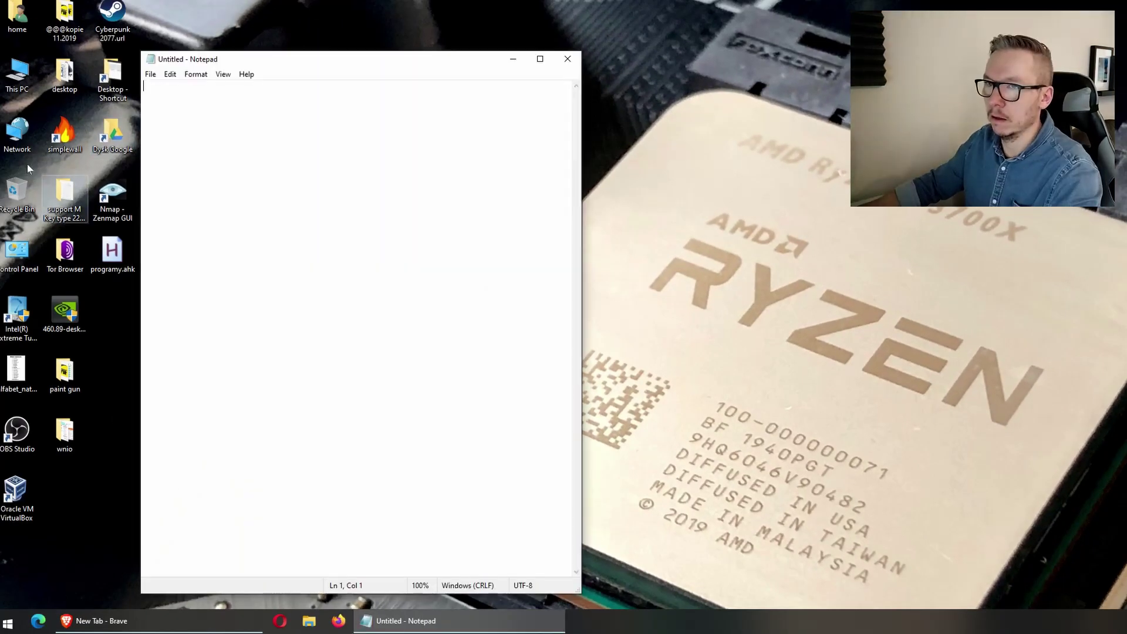
Type sample text in Notepad, then close it with Alt+F4, choosing Don't Save
text(aSFSdkfjh AASLDKJ ASLDKJN QASLRKV)
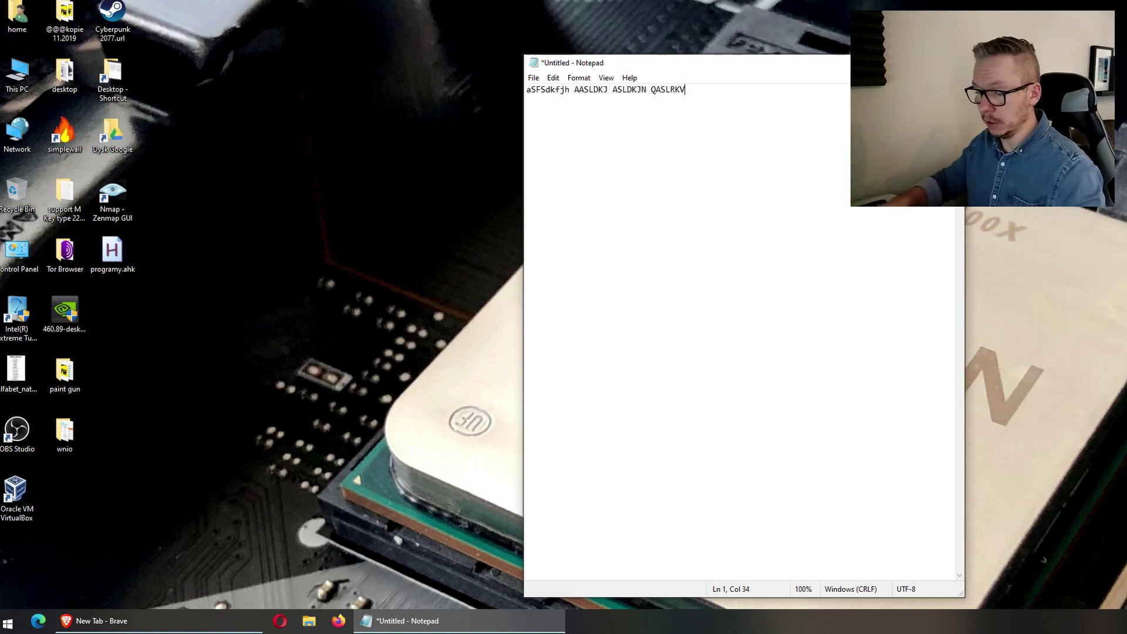
key(ctrl+alt+Delete)
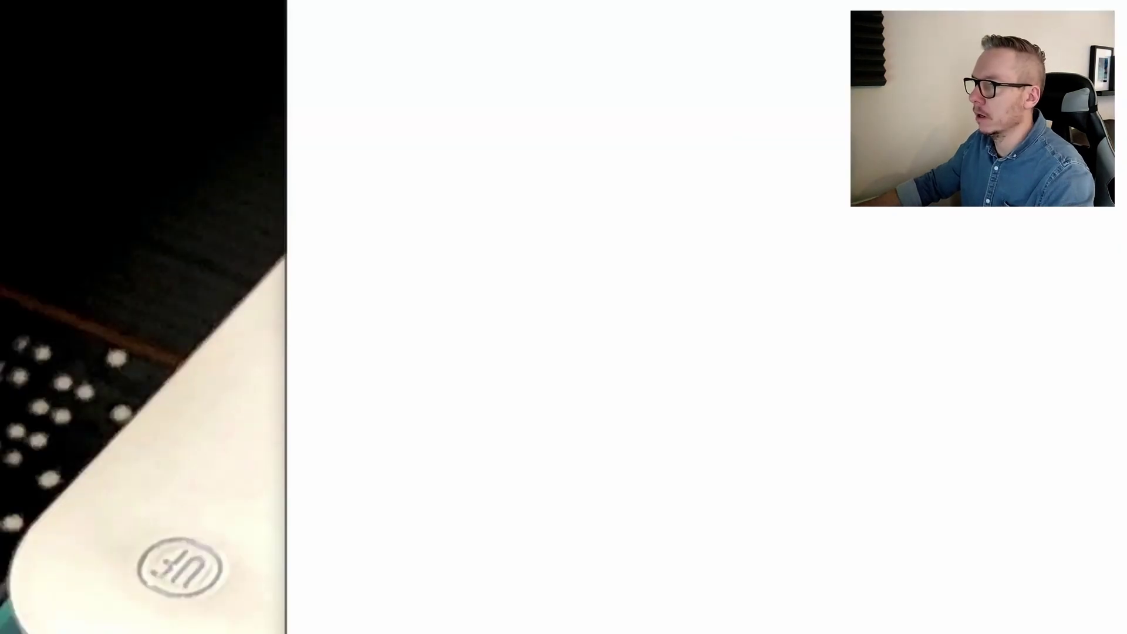
key(alt+F4)
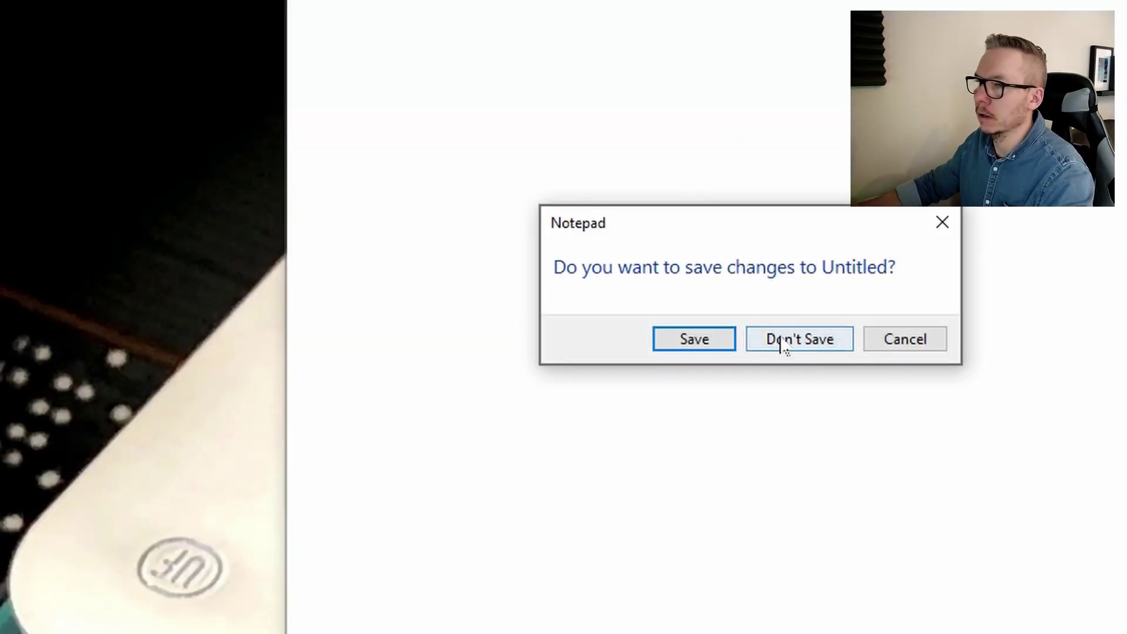
click(780, 340)
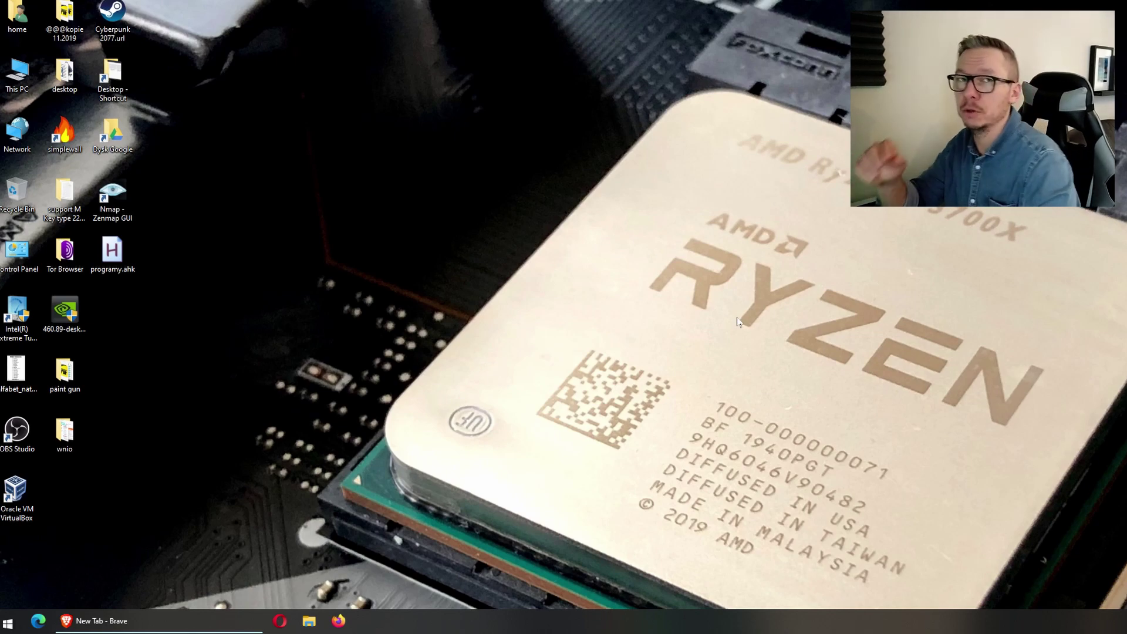
key(ctrl+super+o)
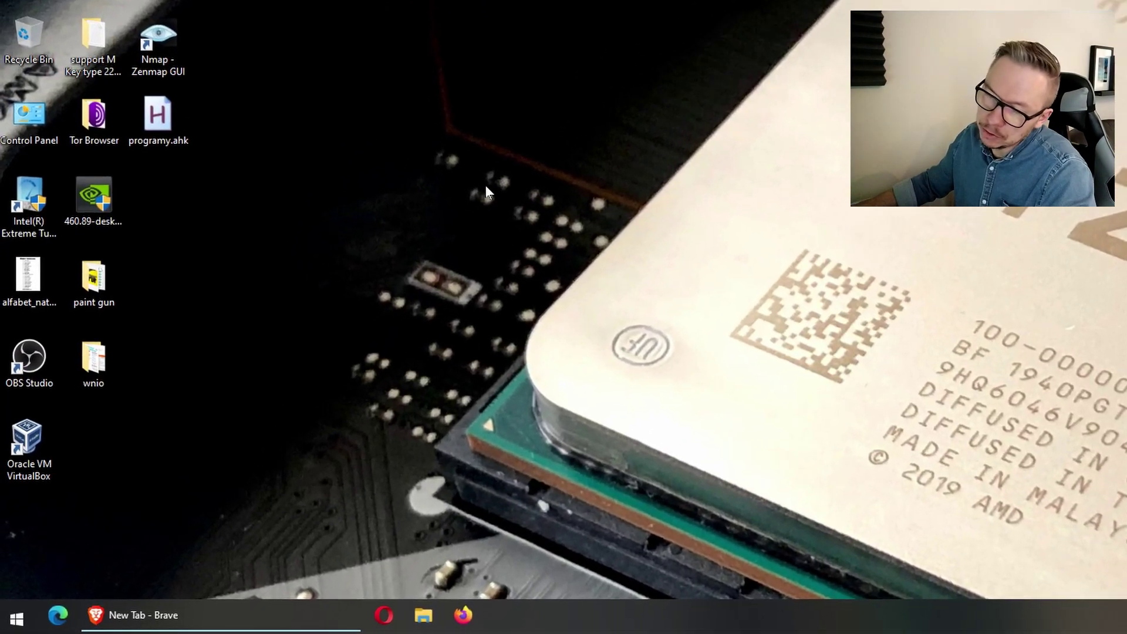
Toggle the Start menu open and closed using a click, Escape and the Windows key
click(20, 615)
key(Escape)
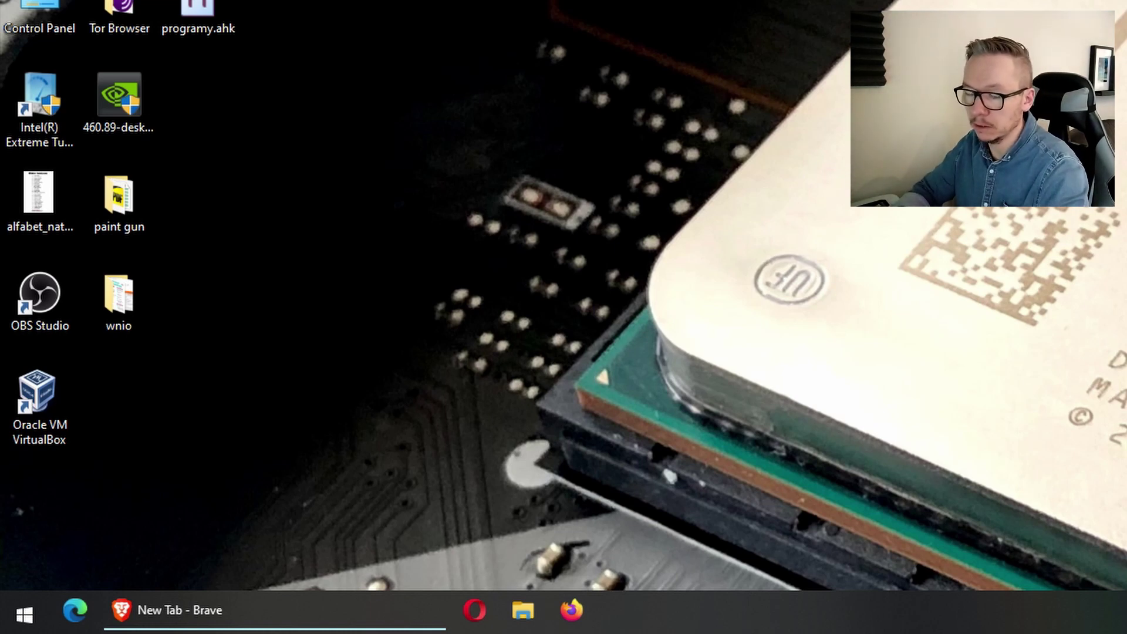
key(super)
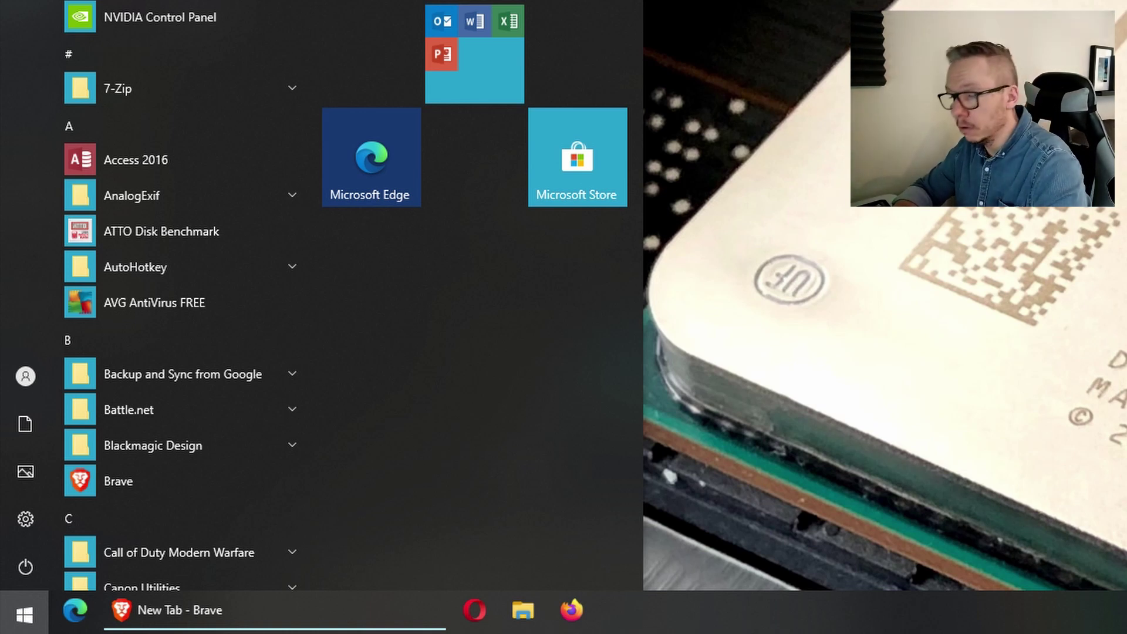
key(super)
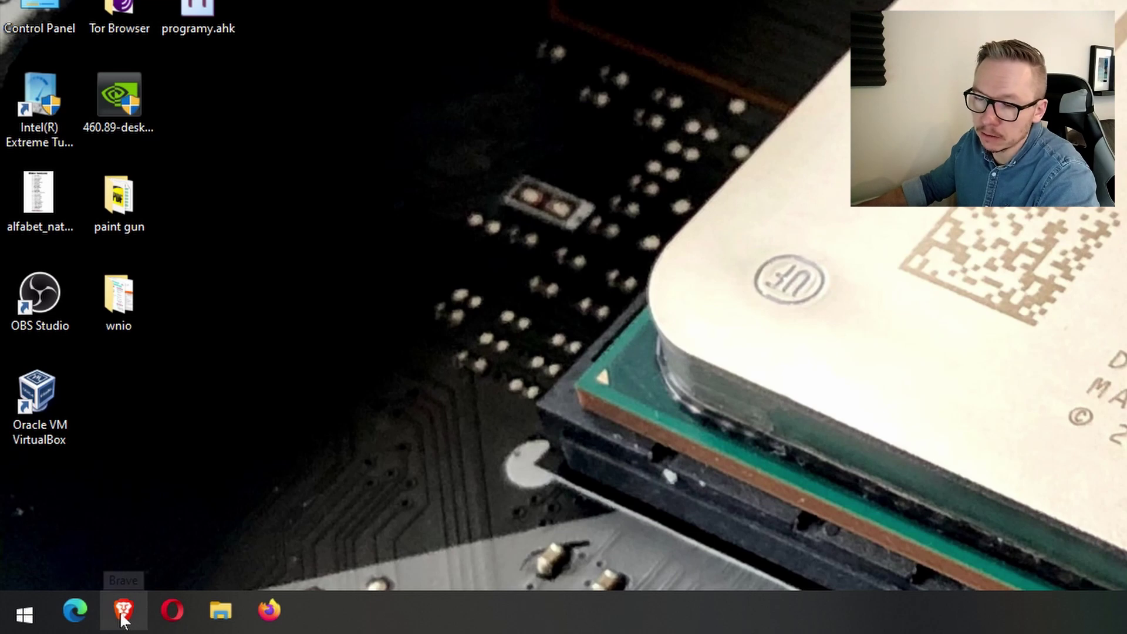
Scroll through the Start menu's app list, then type 'BRA' in Start search
click(24, 614)
scroll(247, 293, down, 3)
scroll(253, 246, down, 5)
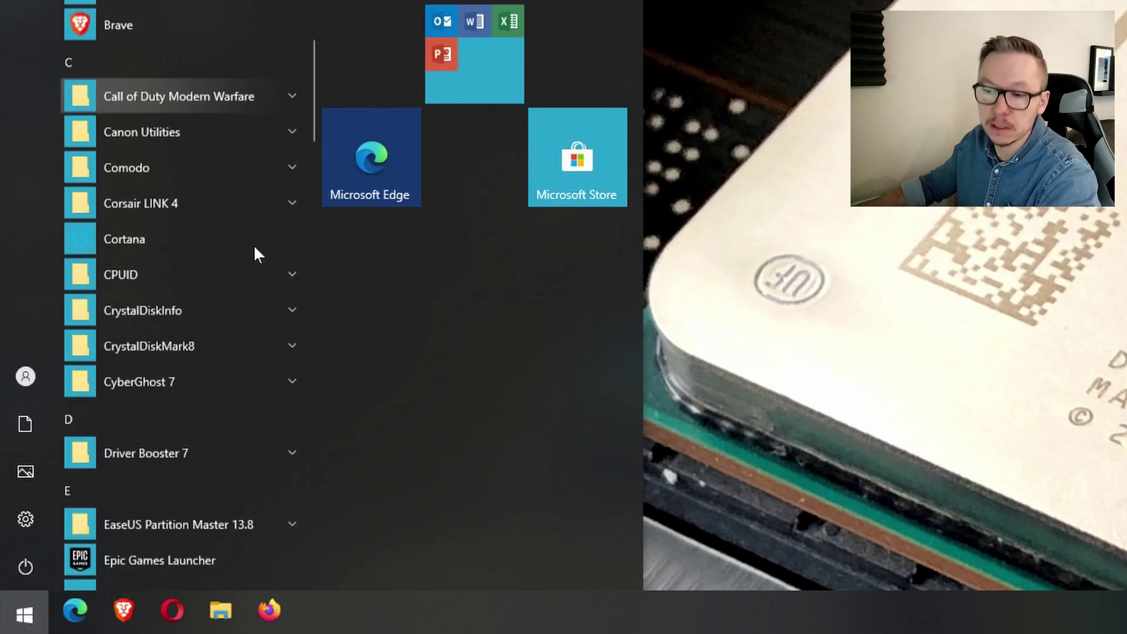
key(Escape)
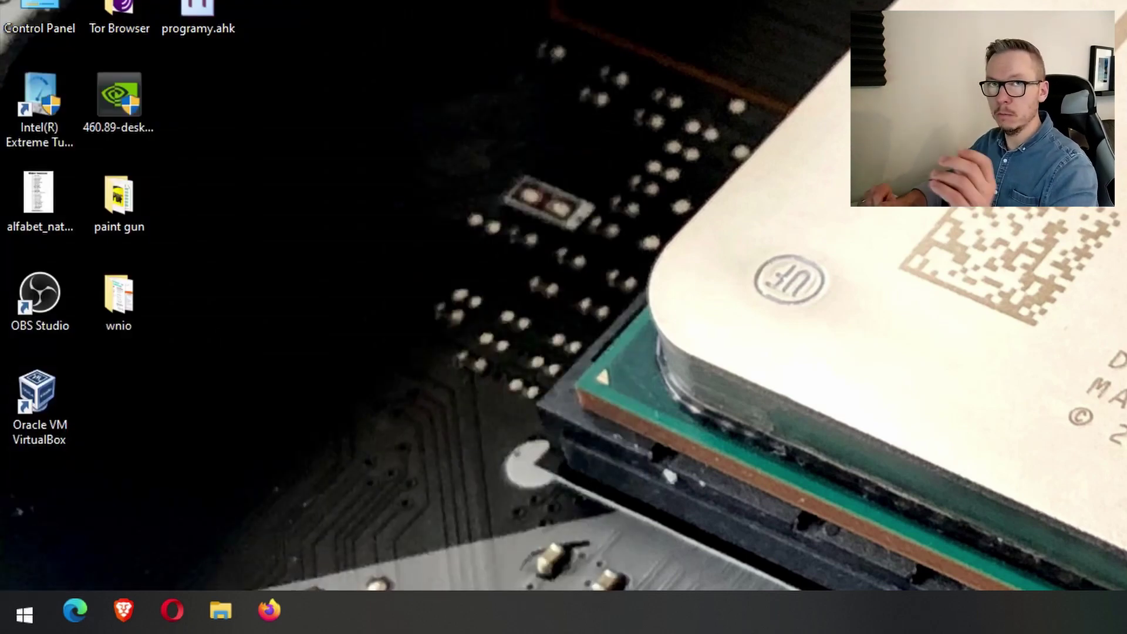
key(super)
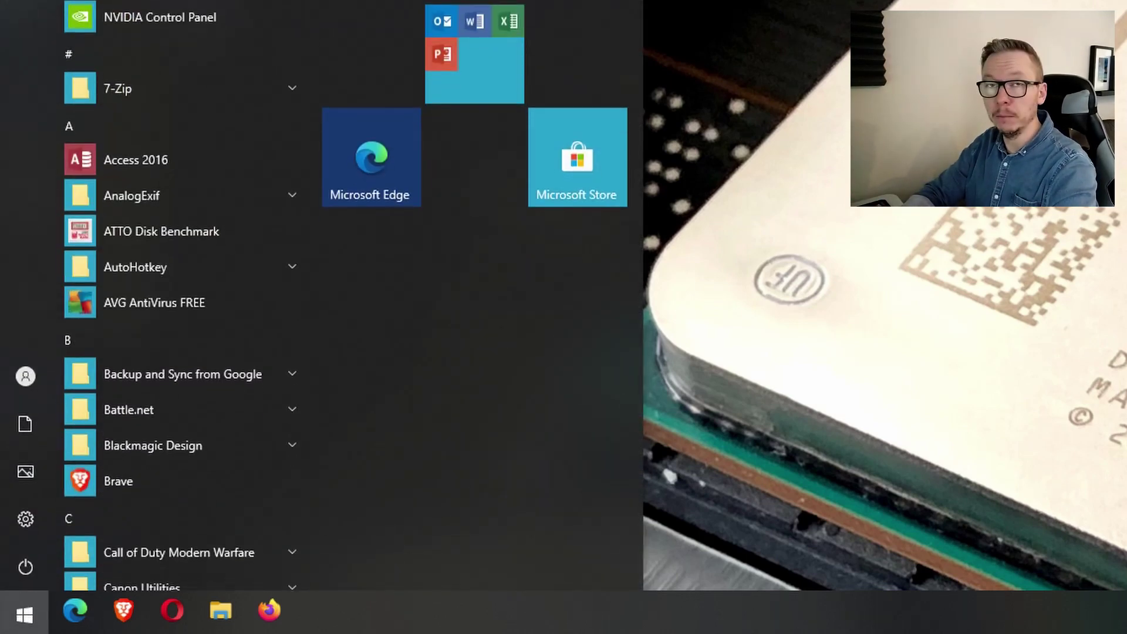
text(BRA)
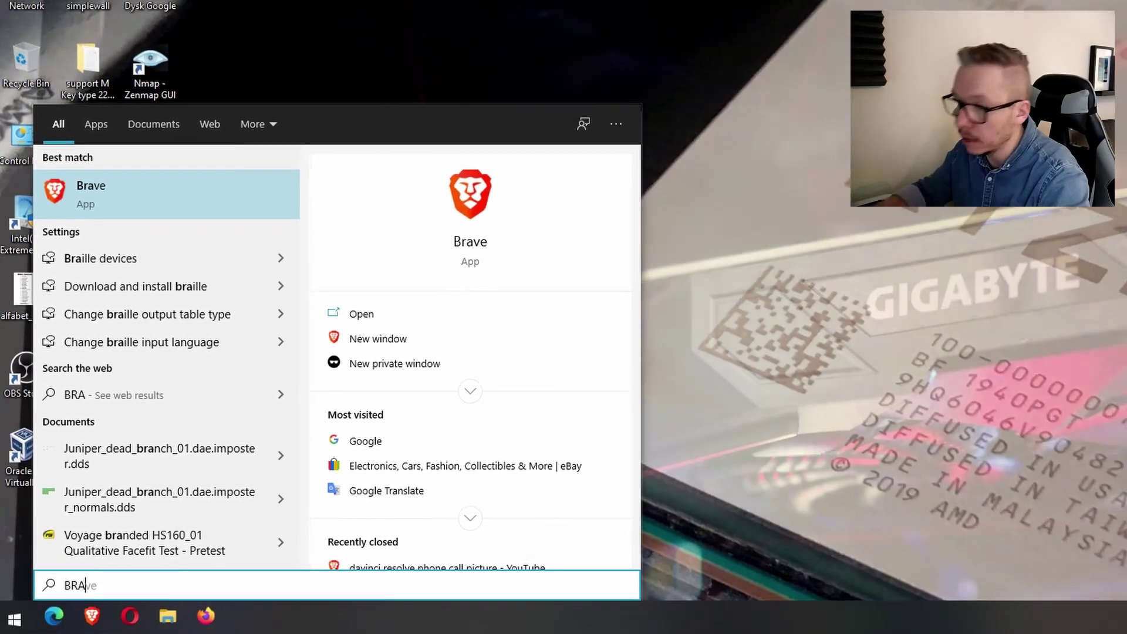
Launch Brave from the 'BRA' search result, then close it with Alt+F4
key(Return)
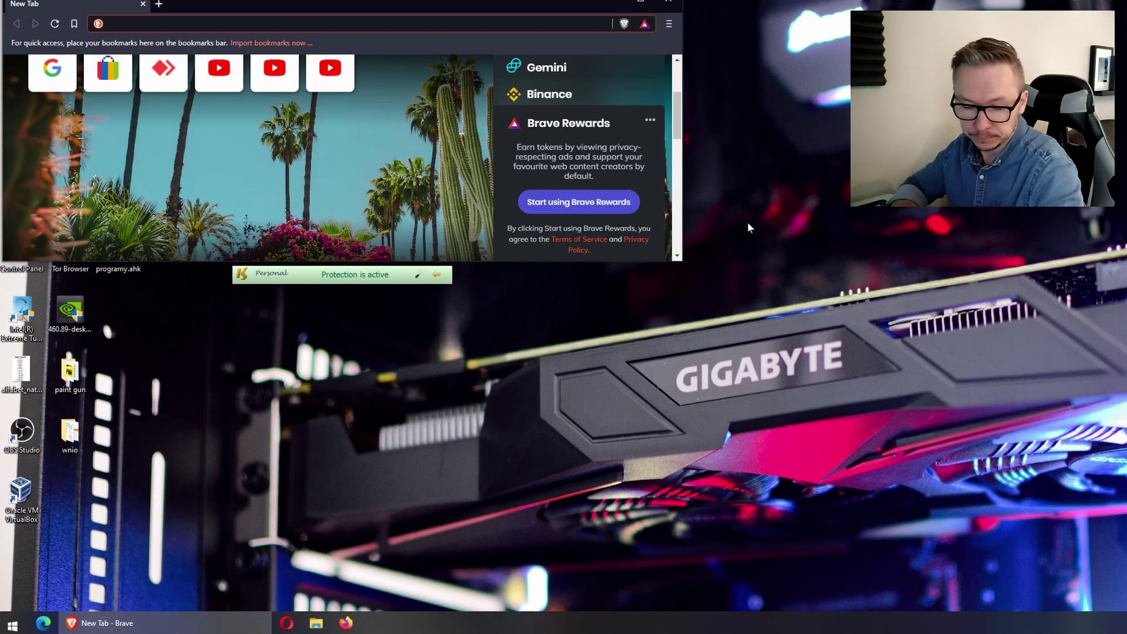
key(alt+F4)
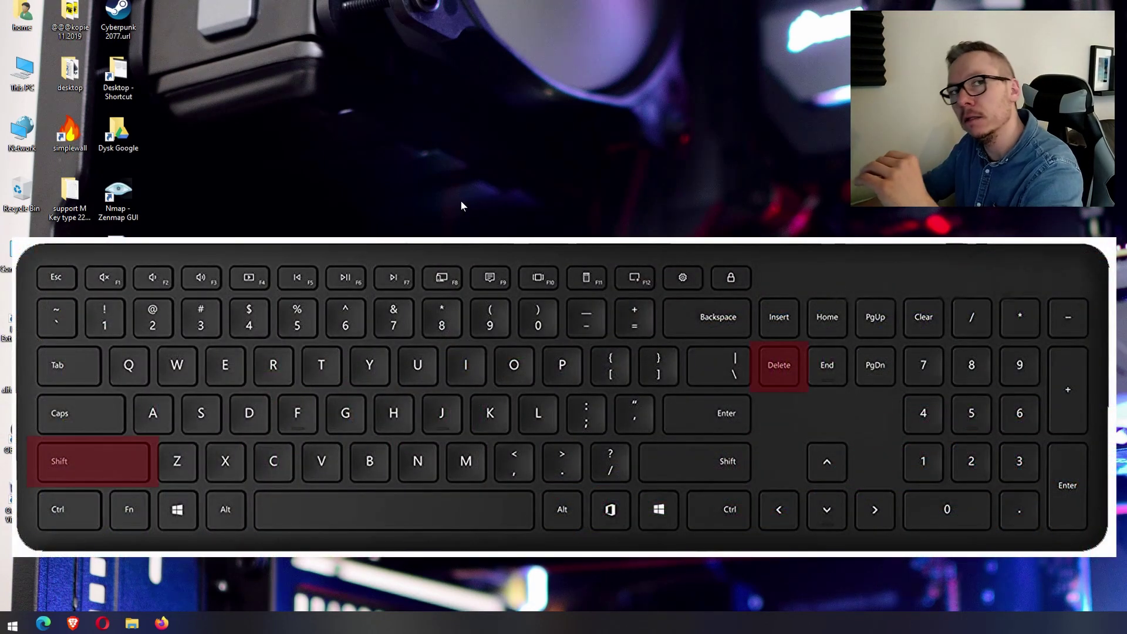
Create a new desktop folder named TEST and send it to the Recycle Bin
right_click(461, 202)
text(wf)
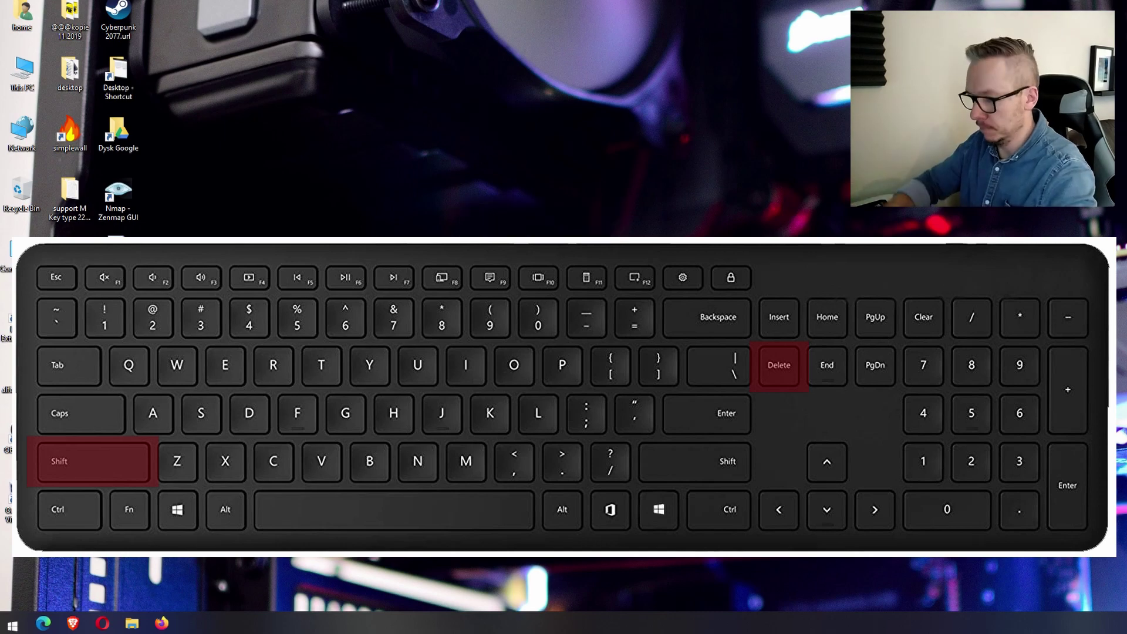
text(TEST)
key(Return)
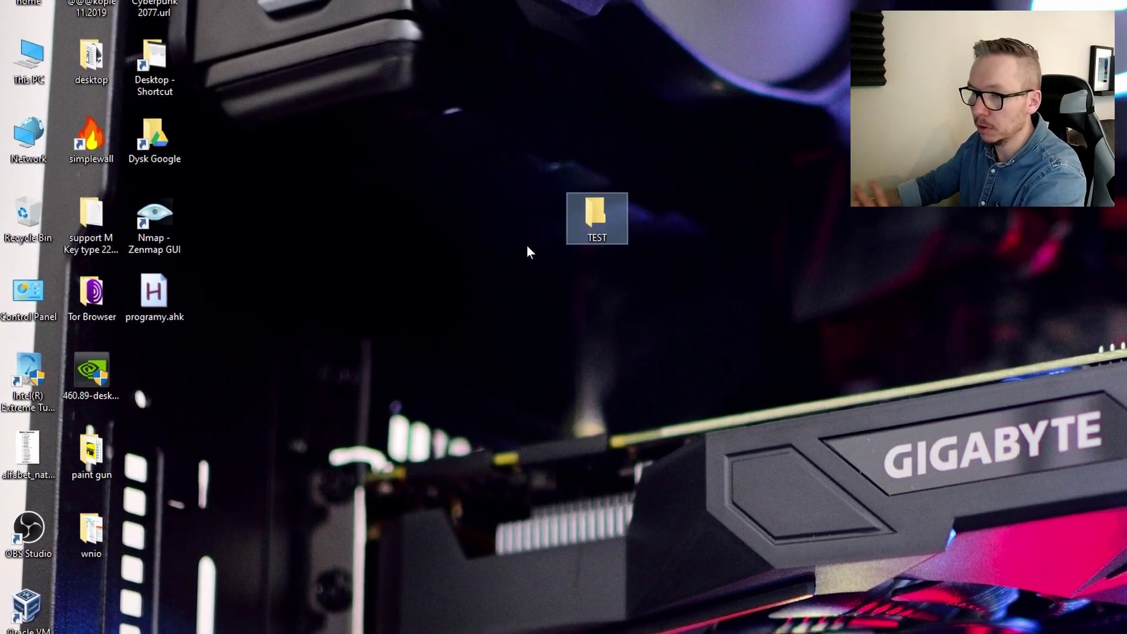
key(Delete)
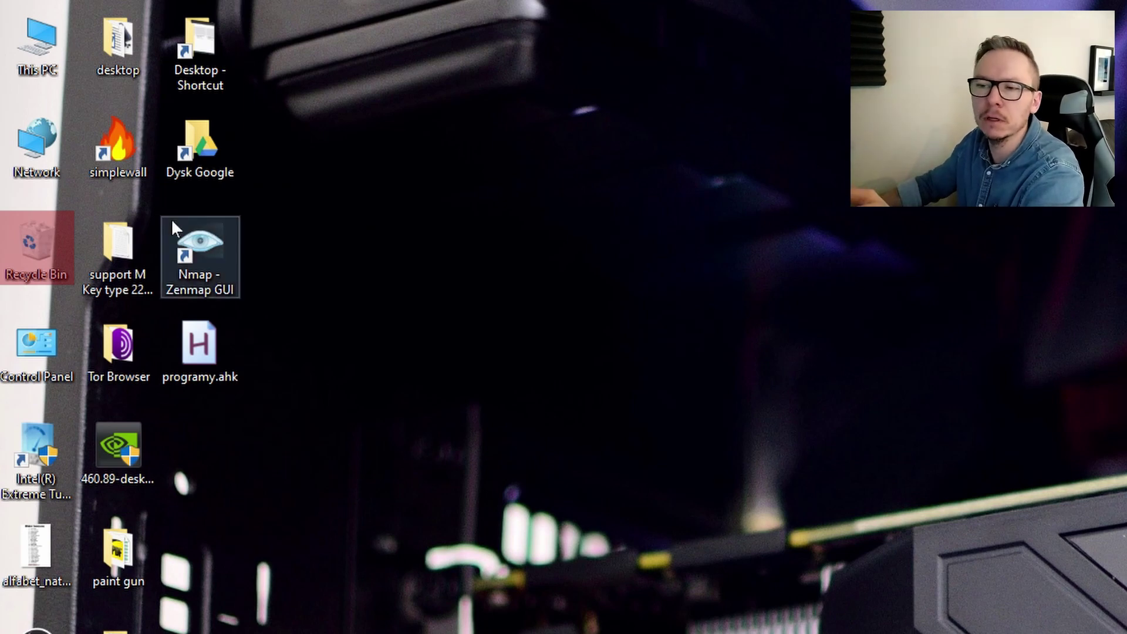
Restore TEST from the Recycle Bin, then delete it permanently with Shift+Delete
double_click(62, 269)
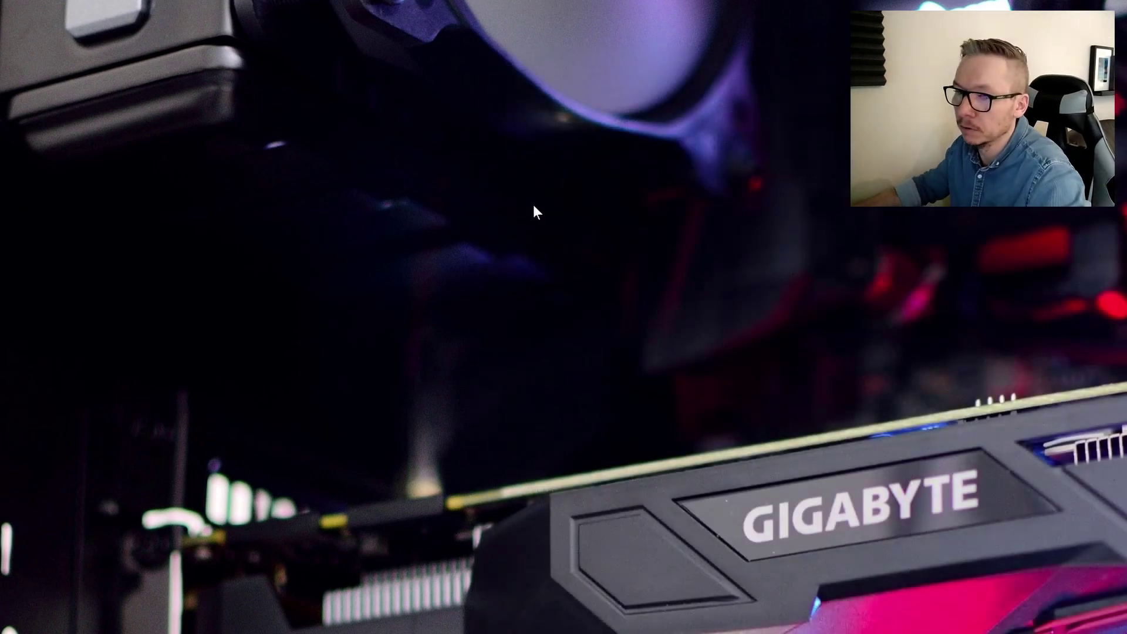
click(500, 352)
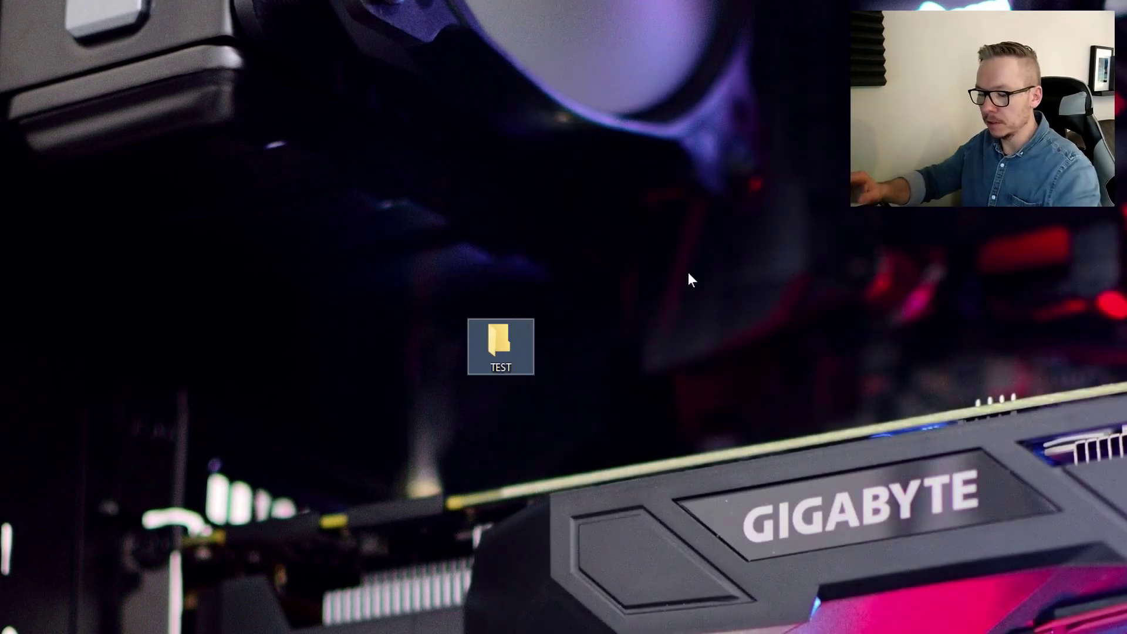
key(shift+Delete)
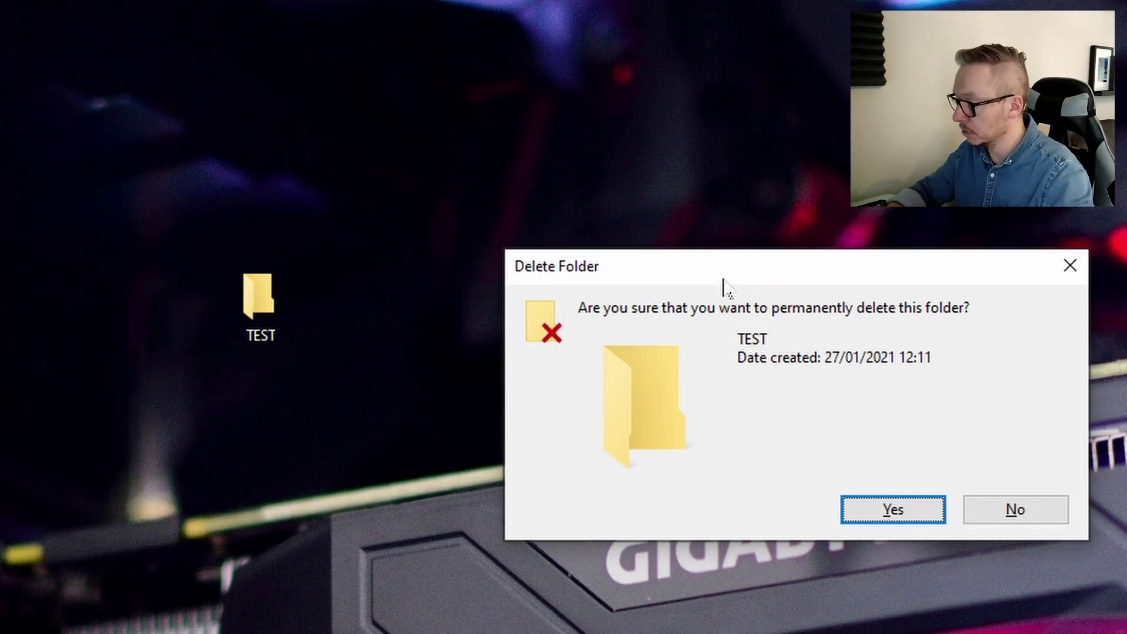
key(Return)
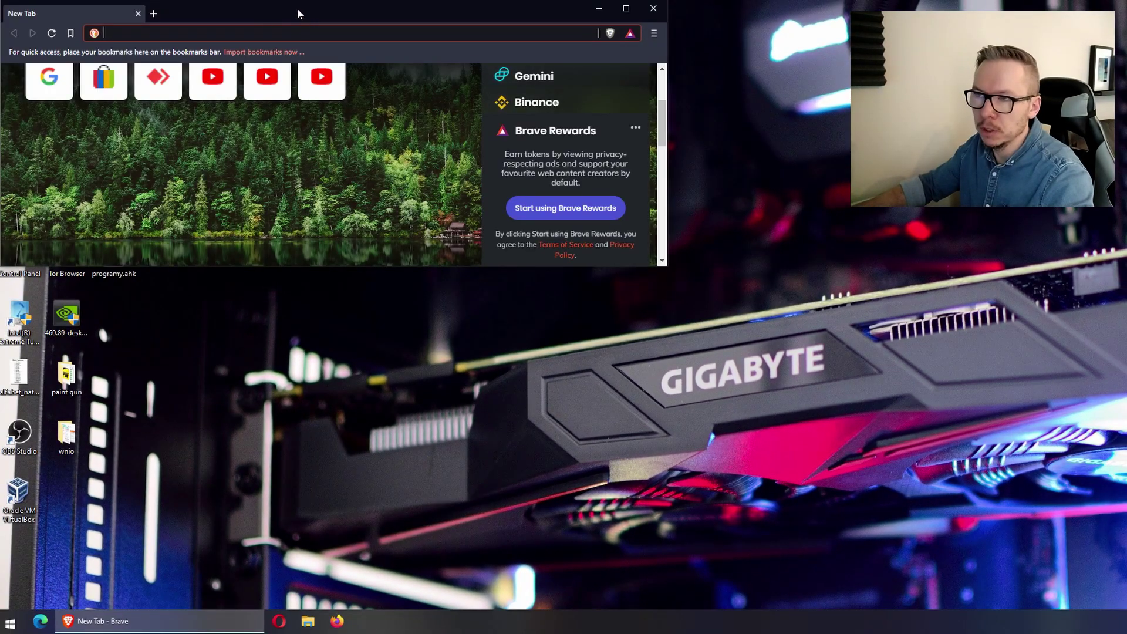
Drag Brave to the top-right area and stretch it taller and wider
drag(307, 9, 356, 56)
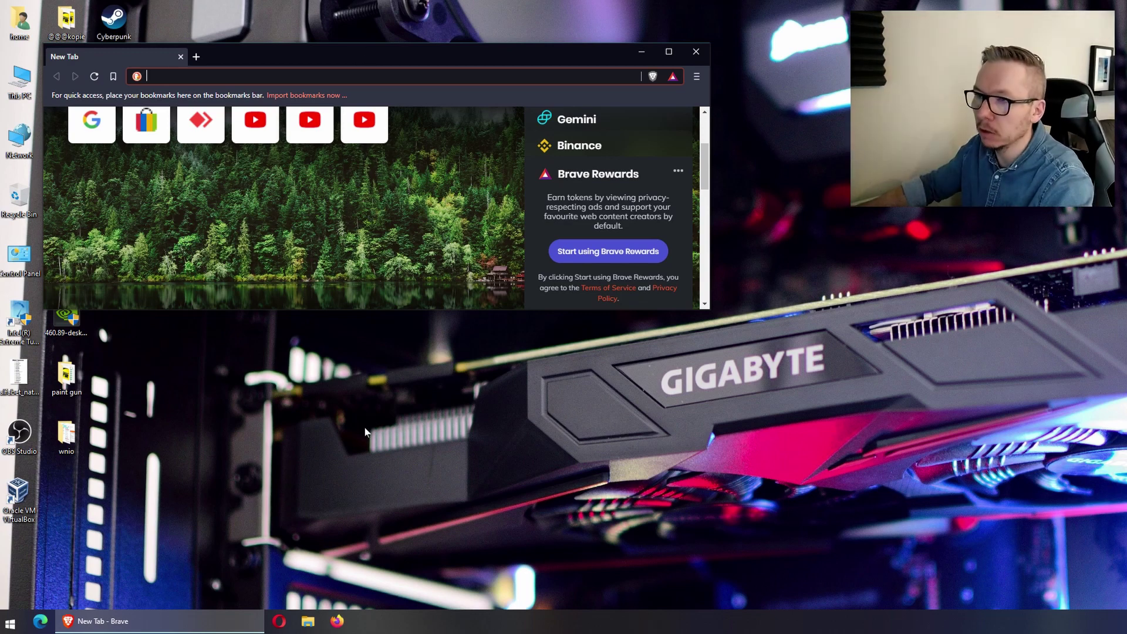
drag(374, 63, 773, 123)
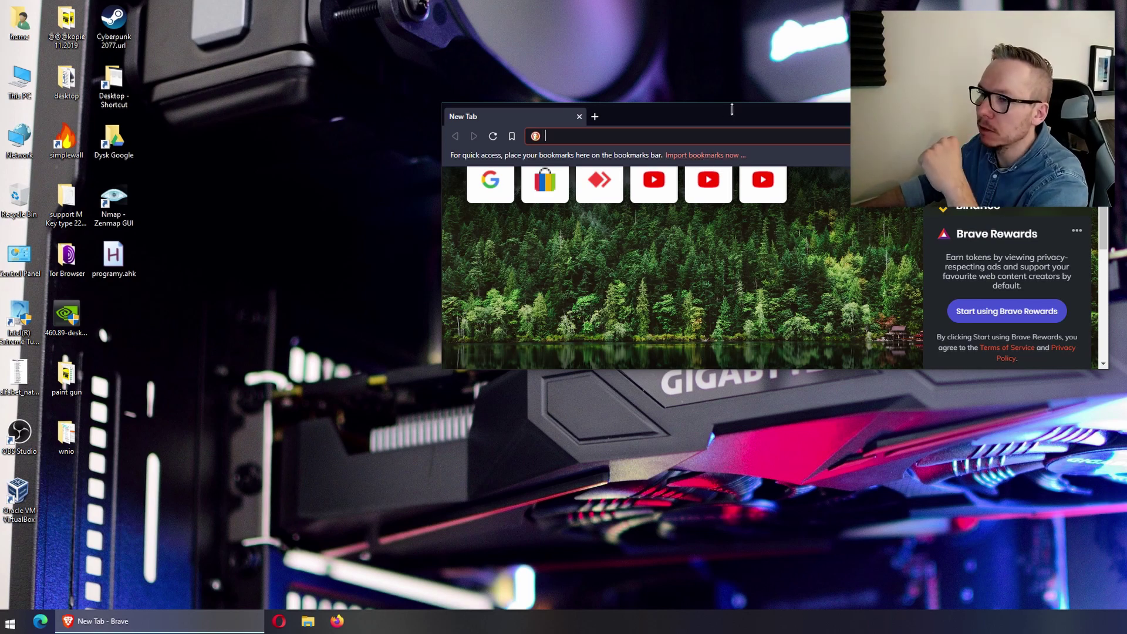
drag(725, 117, 1120, 14)
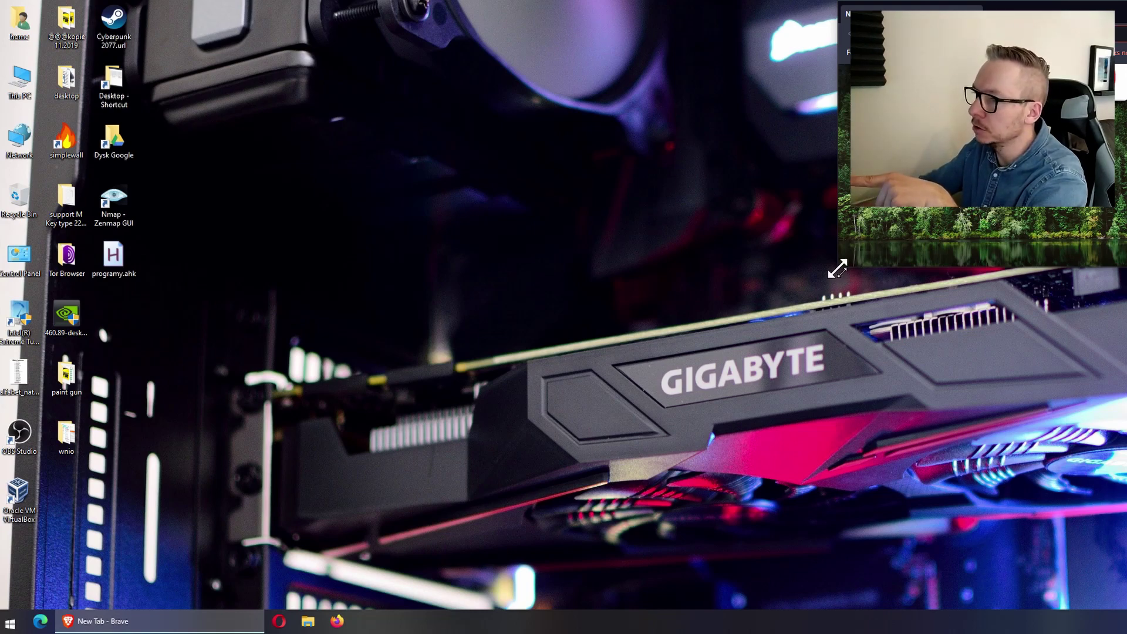
drag(838, 269, 666, 622)
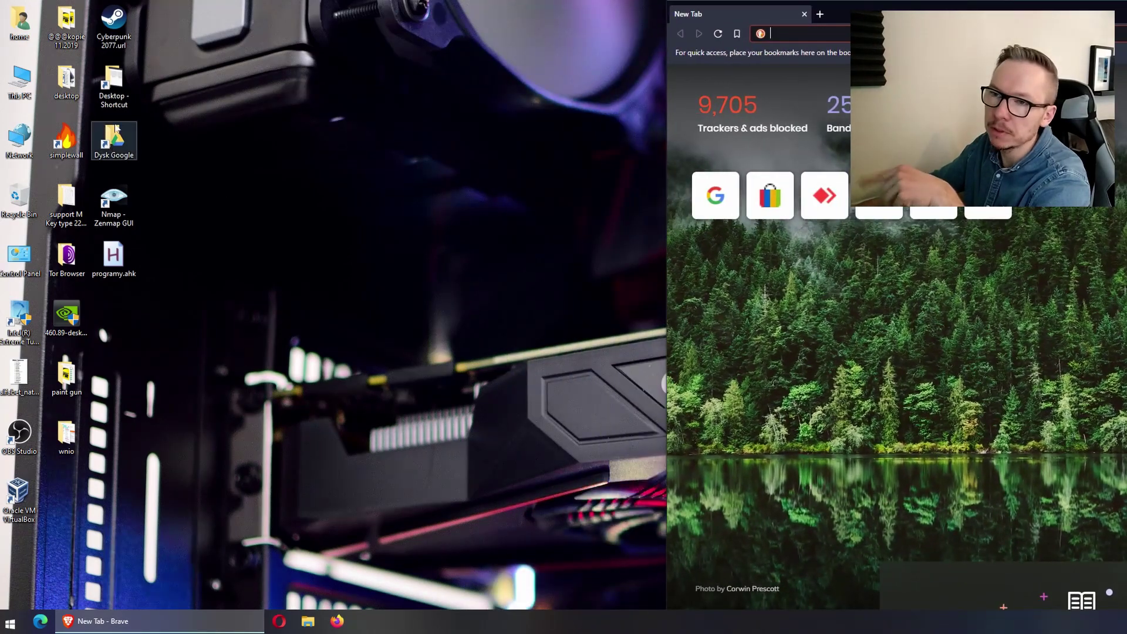
Open the empty FGK folder, move its window left and resize it slightly
double_click(67, 79)
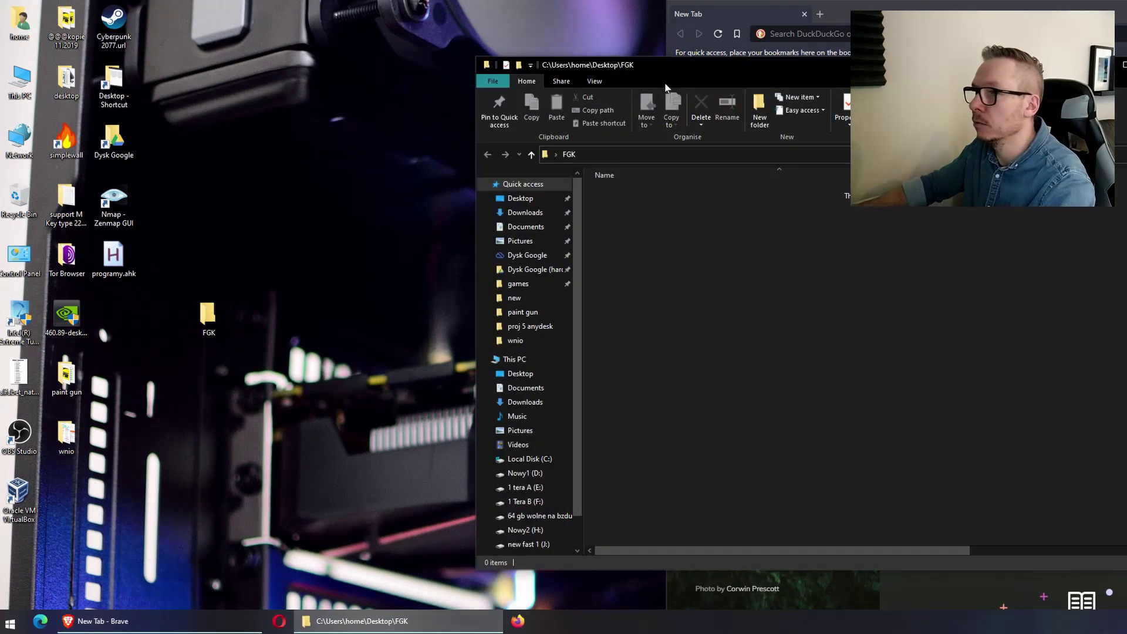
drag(669, 69, 263, 21)
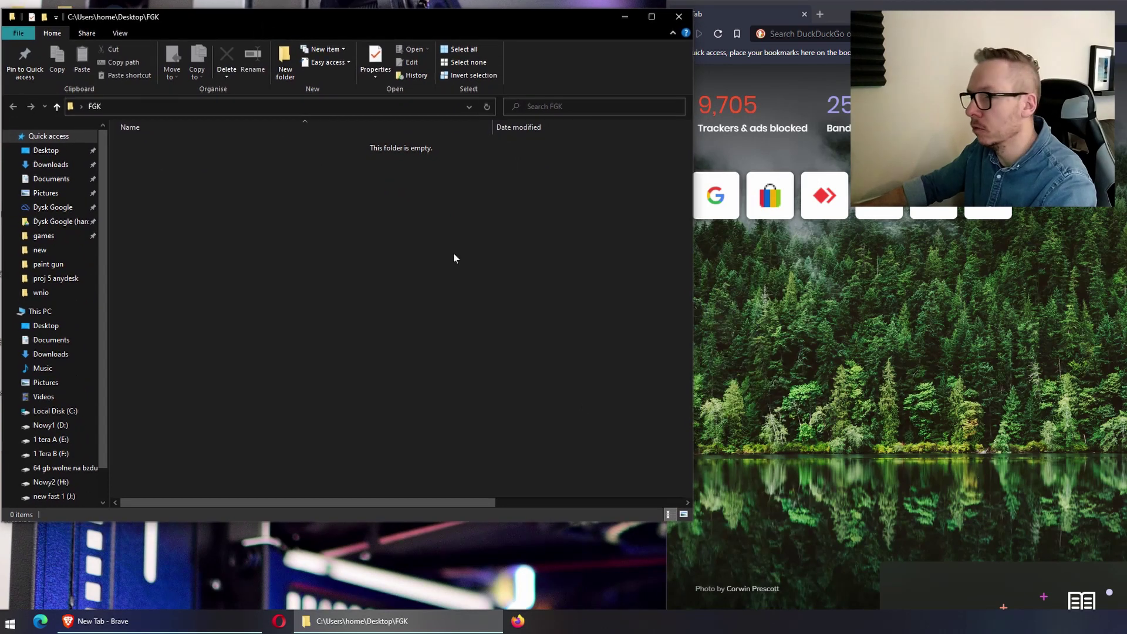
drag(690, 517, 681, 540)
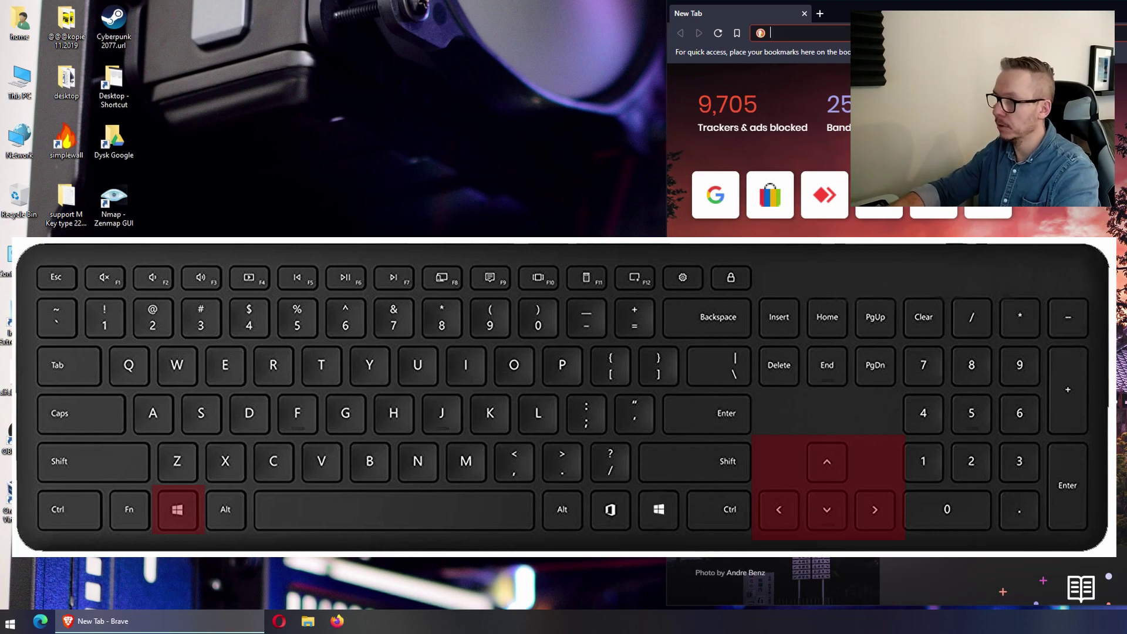
key(super+Up)
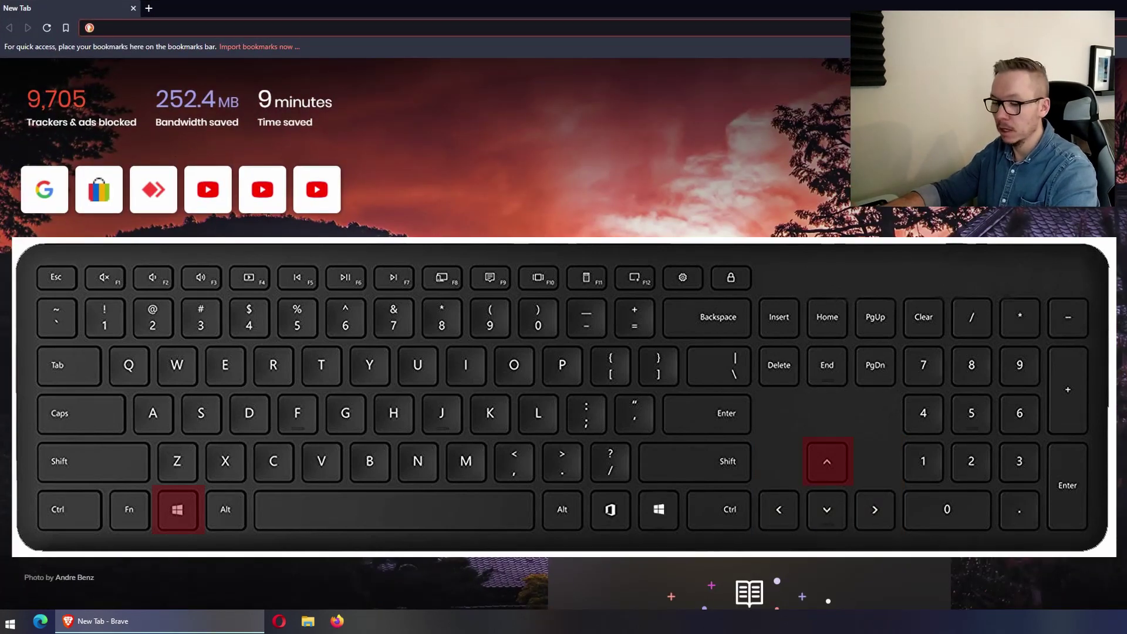
key(super+Down)
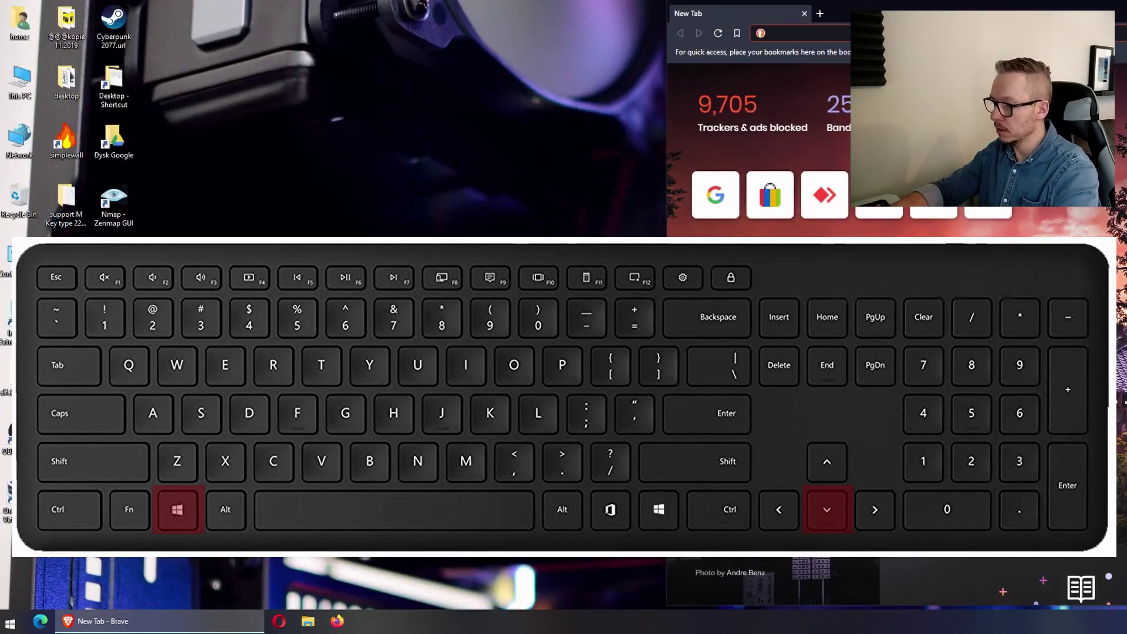
key(super+Left)
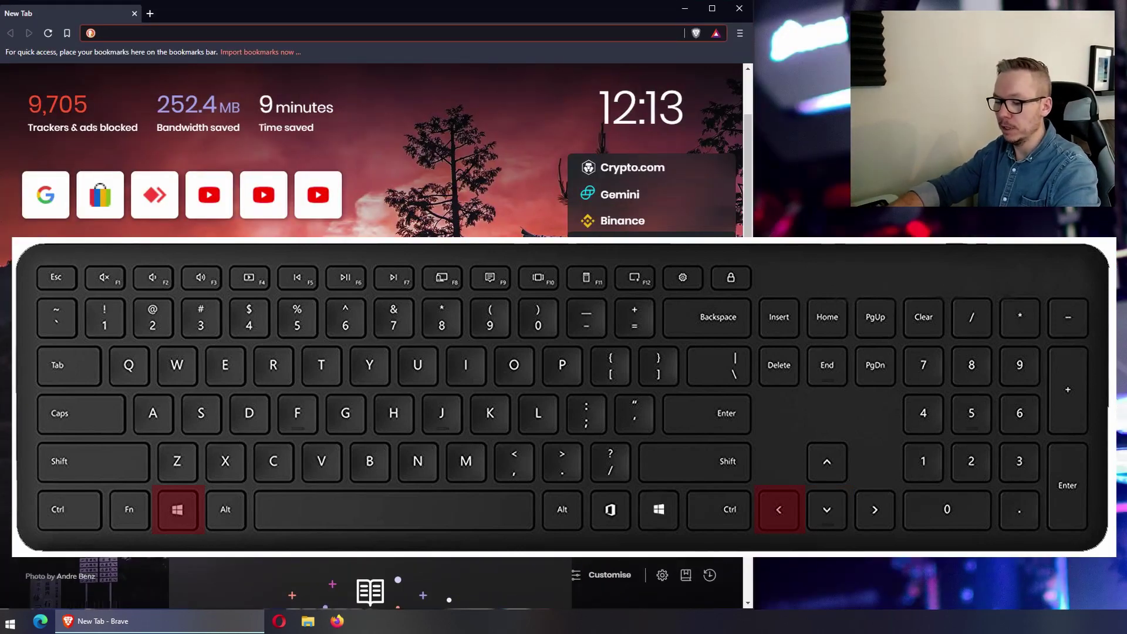
key(super+Right)
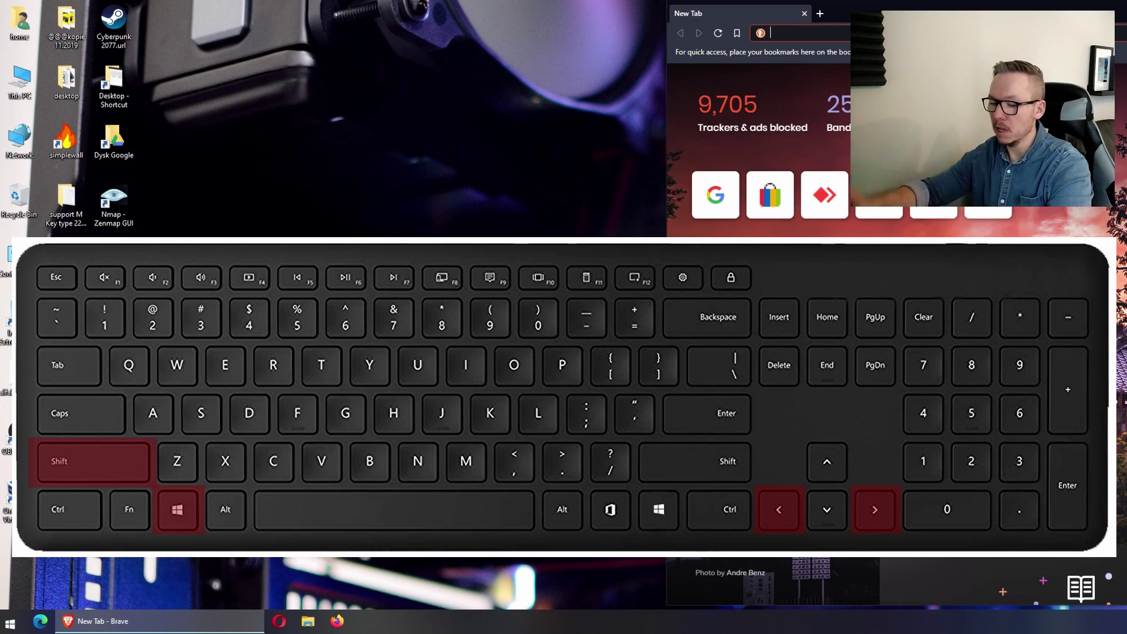
key(super+shift+Right)
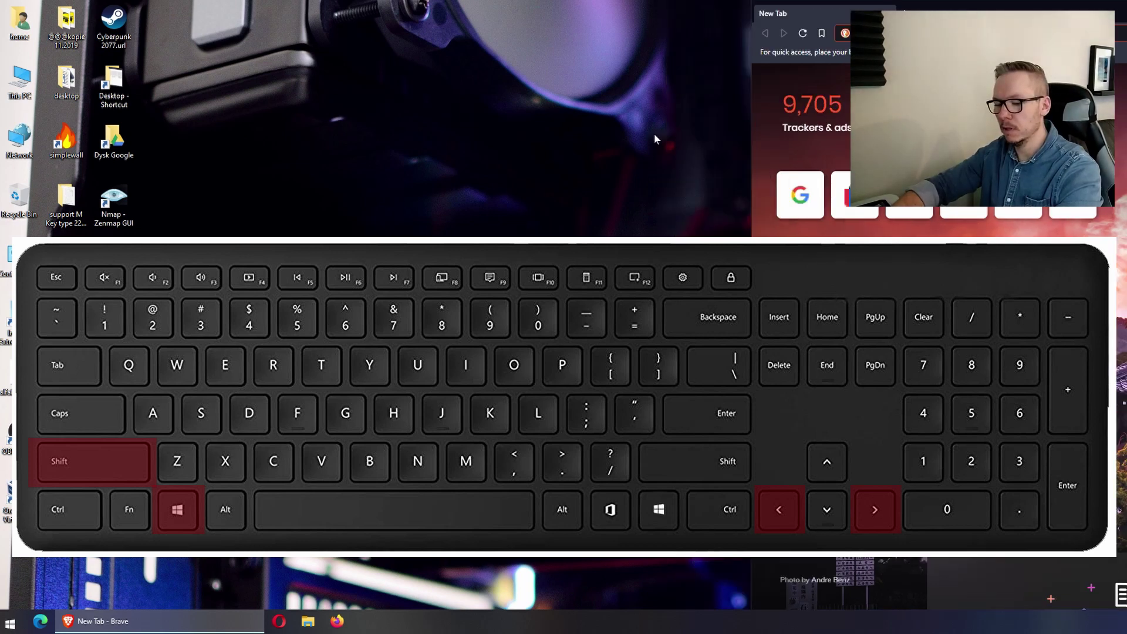
key(super+shift+Left)
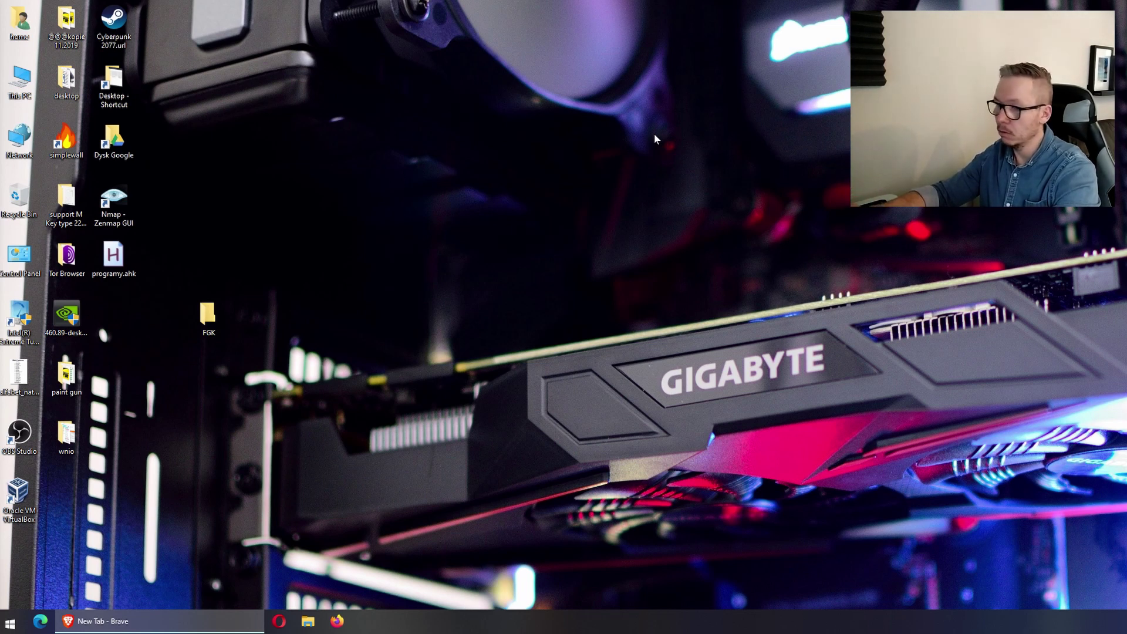
key(super+Right)
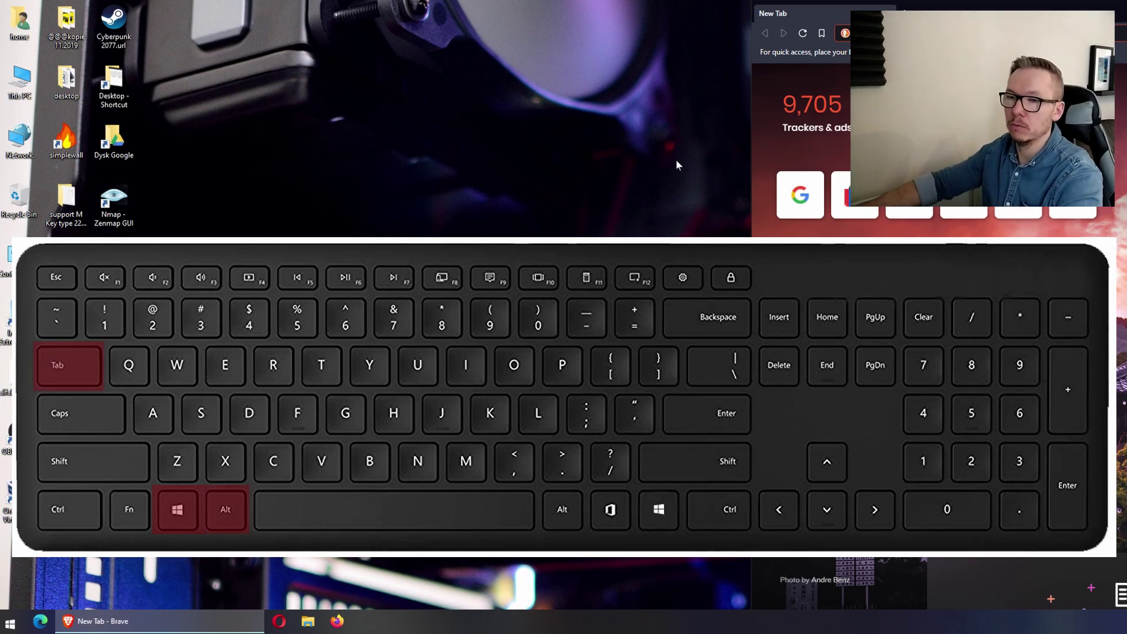
Open Explorer with Win+E, show the desktop with Win+D, then Alt+Tab to Control Panel
key(super+e)
key(super+d)
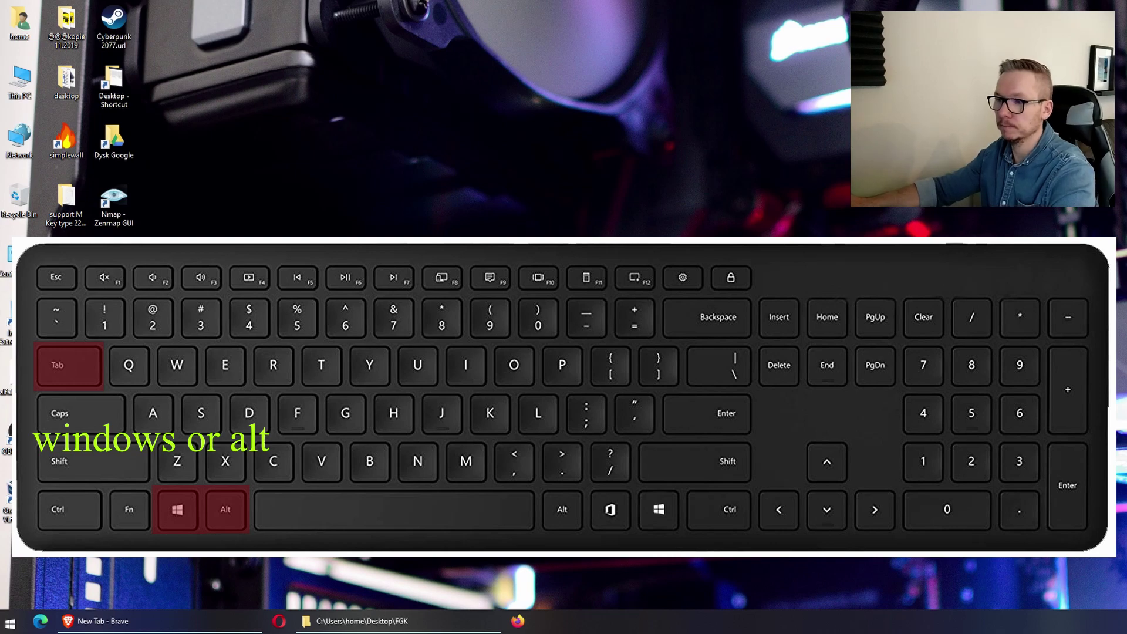
key(alt+Tab)
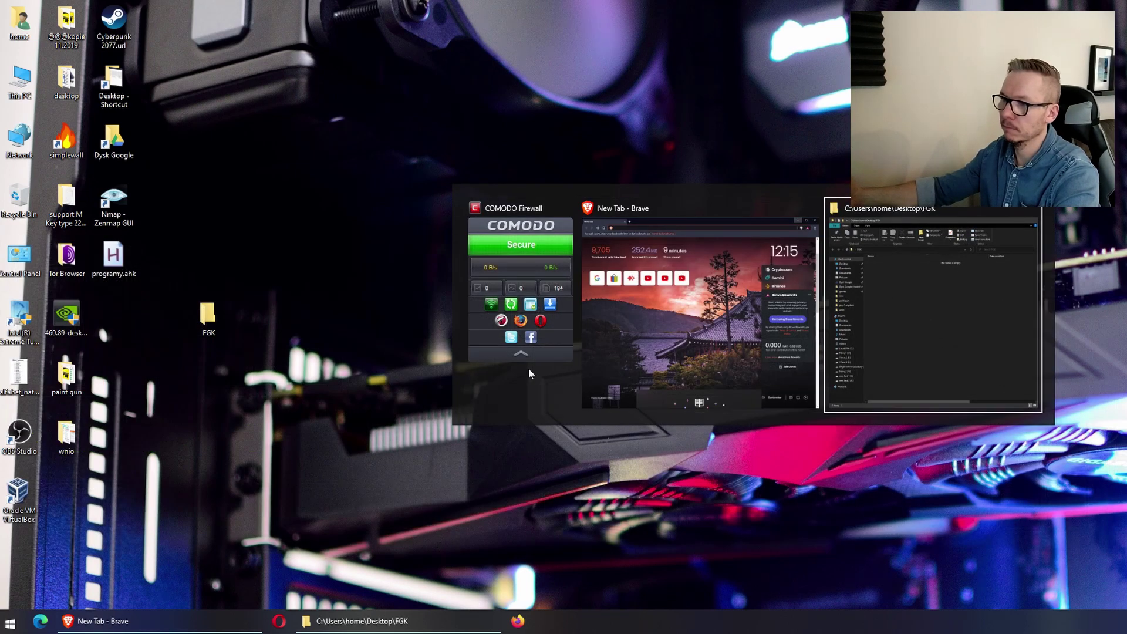
key(alt+Tab)
key(alt+Tab)
key(alt+Tab)
key(alt+Tab)
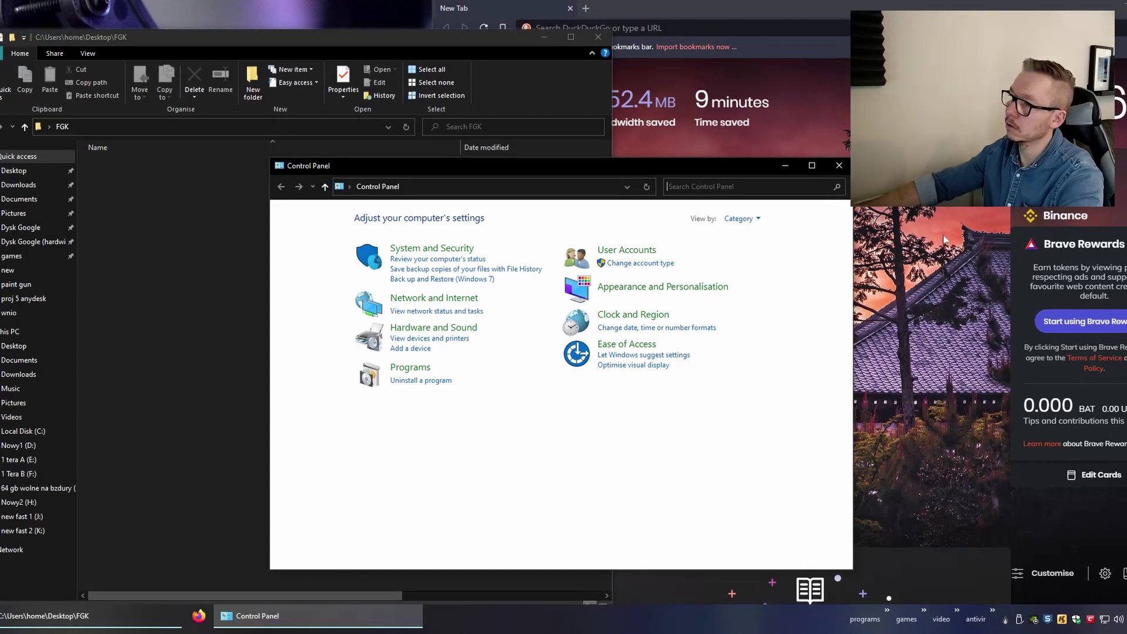
Minimize the Control Panel and FGK windows, then hide Brave with Win+D
click(787, 168)
click(545, 37)
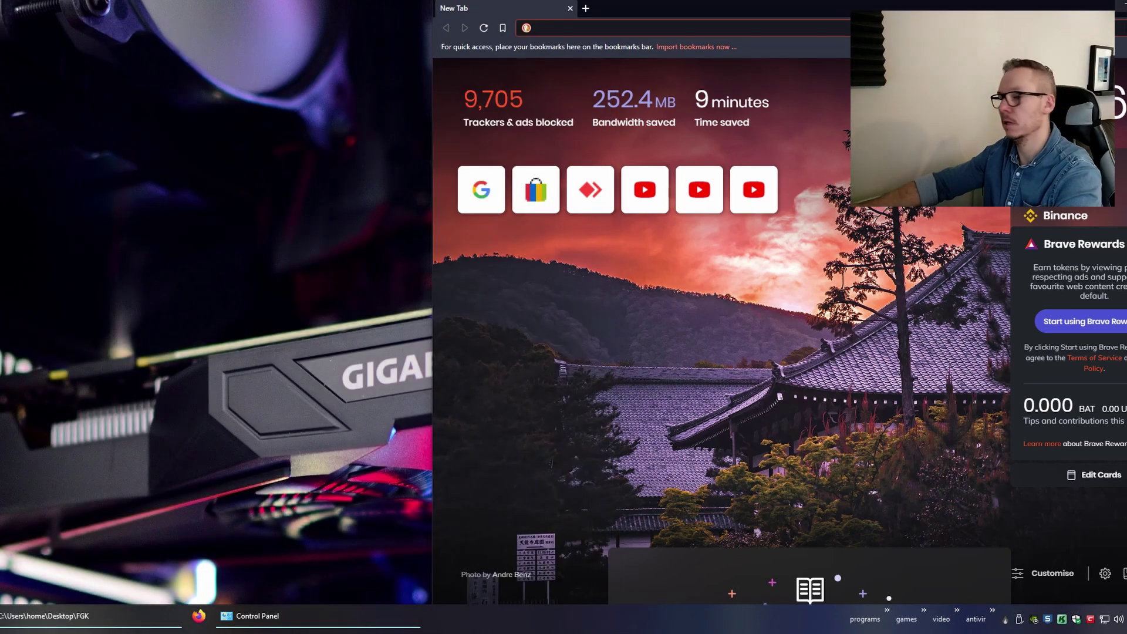
key(super+d)
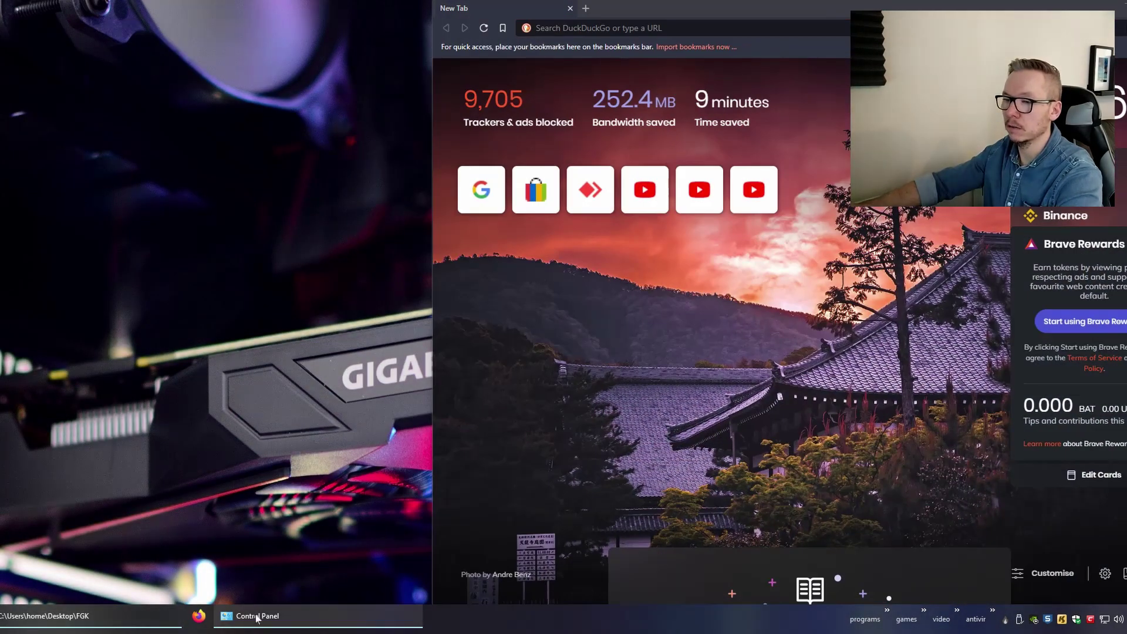
Restore Control Panel and FGK from the taskbar, then show the desktop with Win+D
click(257, 616)
click(47, 616)
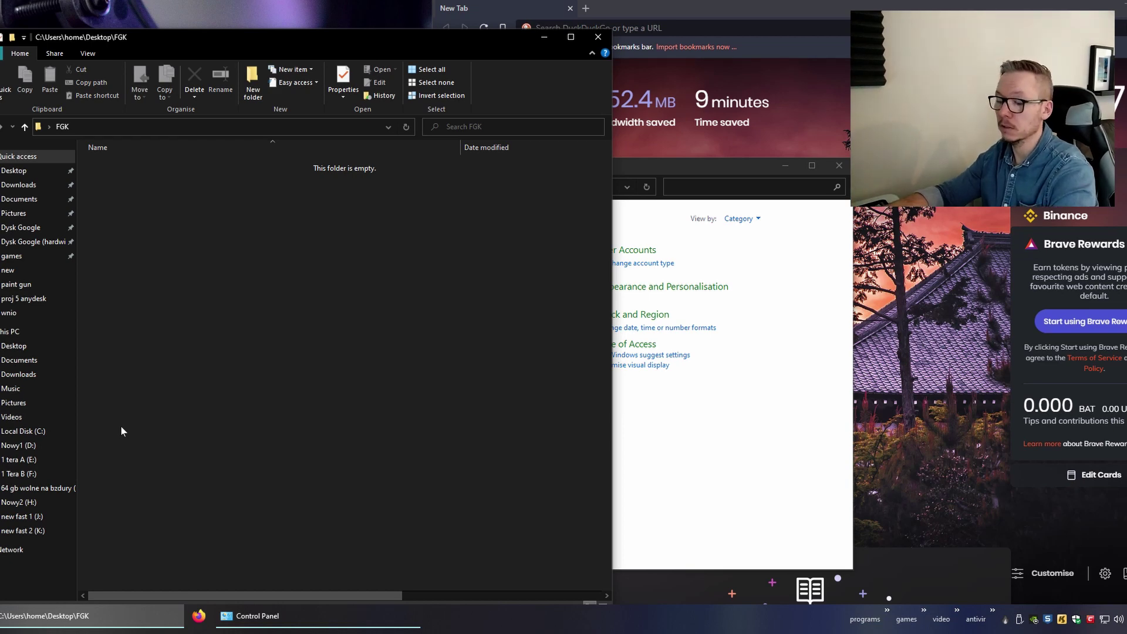
key(super+d)
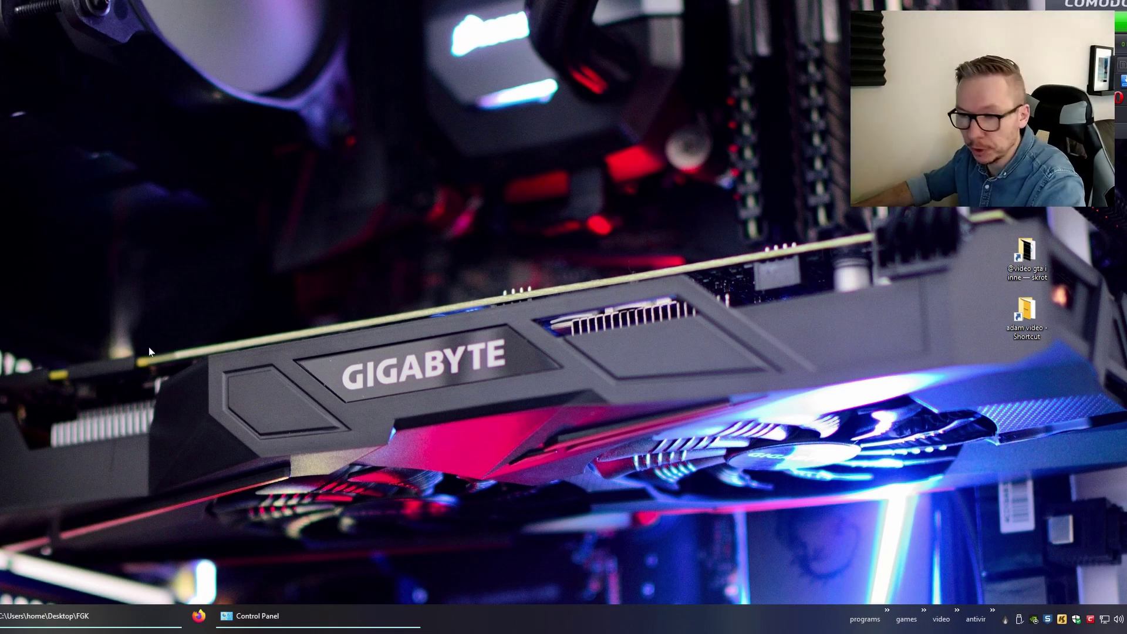
Start a blank Word 2016 document, type 'WHAT A GREAT DAY ;)' and select it all
click(20, 350)
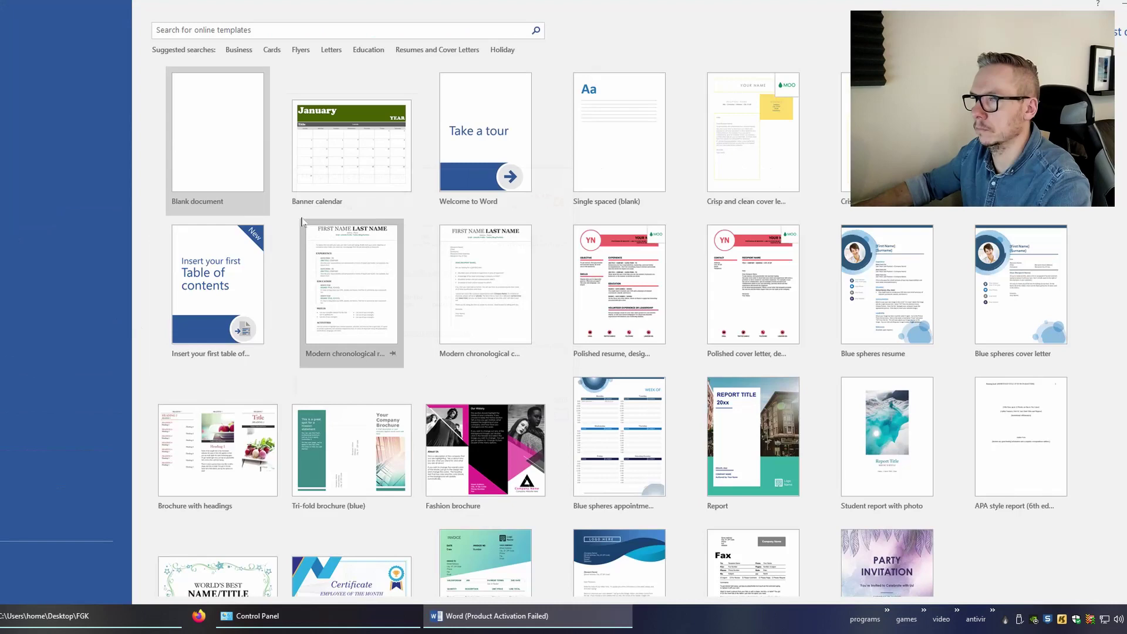
click(233, 161)
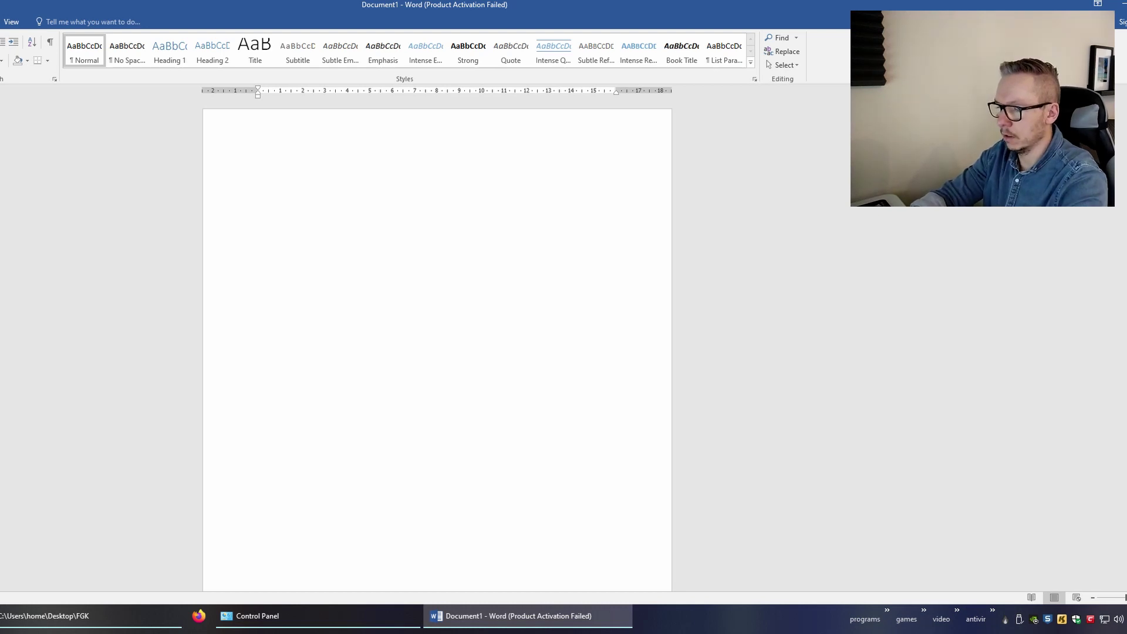
text(WHAT A )
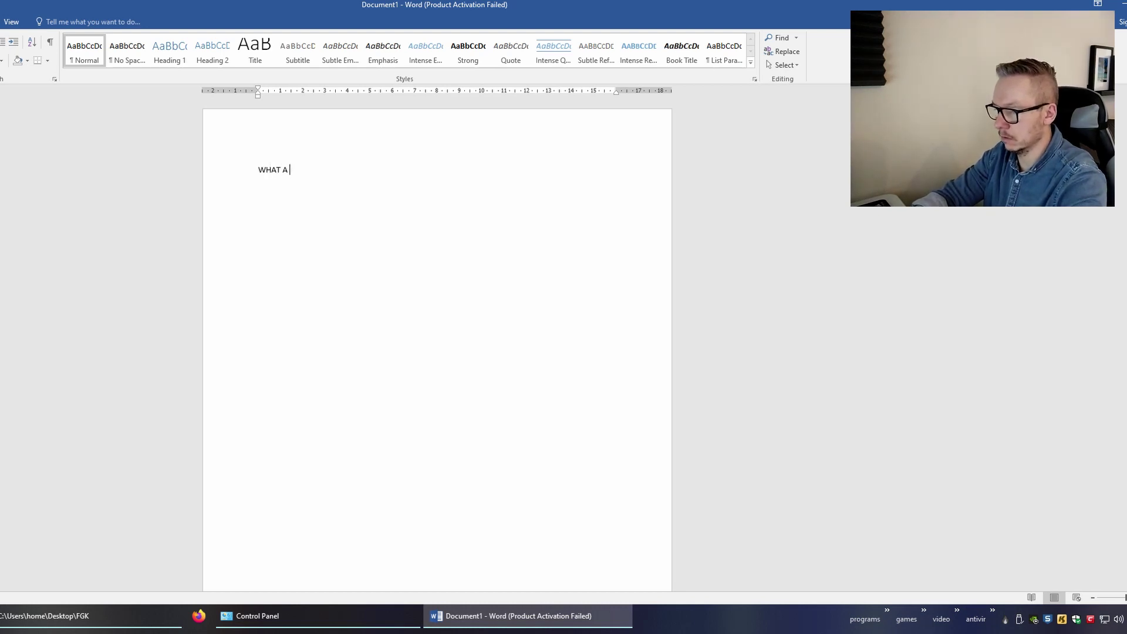
text(GREAT DAY ;)
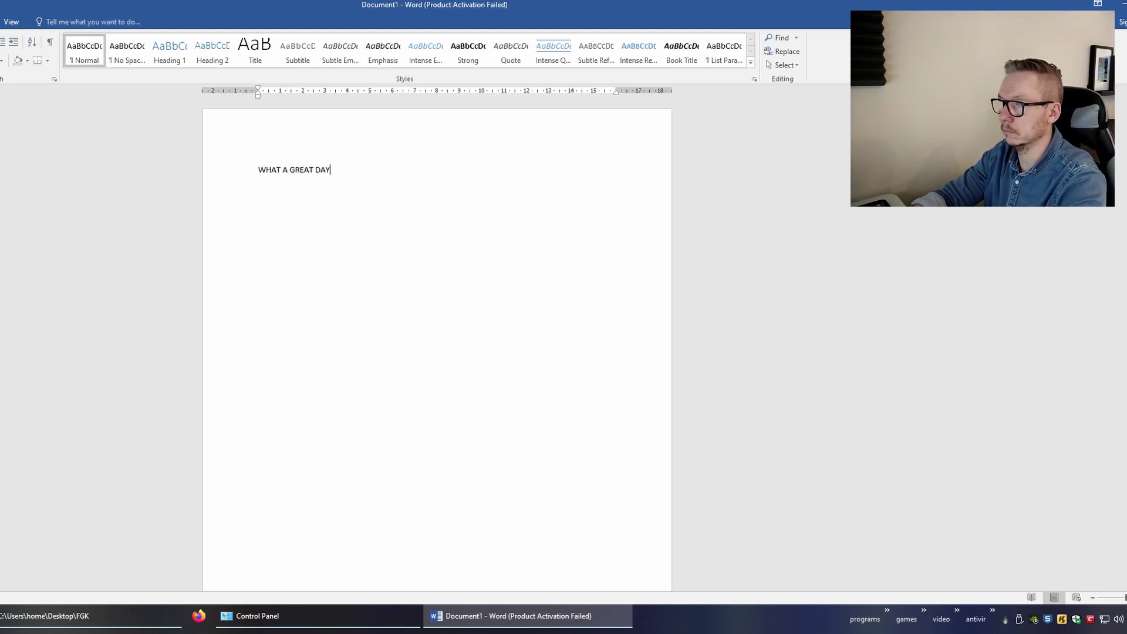
text())
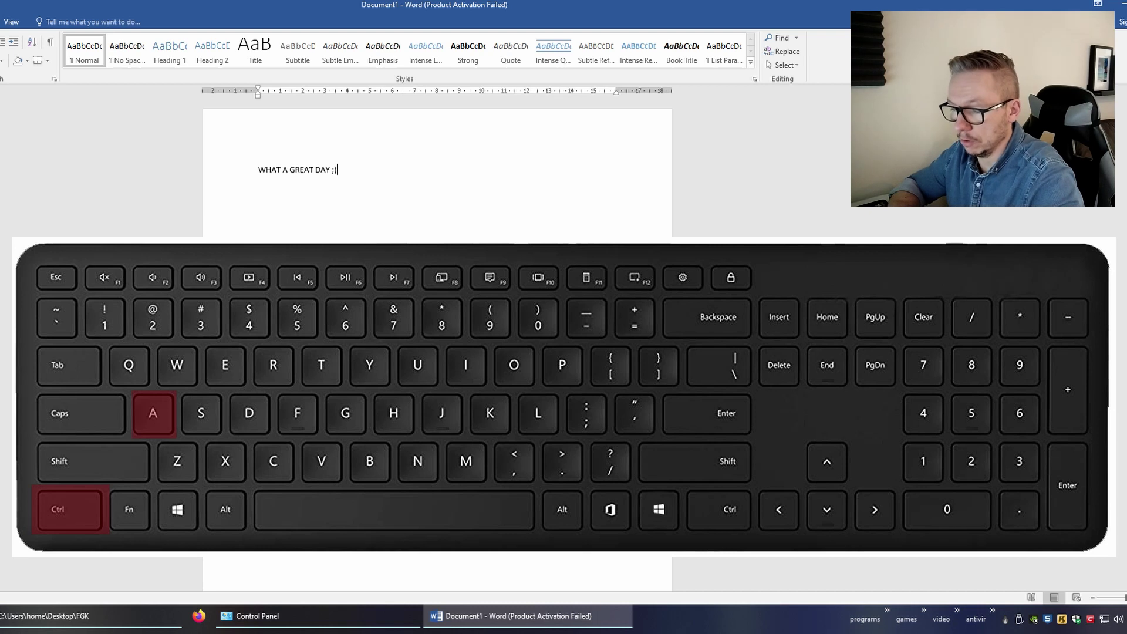
key(ctrl+a)
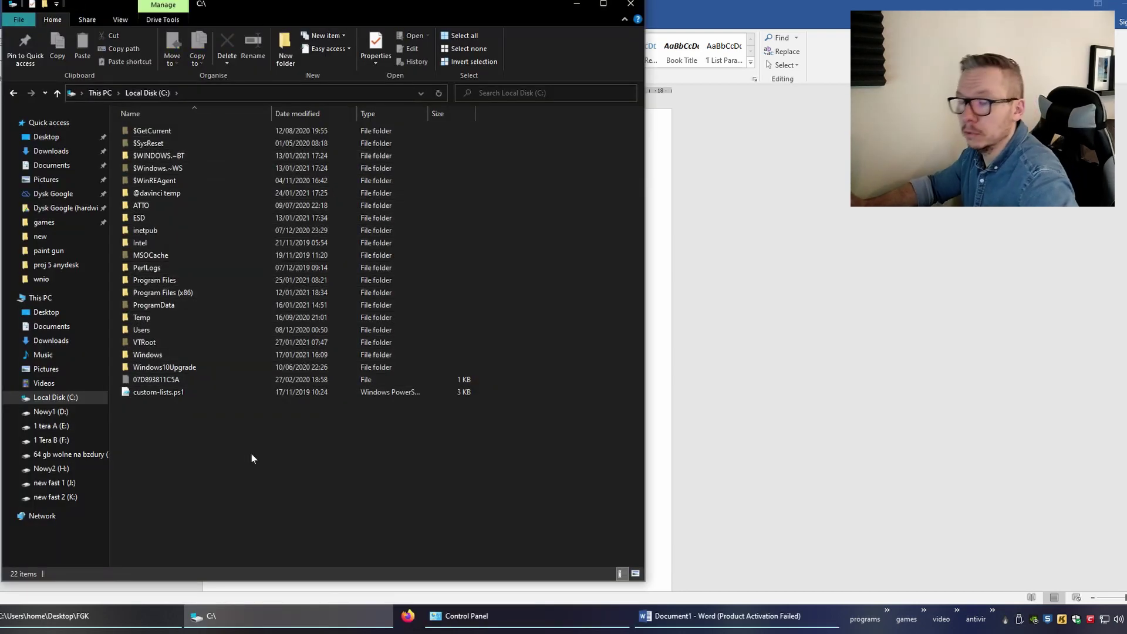
Select all 22 items on Local Disk (C:), minimize Explorer, then select and deselect Word's text
key(ctrl+a)
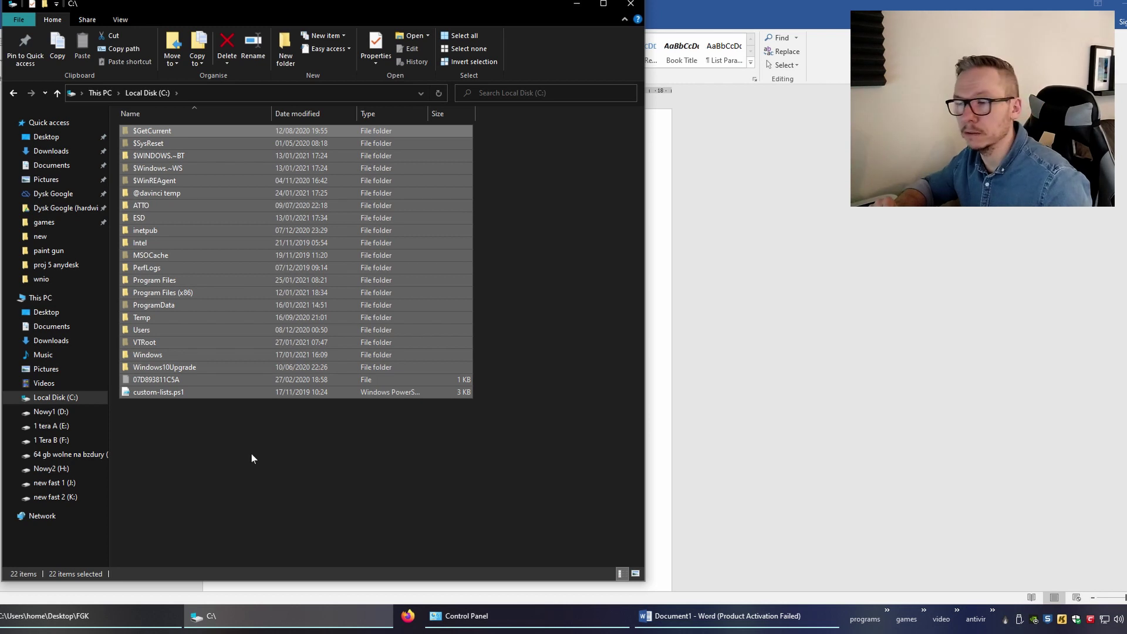
click(577, 3)
key(ctrl+a)
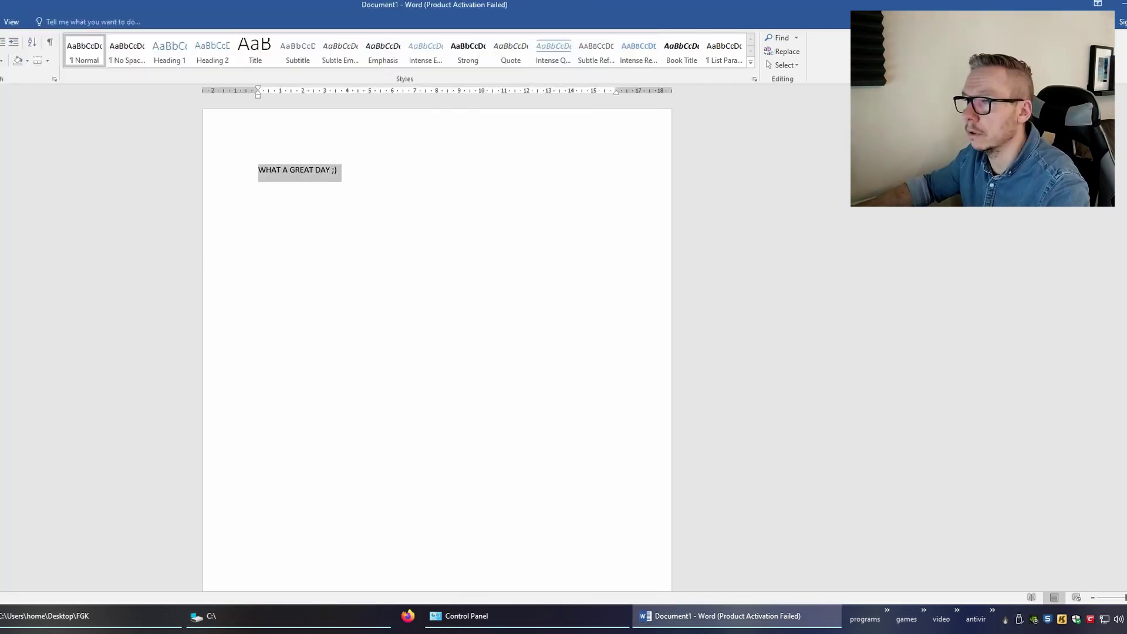
click(331, 170)
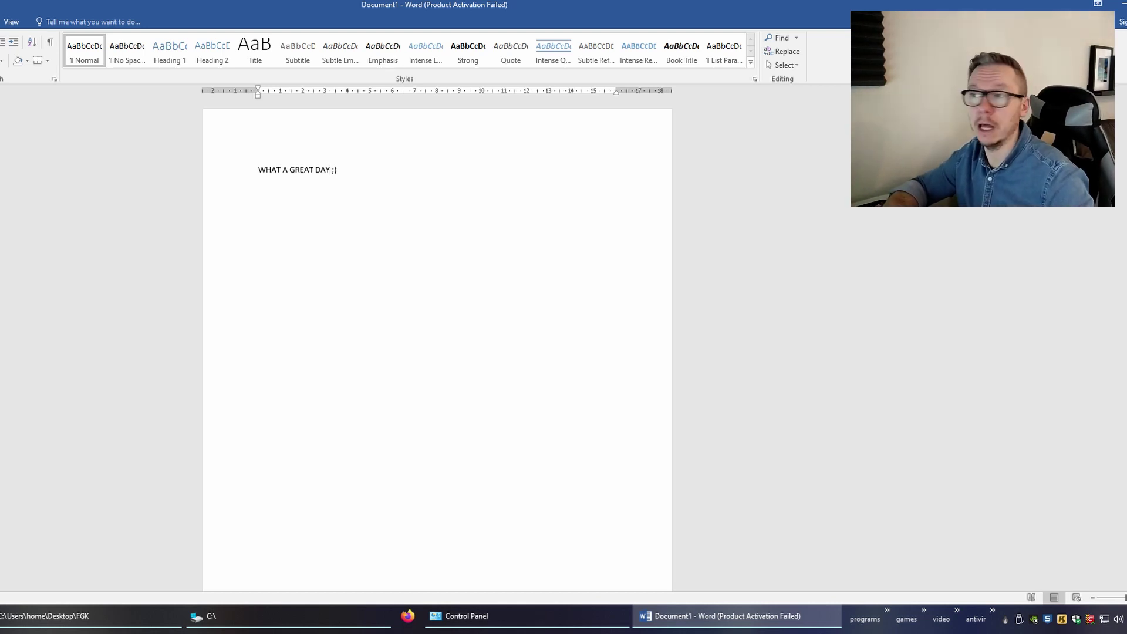
Paste many copies of 'WHAT A GREAT DAY ;)' down the page, then select a phrase on line 3
key(ctrl+a)
key(ctrl+c)
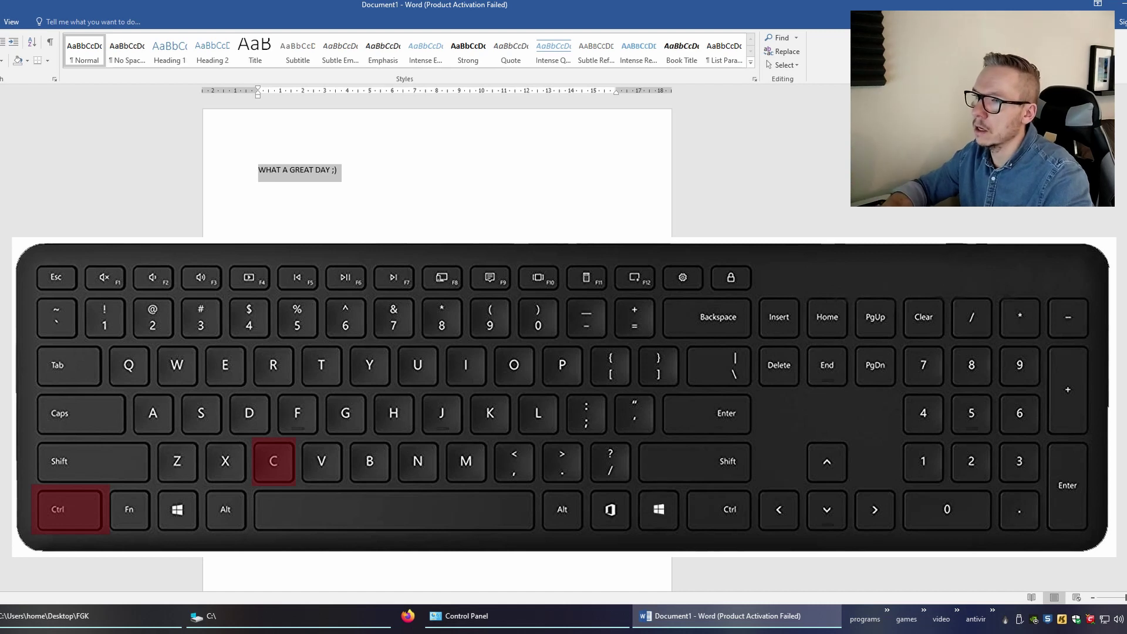
click(338, 169)
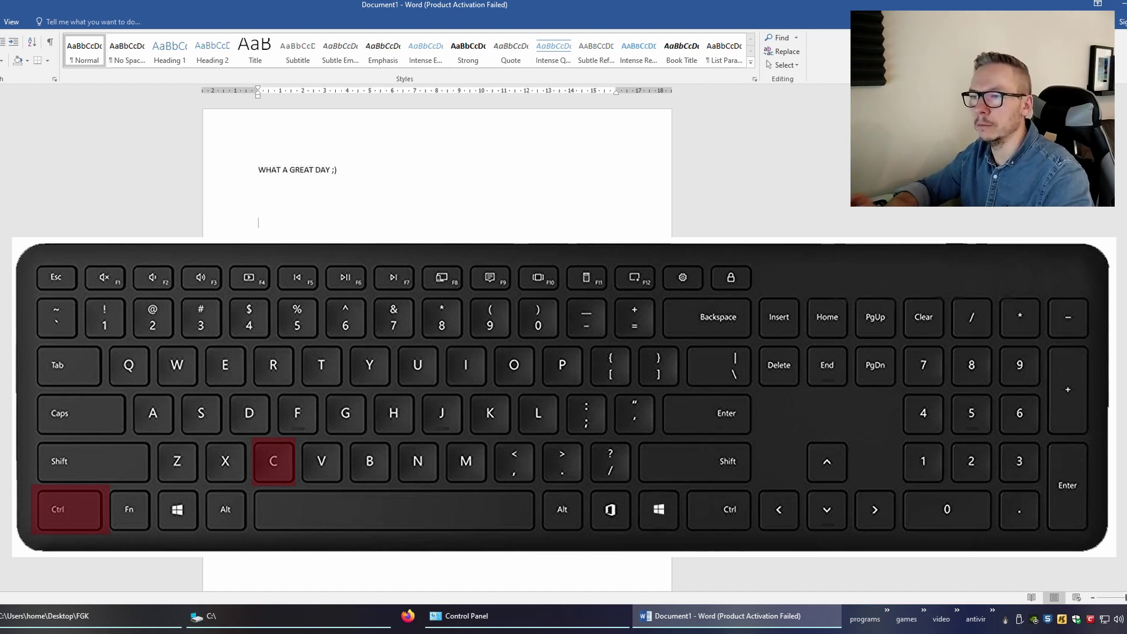
key(ctrl+v)
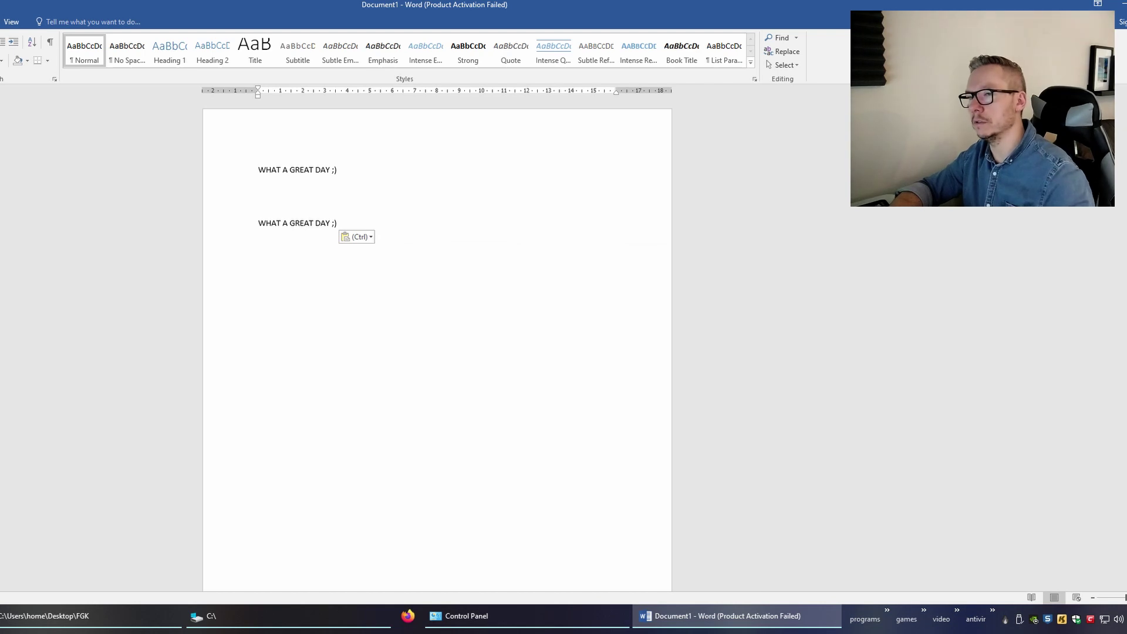
key(ctrl+v)
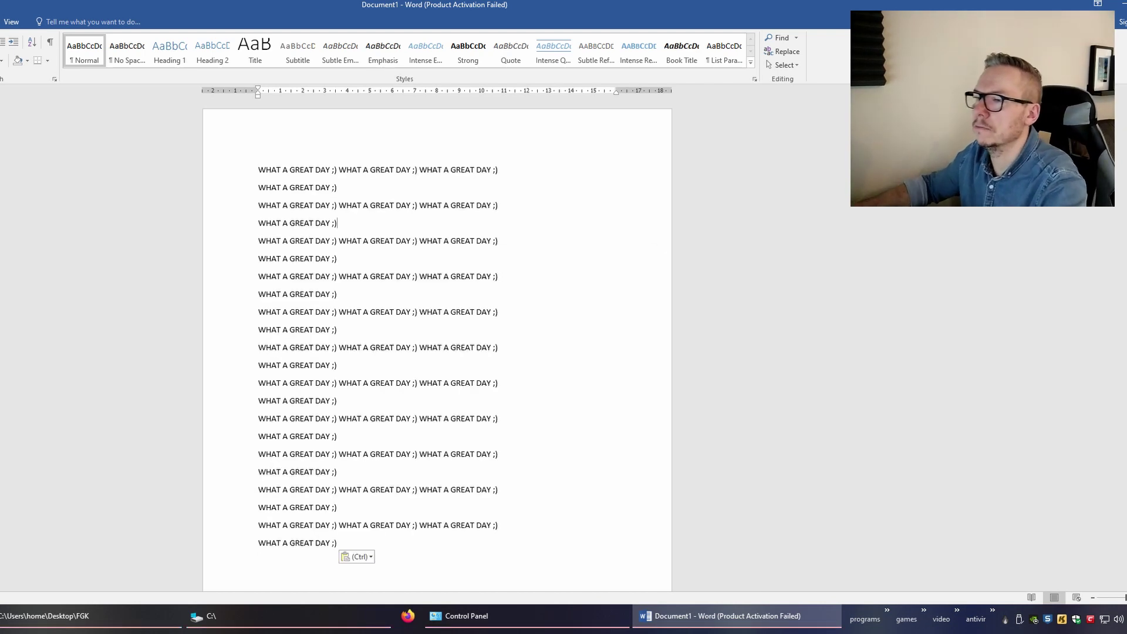
click(338, 223)
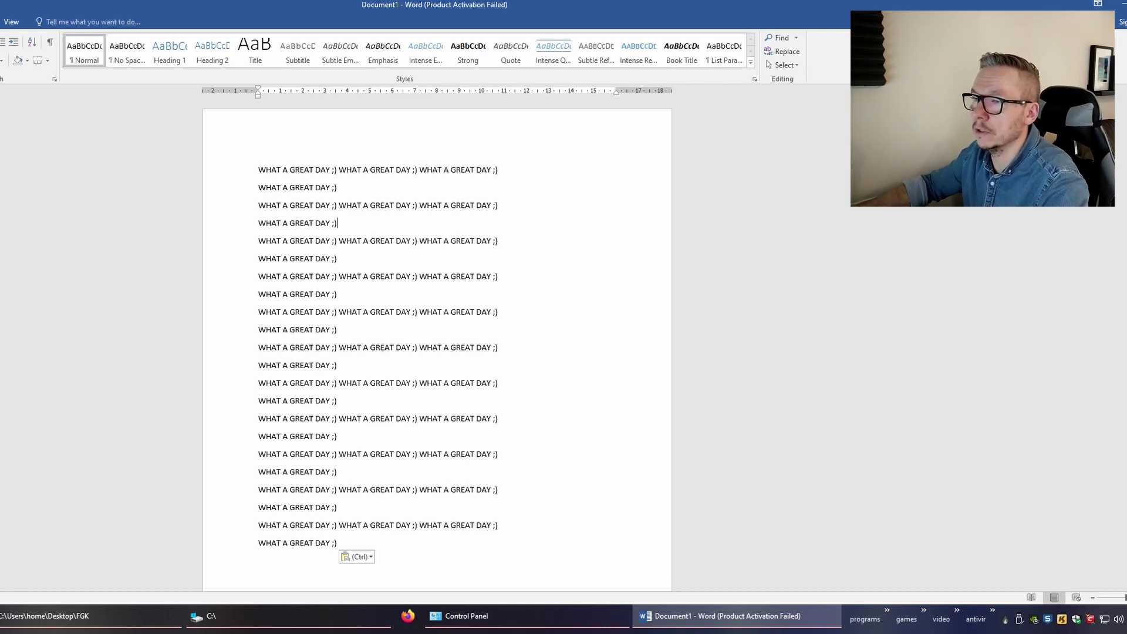
drag(340, 207, 405, 215)
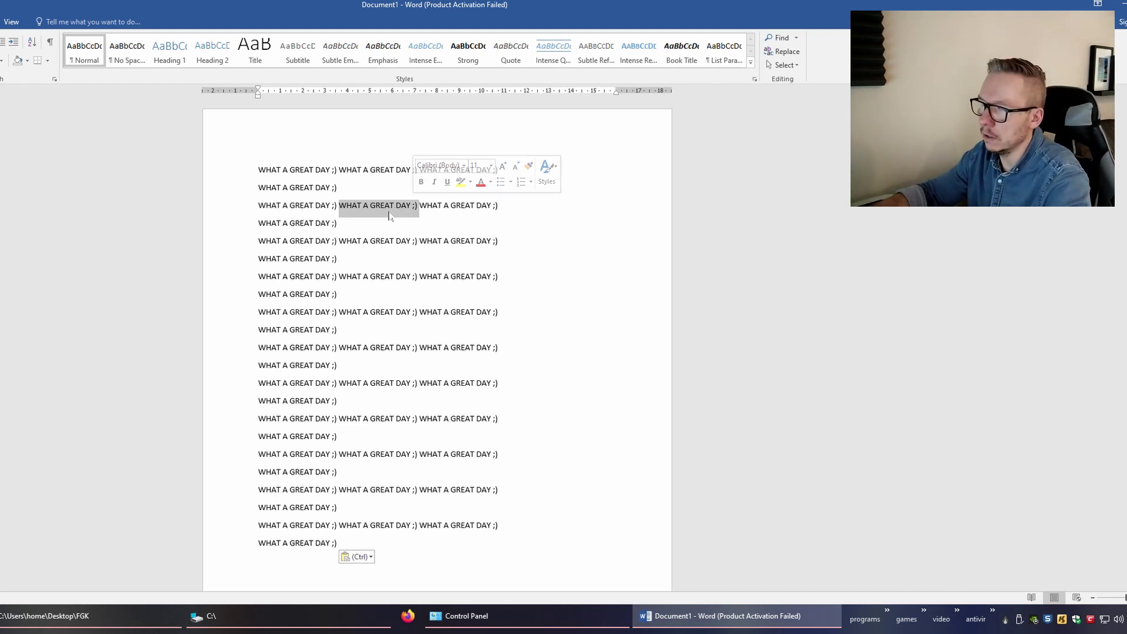
Cut the phrase from line 3, undoing twice, then paste it at the end of line 10
key(ctrl+x)
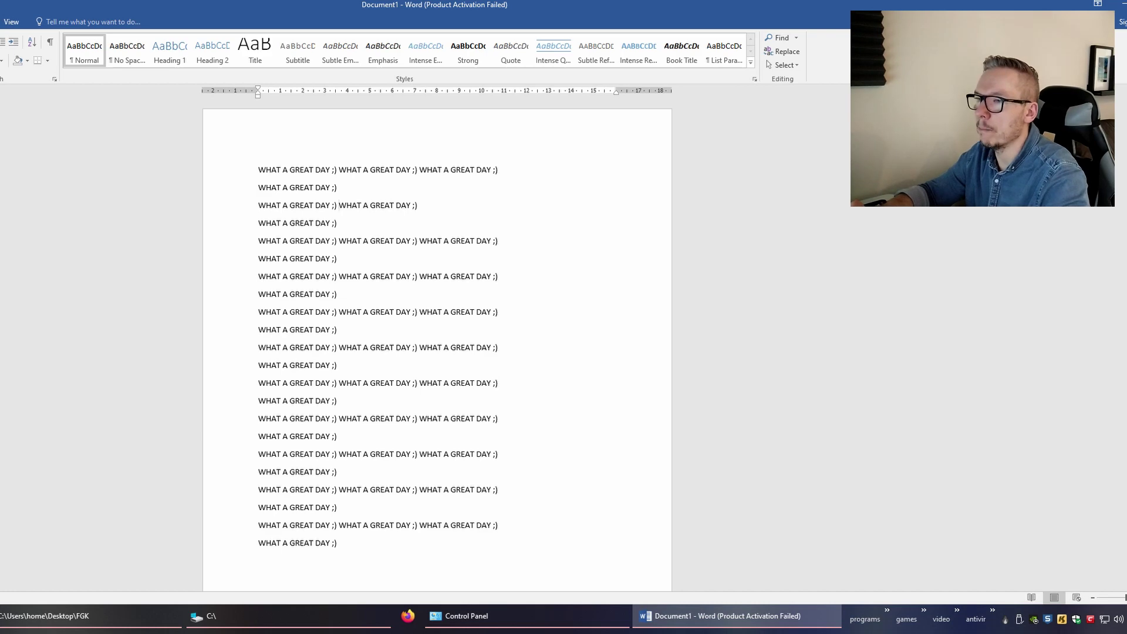
key(ctrl+z)
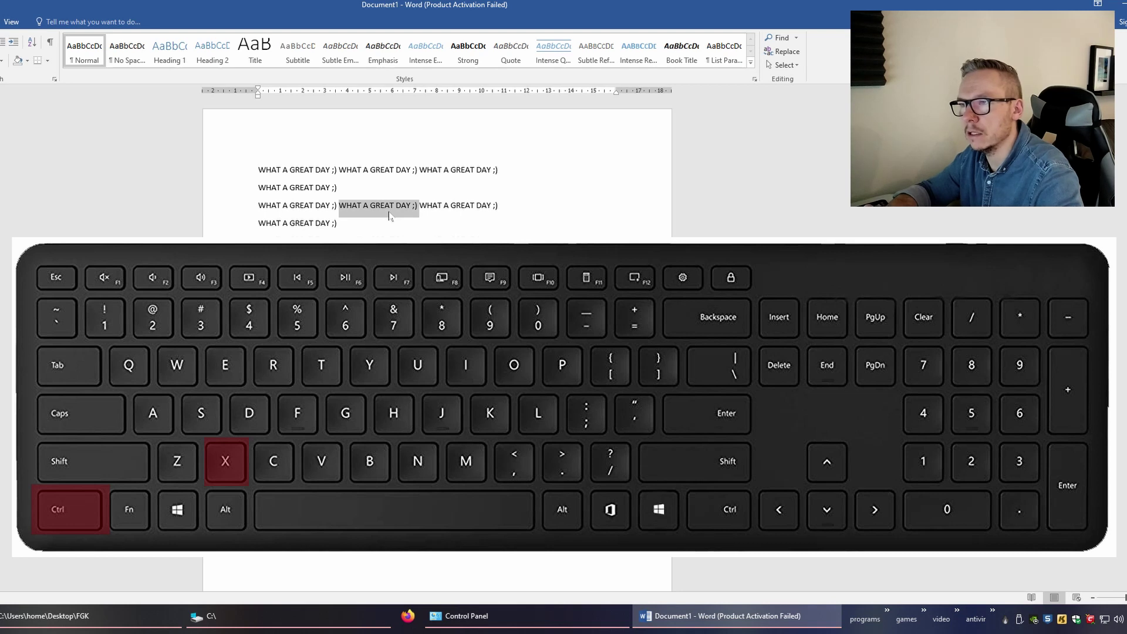
key(ctrl+x)
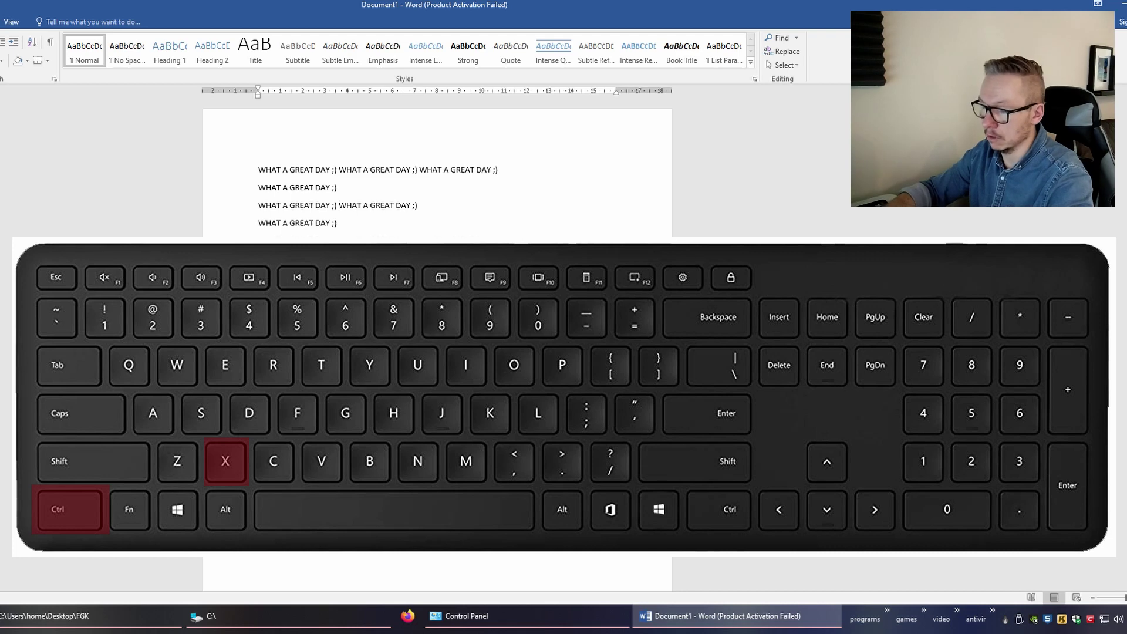
key(ctrl+z)
key(ctrl+x)
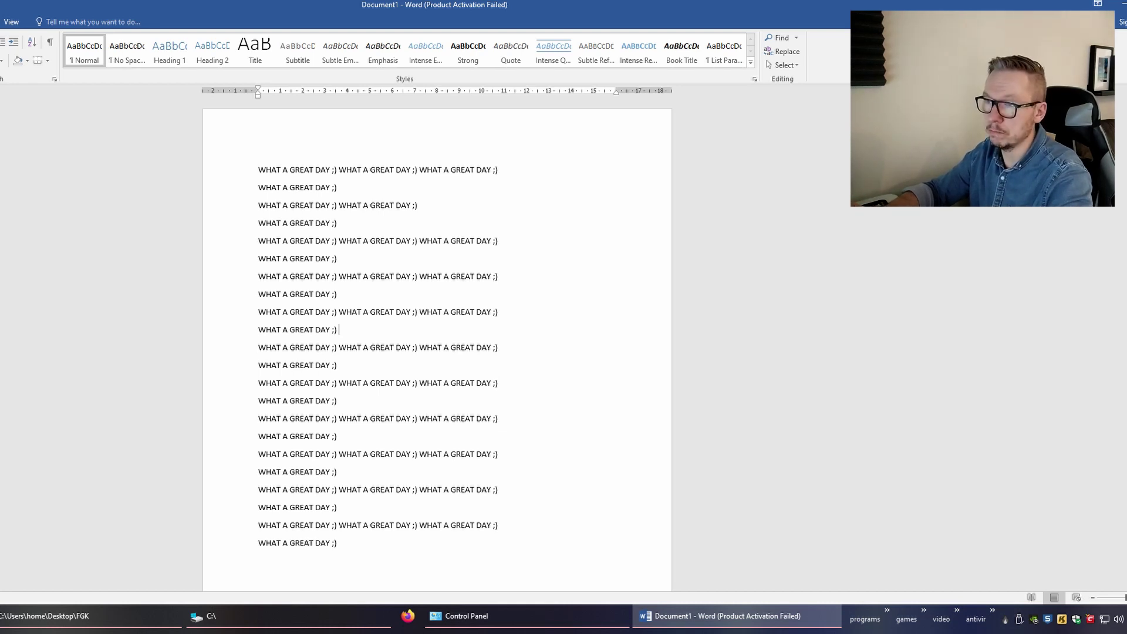
key(ctrl+v)
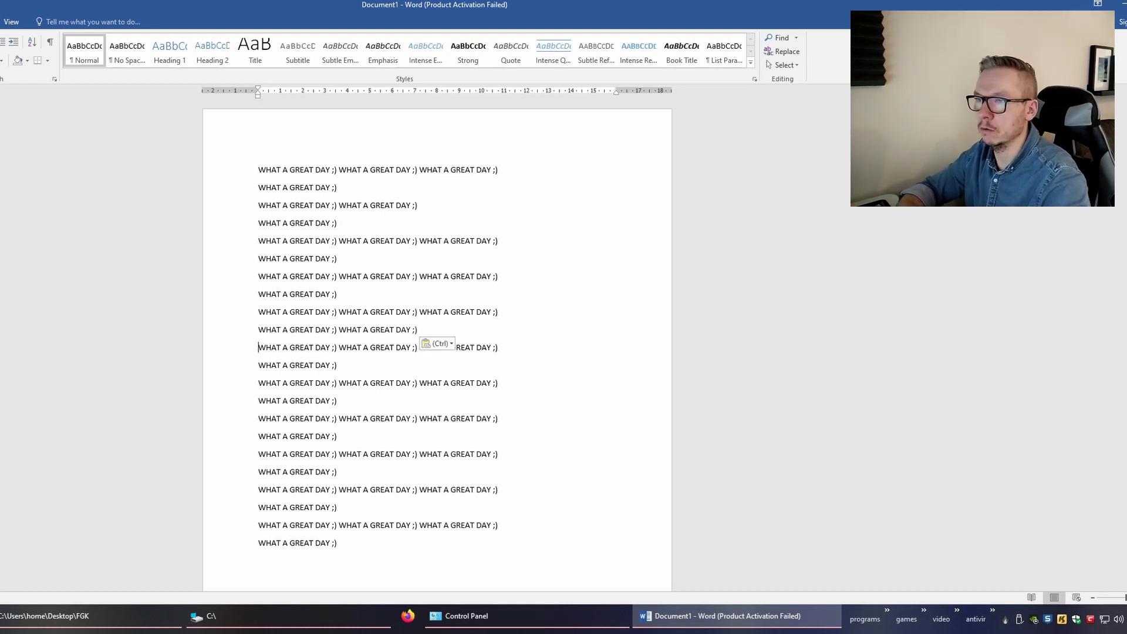
Select and delete all document text, then paste the copied lines back in
key(ctrl+a)
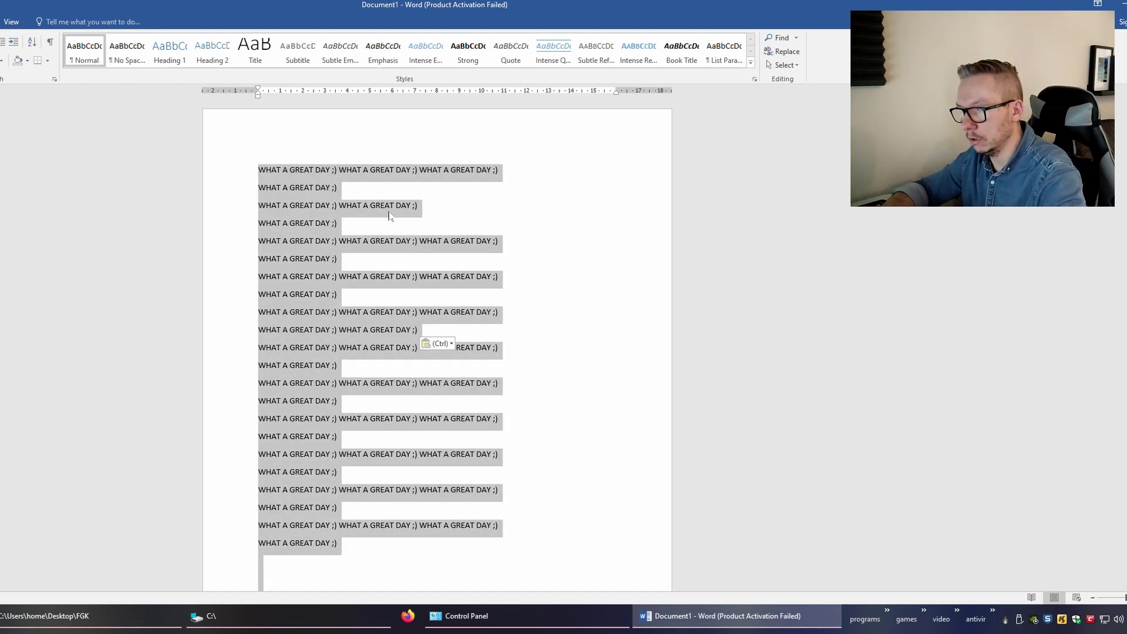
key(BackSpace)
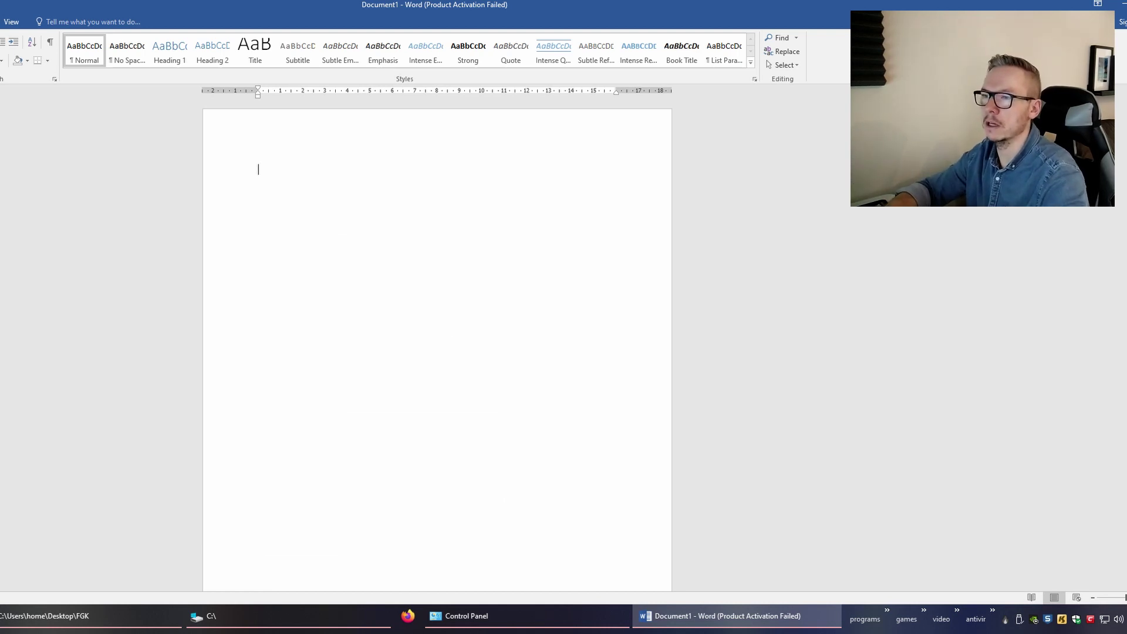
key(ctrl+v)
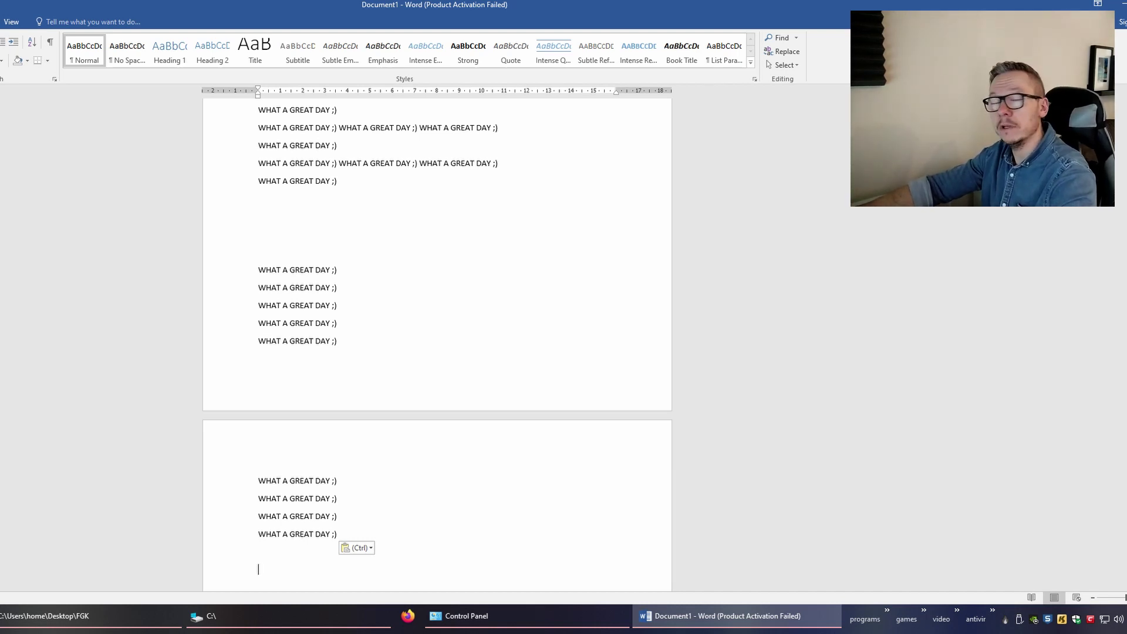
scroll(437, 347, up, 10)
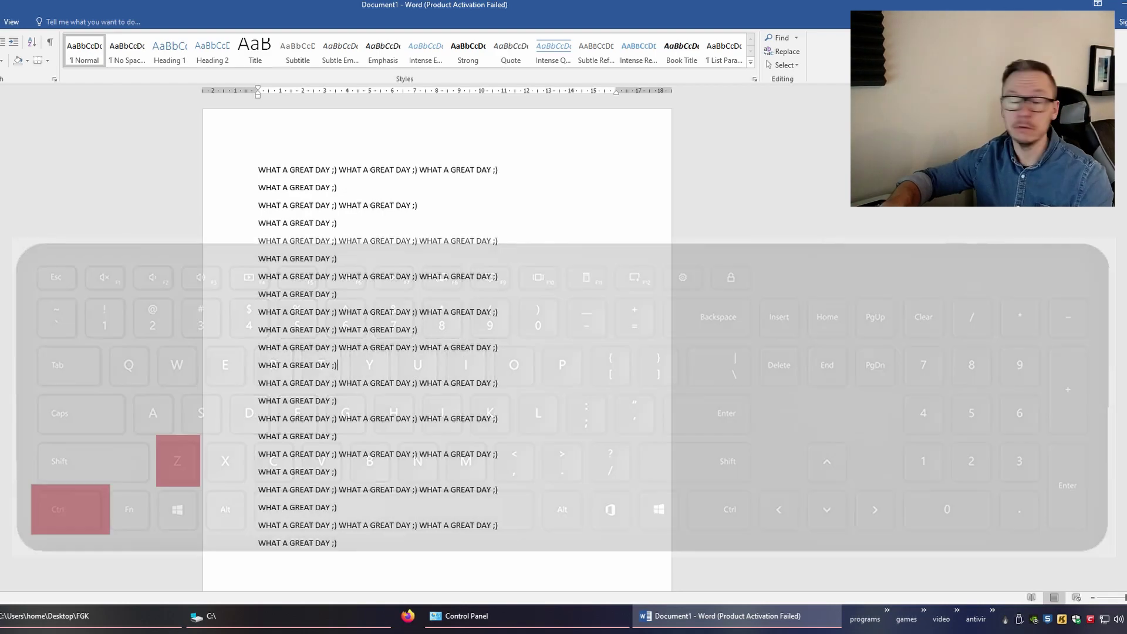
text(UJH)
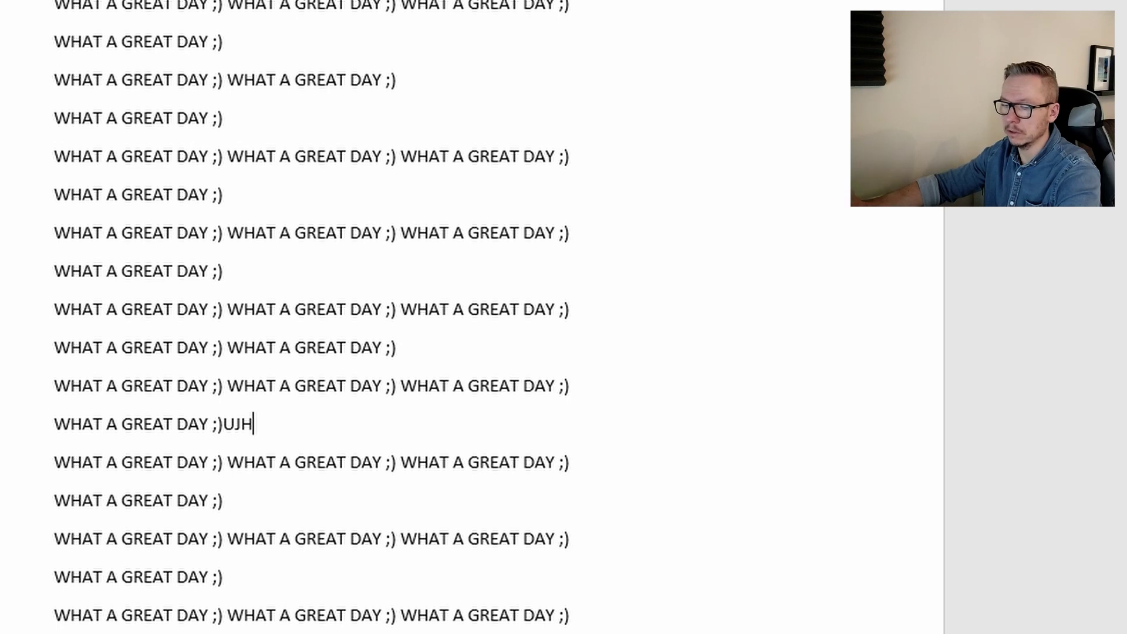
key(BackSpace)
key(BackSpace)
key(BackSpace)
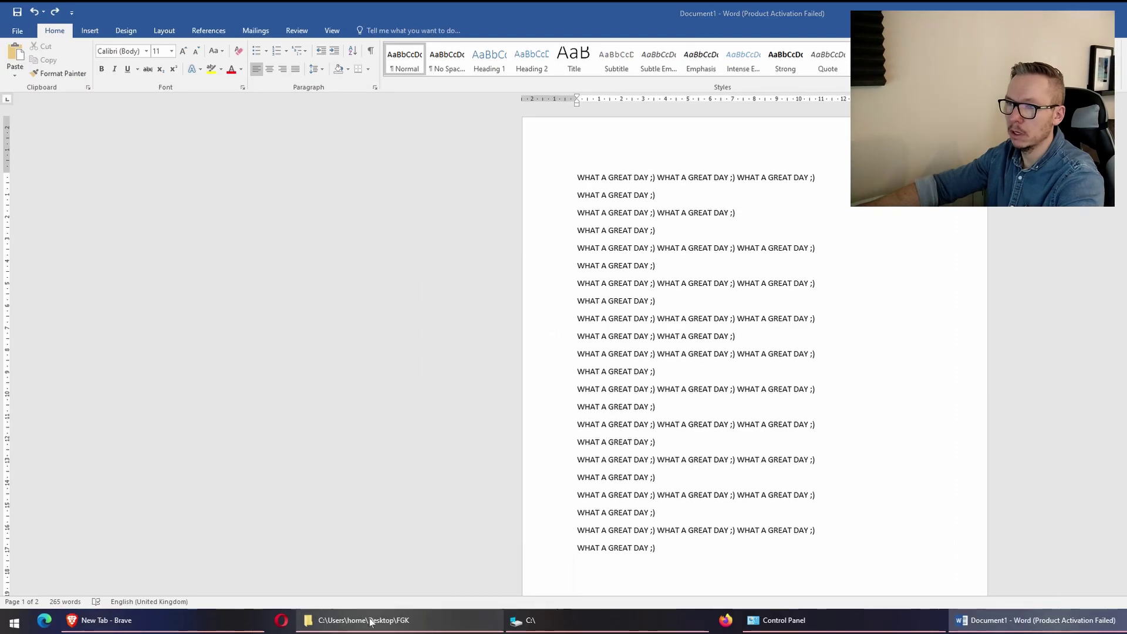
key(alt+Tab)
Create a new folder named ETHH inside the FGK folder
right_click(530, 312)
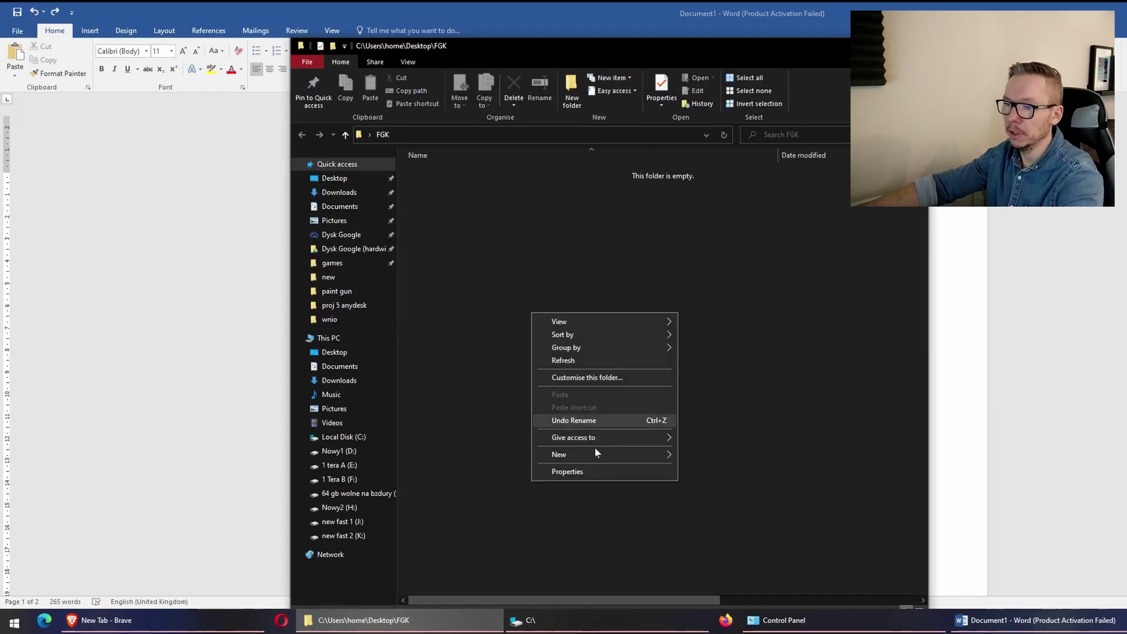
mouse_move(597, 455)
click(787, 452)
text(ETHH)
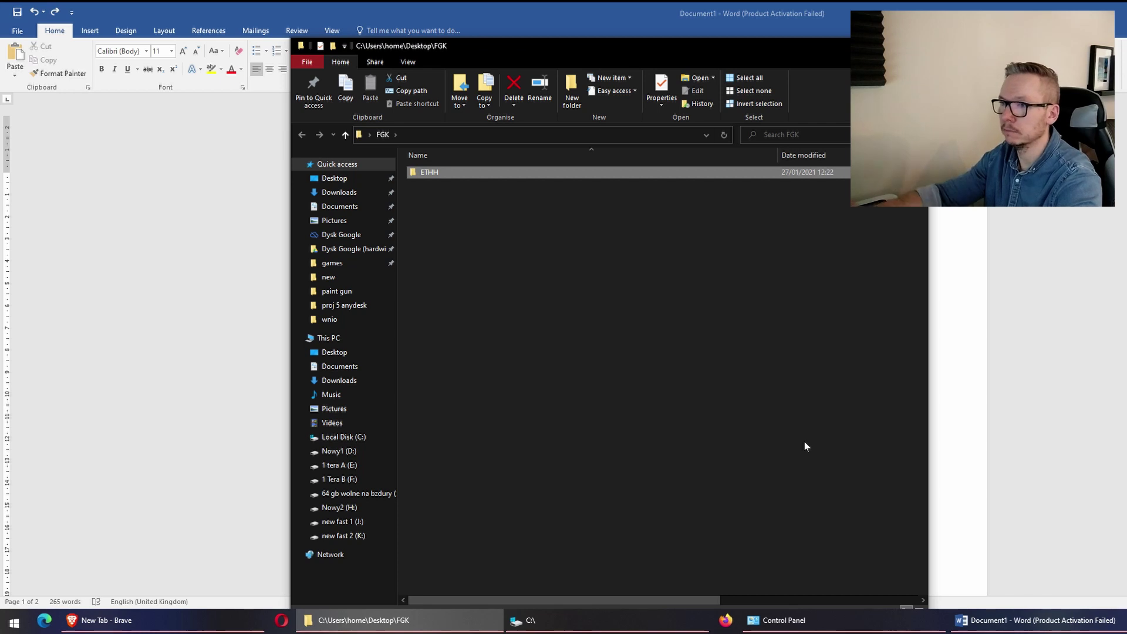
Delete ETHH, restore it with Ctrl+Z, and switch back to Word
key(Delete)
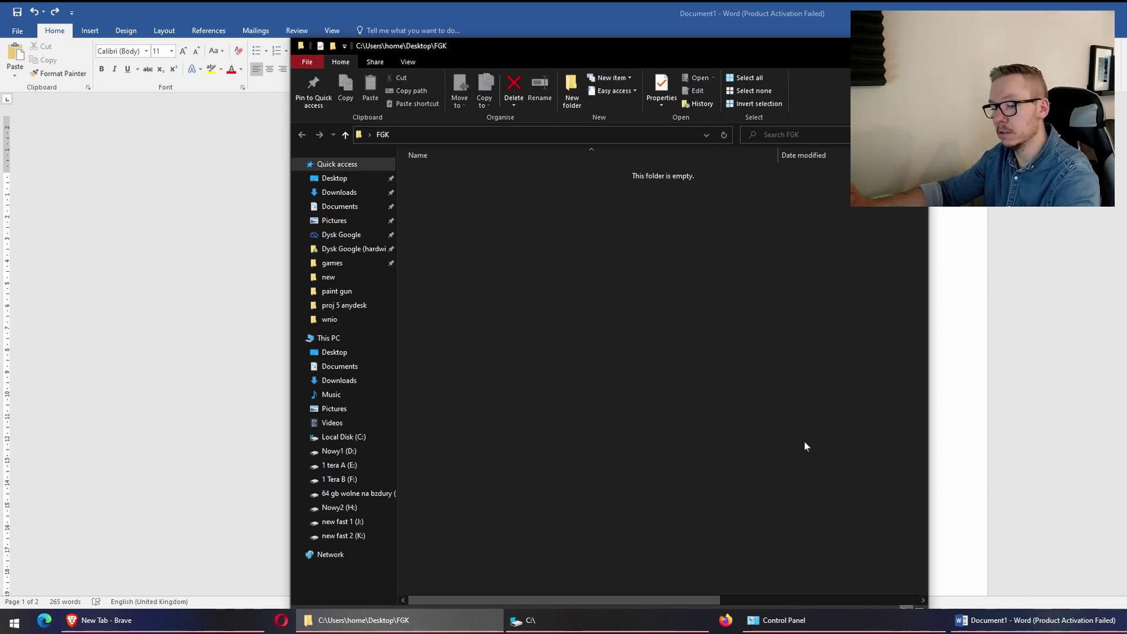
key(ctrl+z)
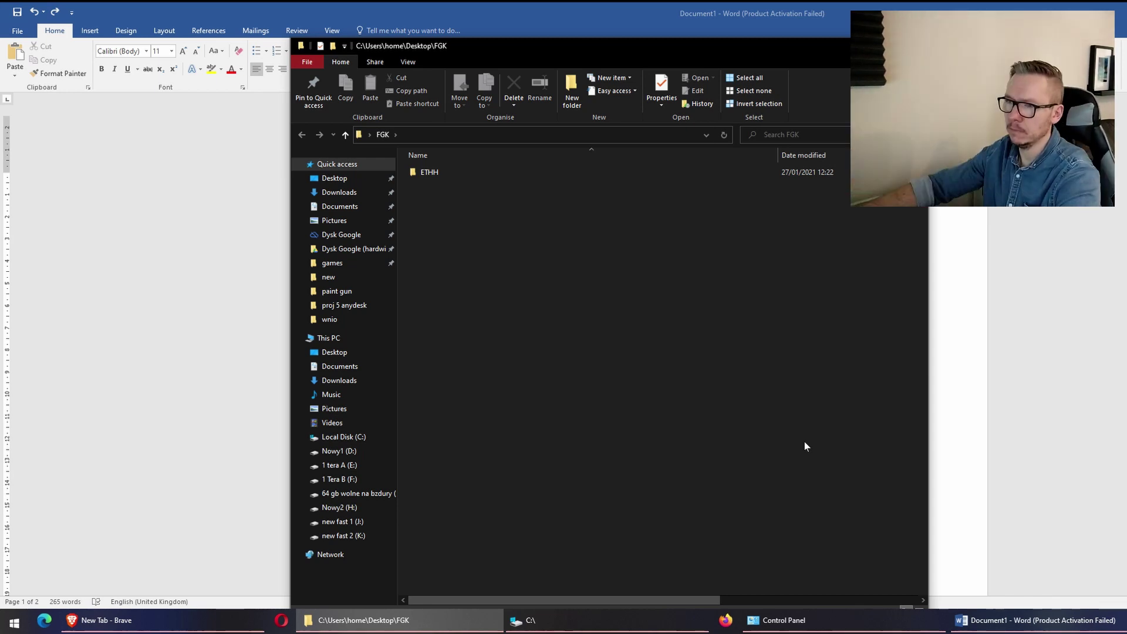
key(alt+Tab)
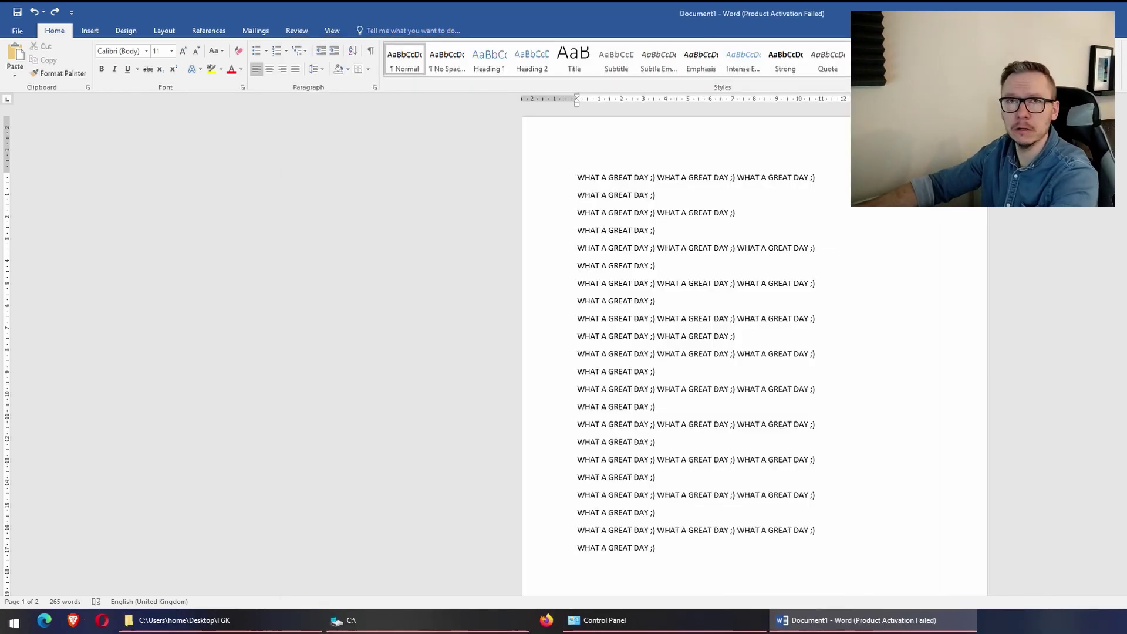
Launch Notepad from Start search, type 'ZXDFGFXG', and shrink its window to reveal Word
key(super)
text(notepad)
key(Return)
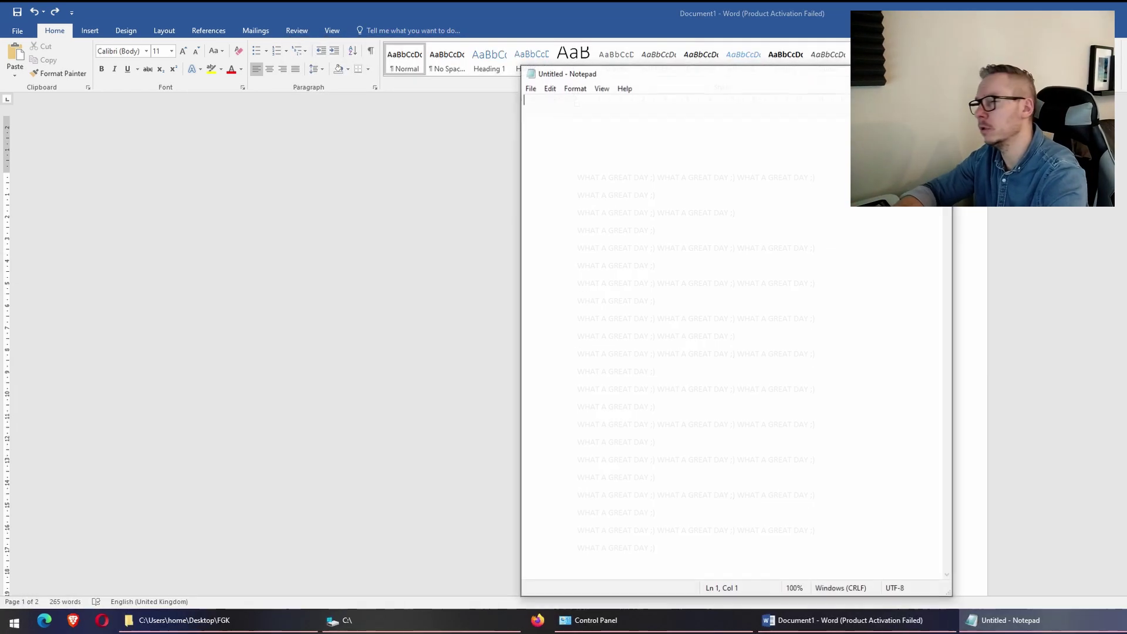
text(ZXDFGFXG)
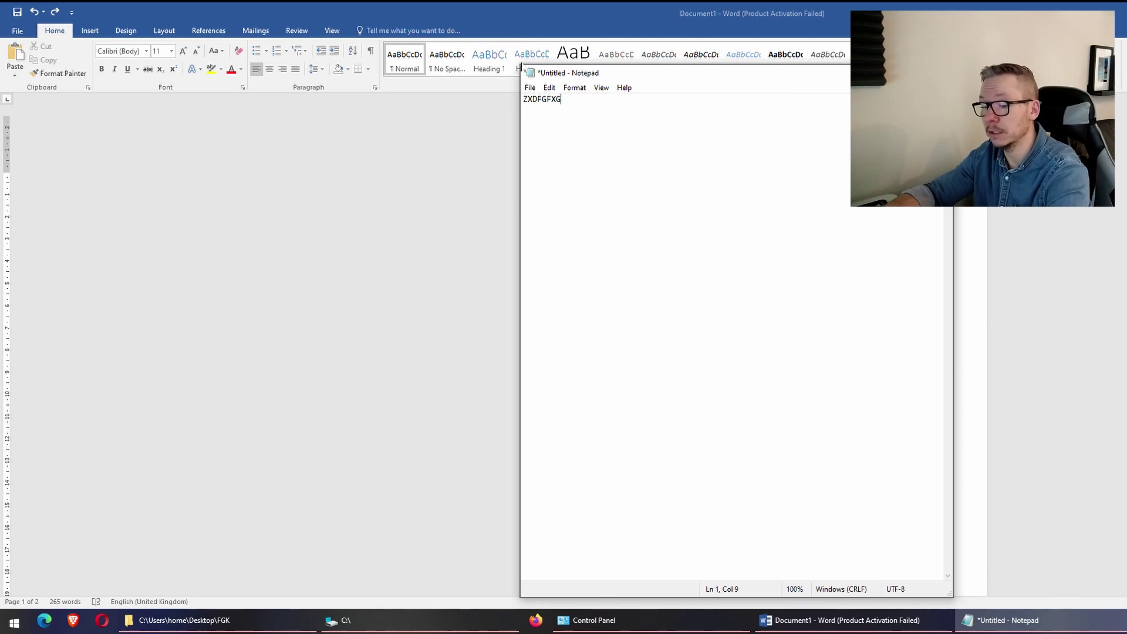
drag(521, 67, 500, 333)
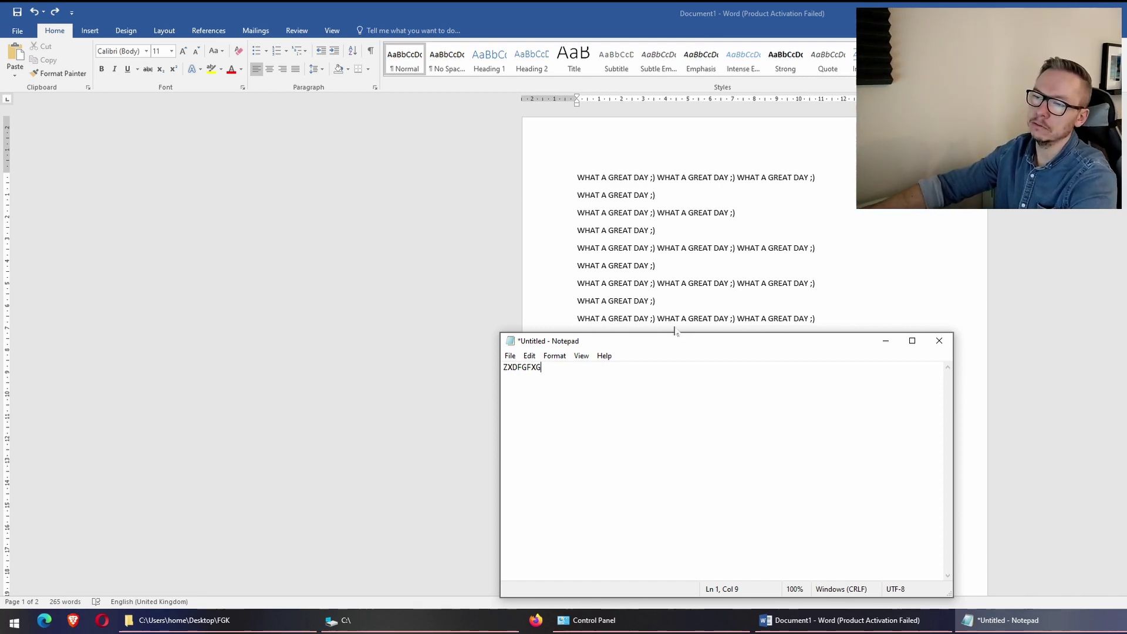
Save the note on the Desktop as ;FHASDGHADFG.txt
click(510, 355)
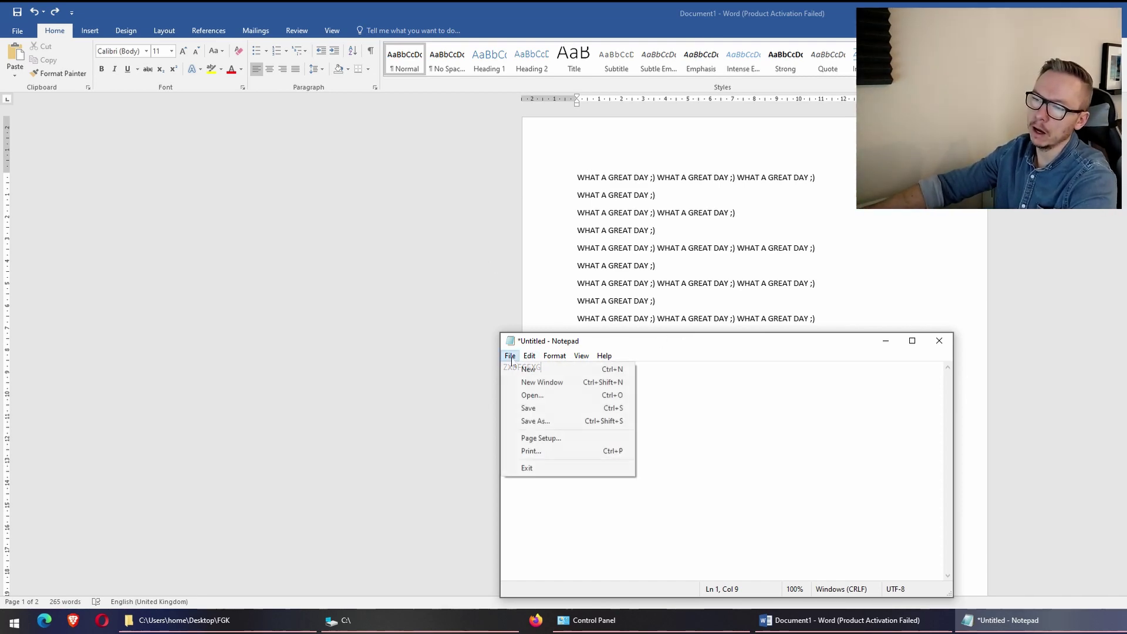
click(551, 407)
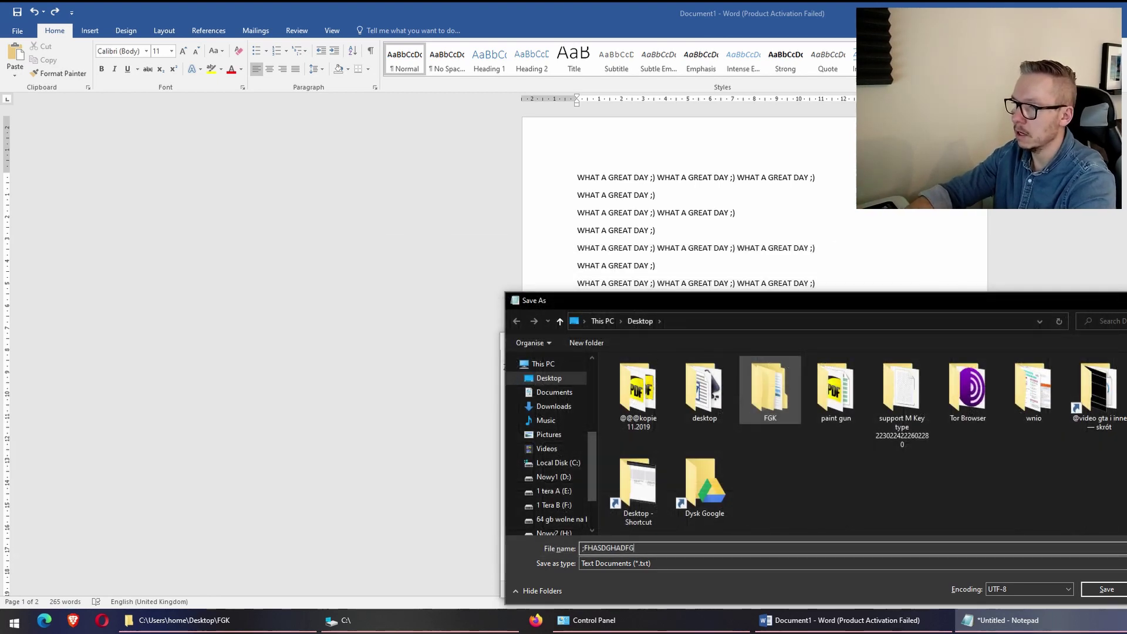
key(Return)
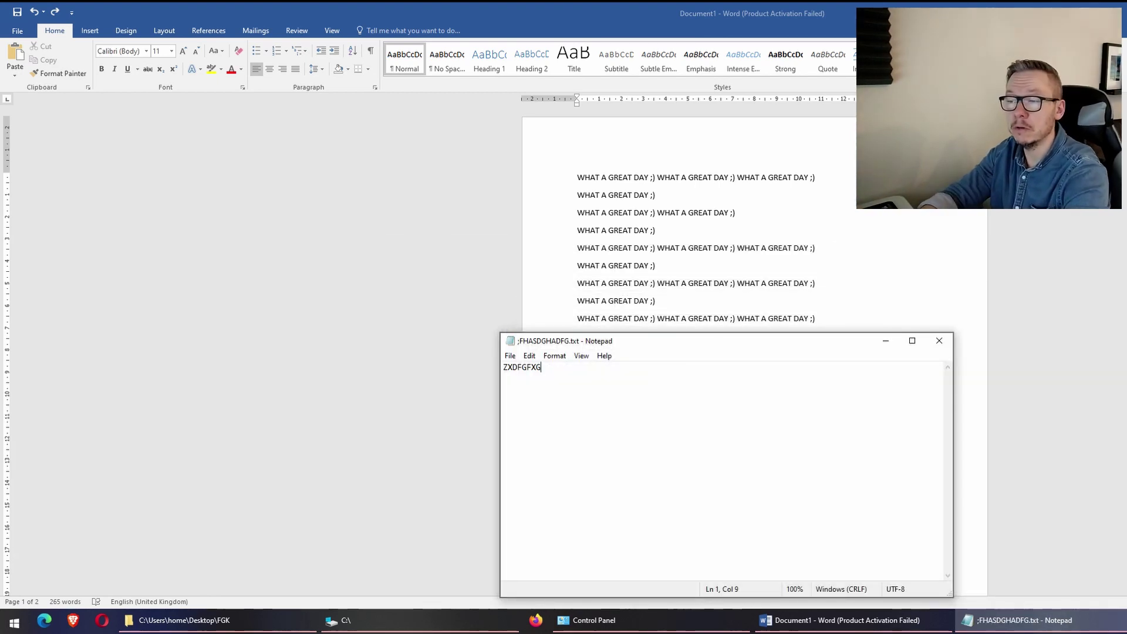
Add 'AOSRIGJ ADSRI[ODIGJ ADO IRJGAODIUR', save with Ctrl+S, then type 'D;FKGASD ADGJ ADRGJ ADRG'
text(AOSRIGJ ADSRI[ODIGJ ADO IRJGAODIUR)
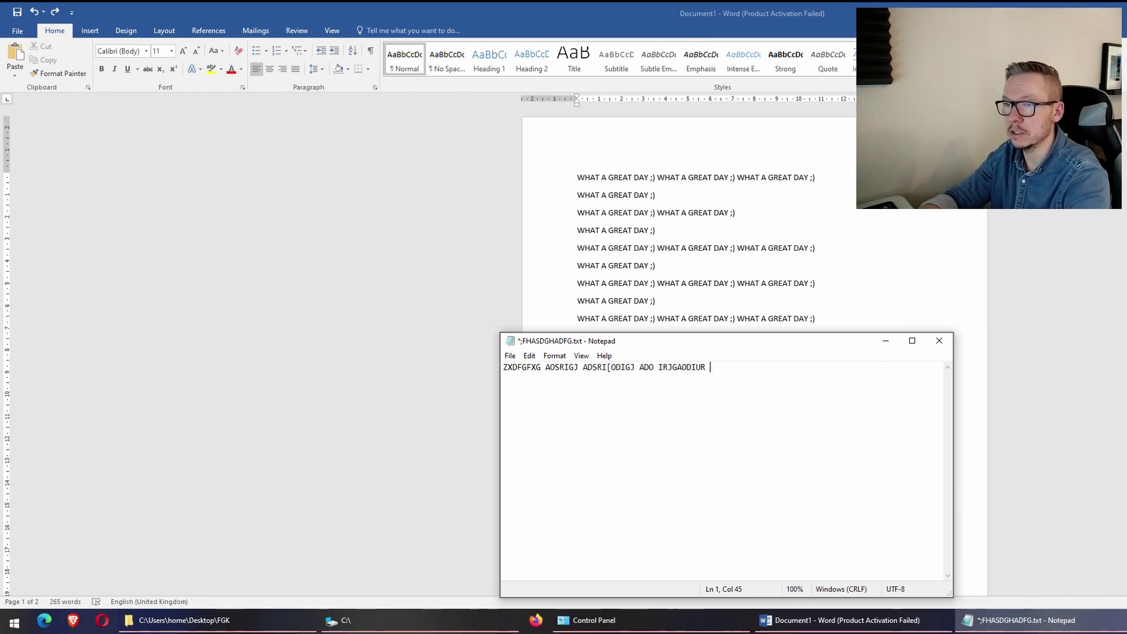
key(ctrl+s)
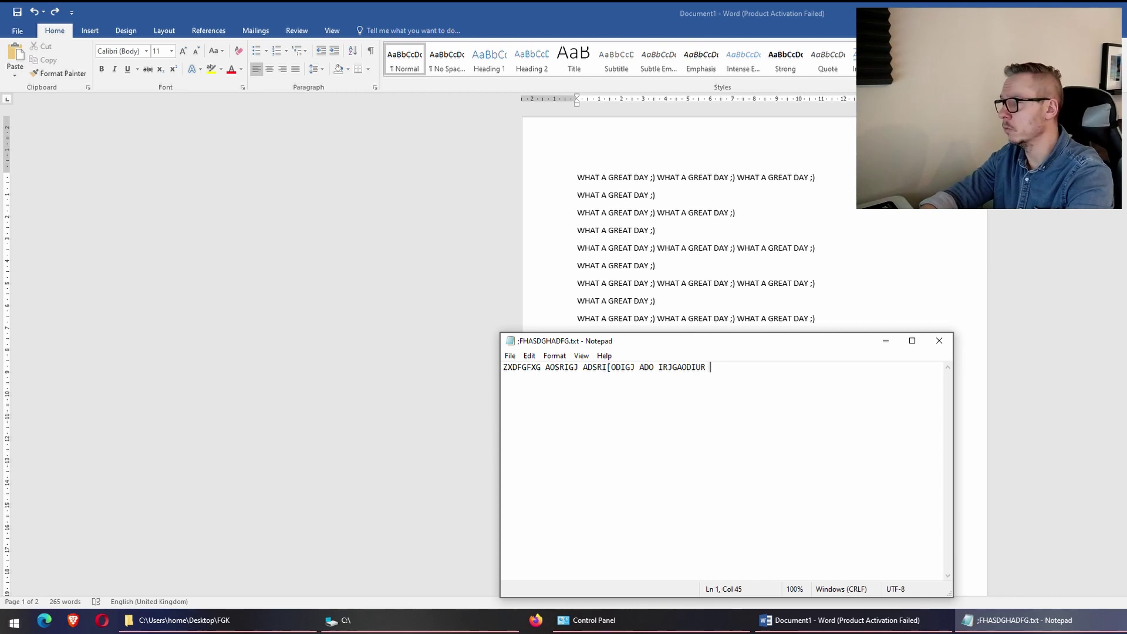
text(D;FKGASD ADGJ ADRGJ ADRG)
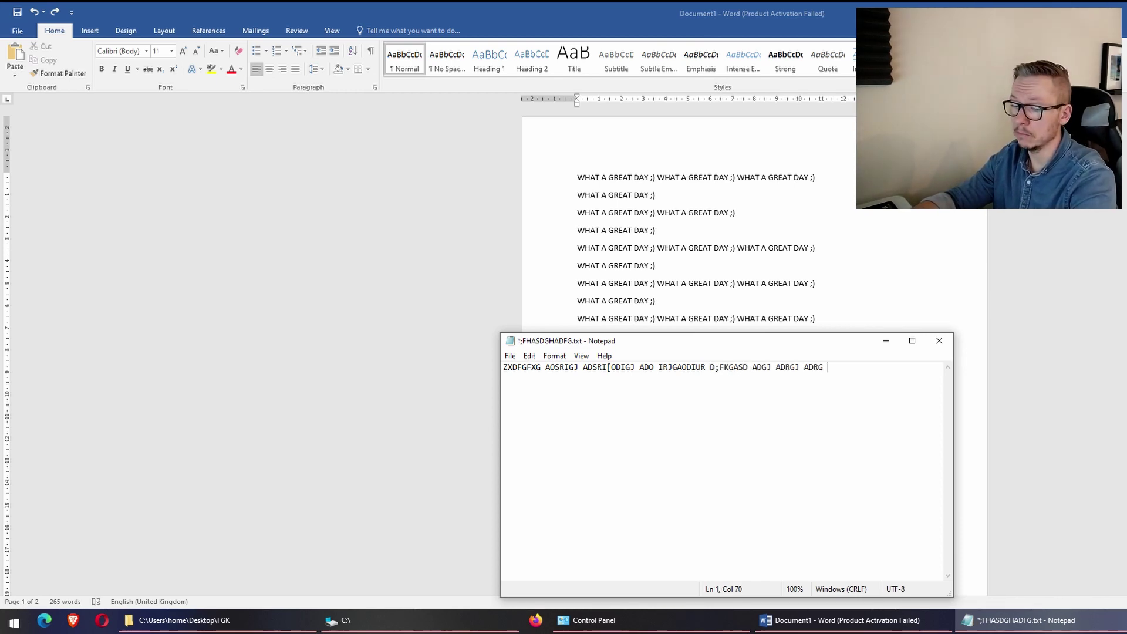
Save and close Notepad, then close Word choosing Don't Save for Document1
key(ctrl+s)
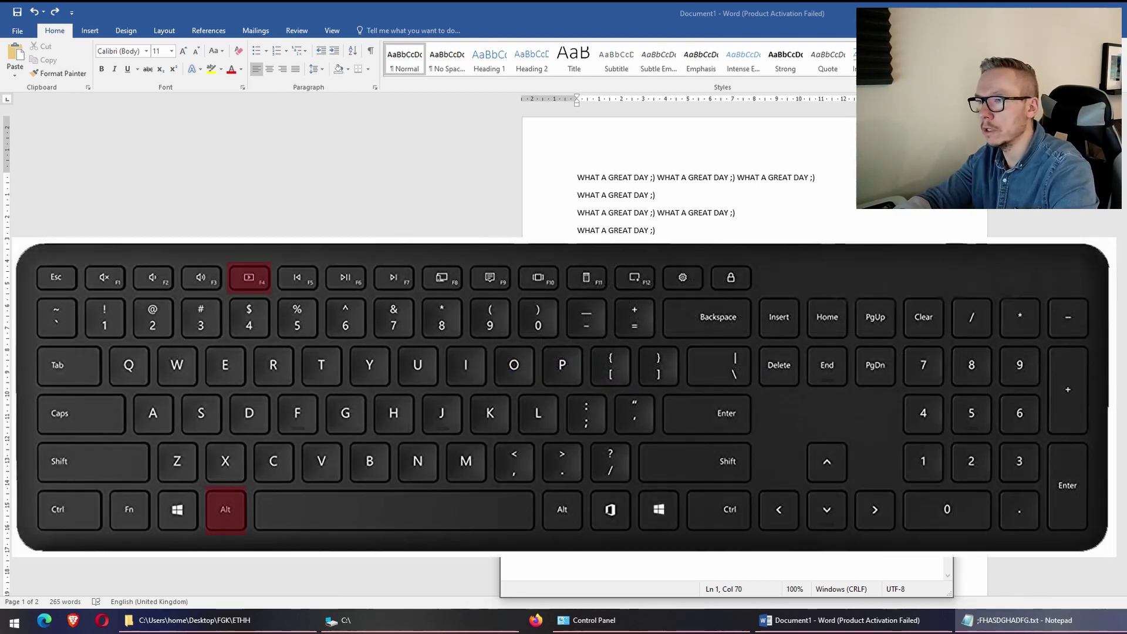
key(alt+F4)
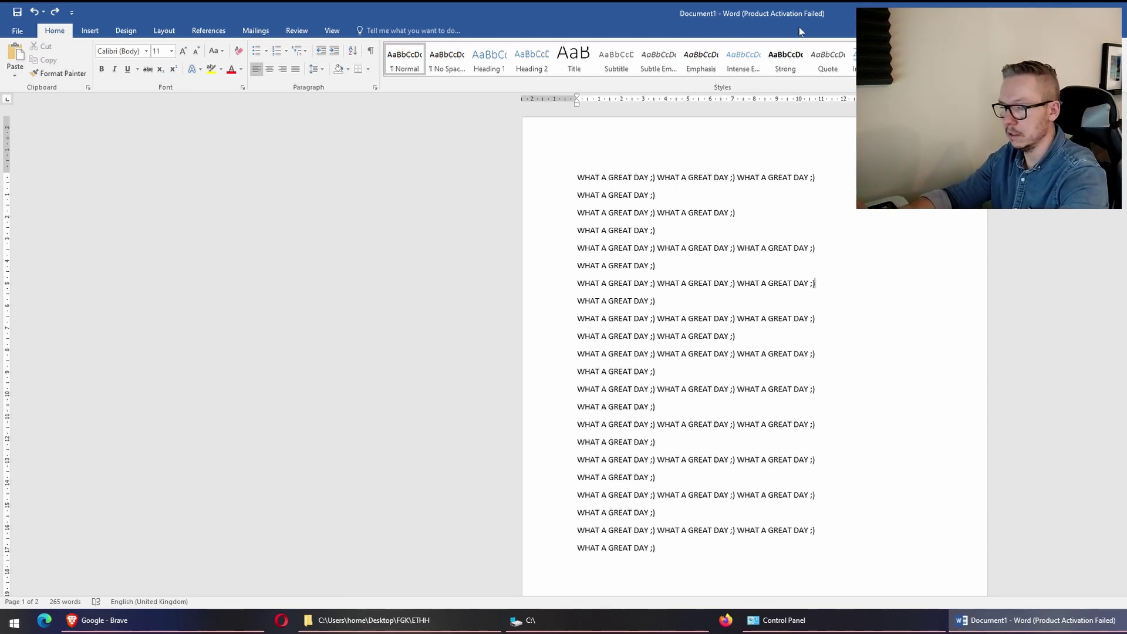
key(alt+F4)
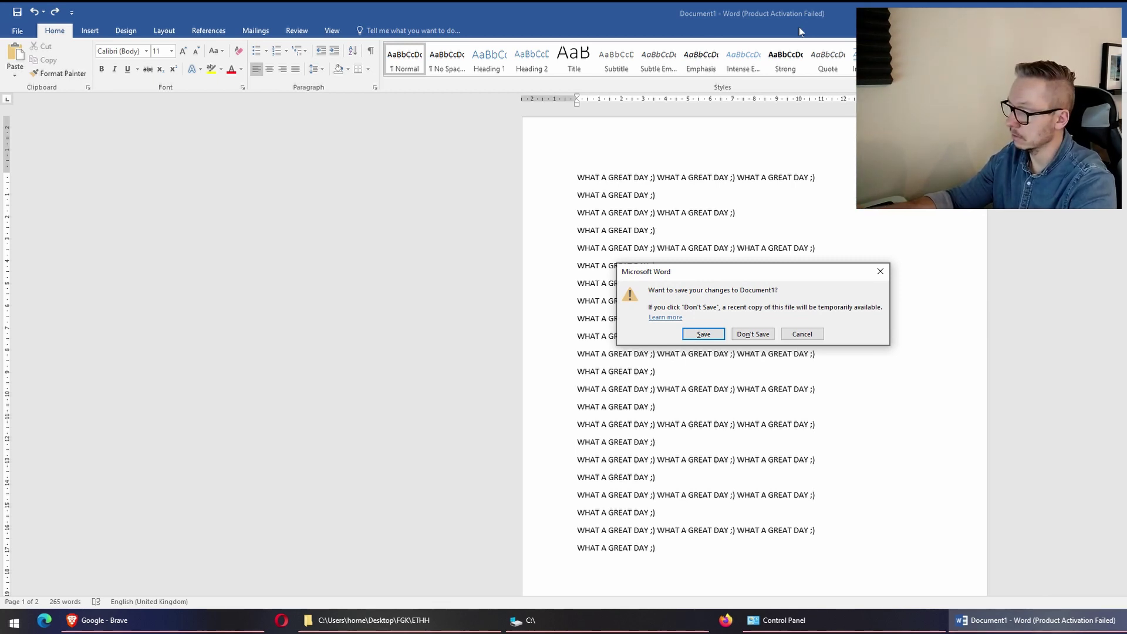
key(Tab)
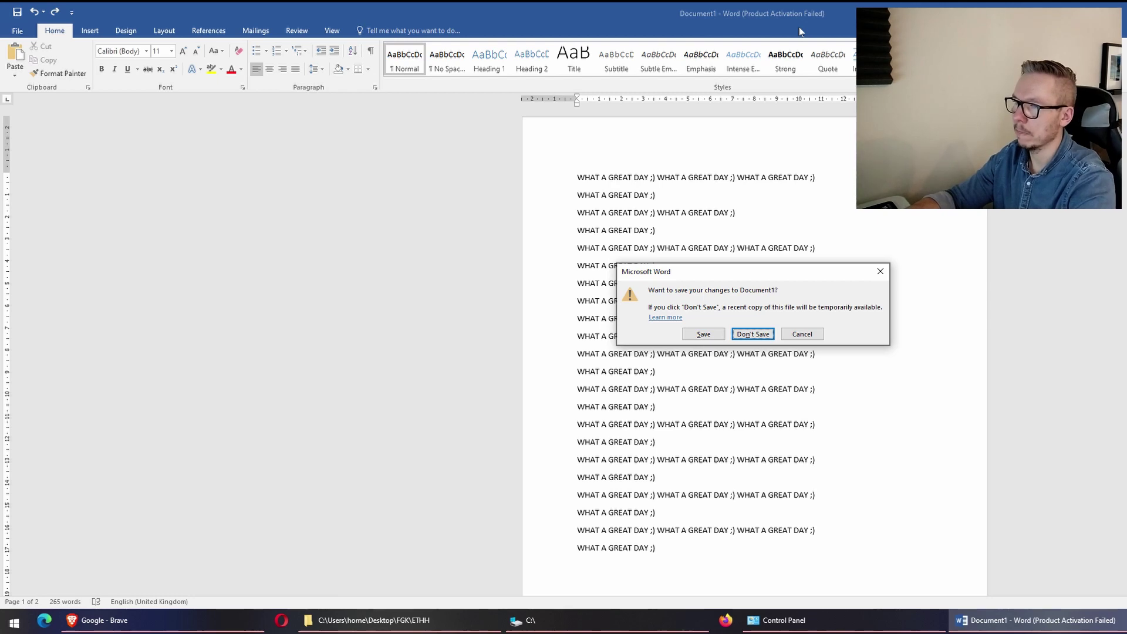
key(Return)
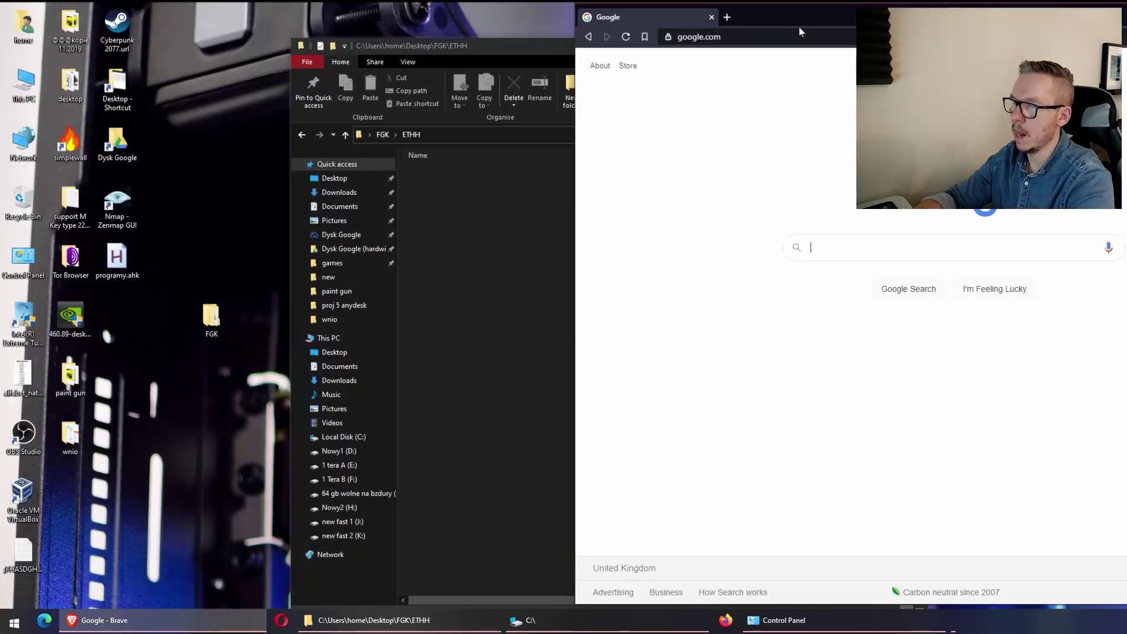
Zoom the Google page in twice and back out, then search Google for 'BBC'
drag(840, 11, 827, 13)
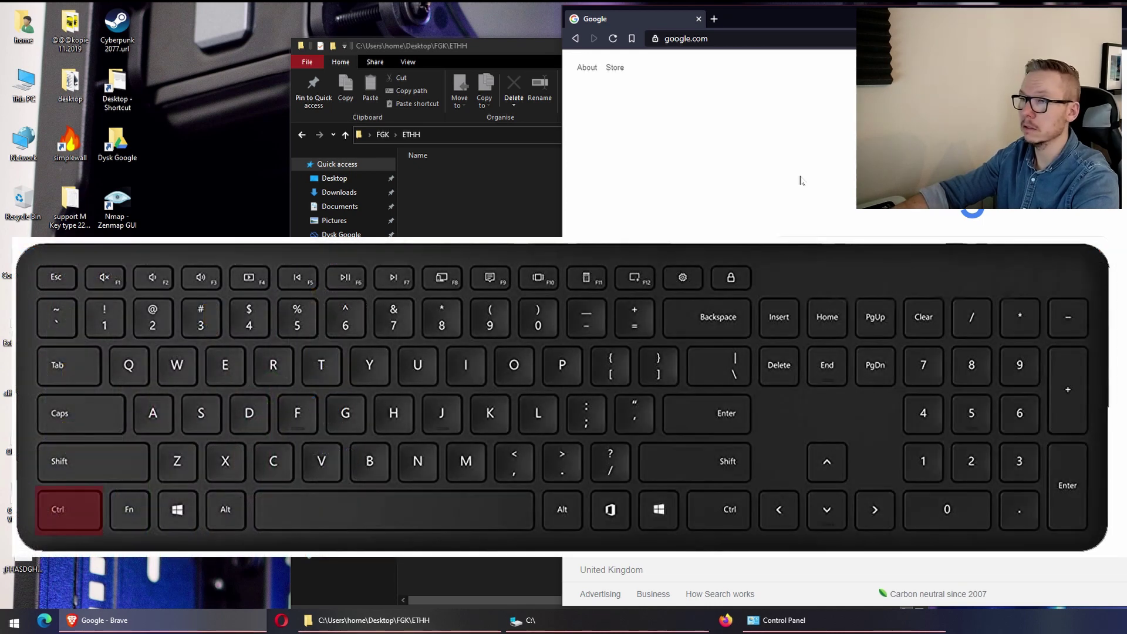
key(ctrl+plus)
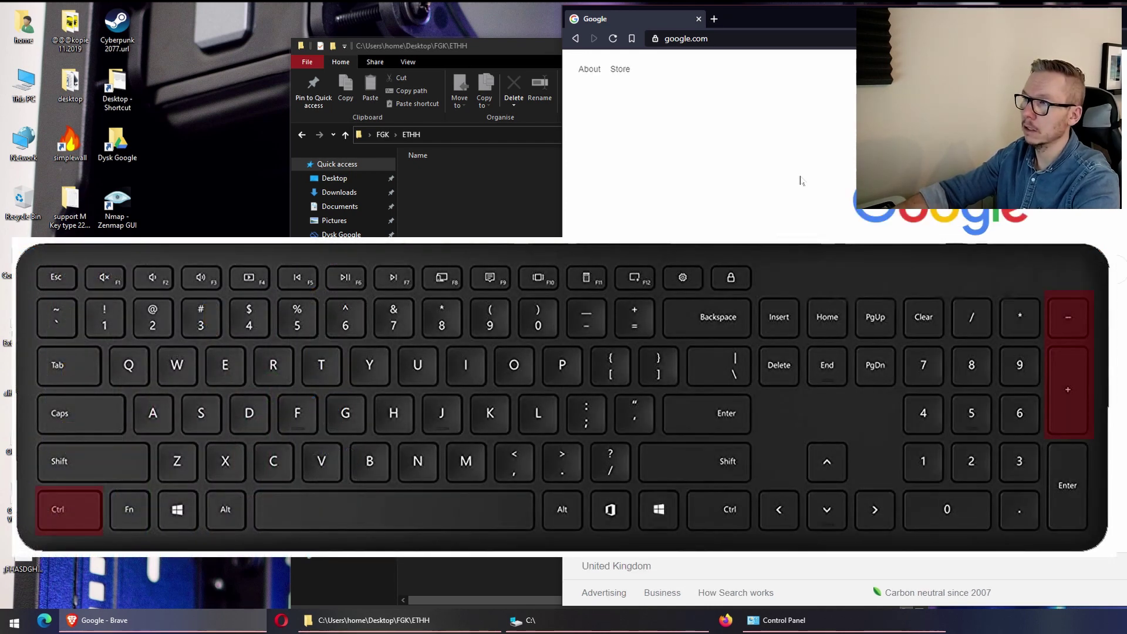
key(ctrl+plus)
key(ctrl+plus)
key(ctrl+plus)
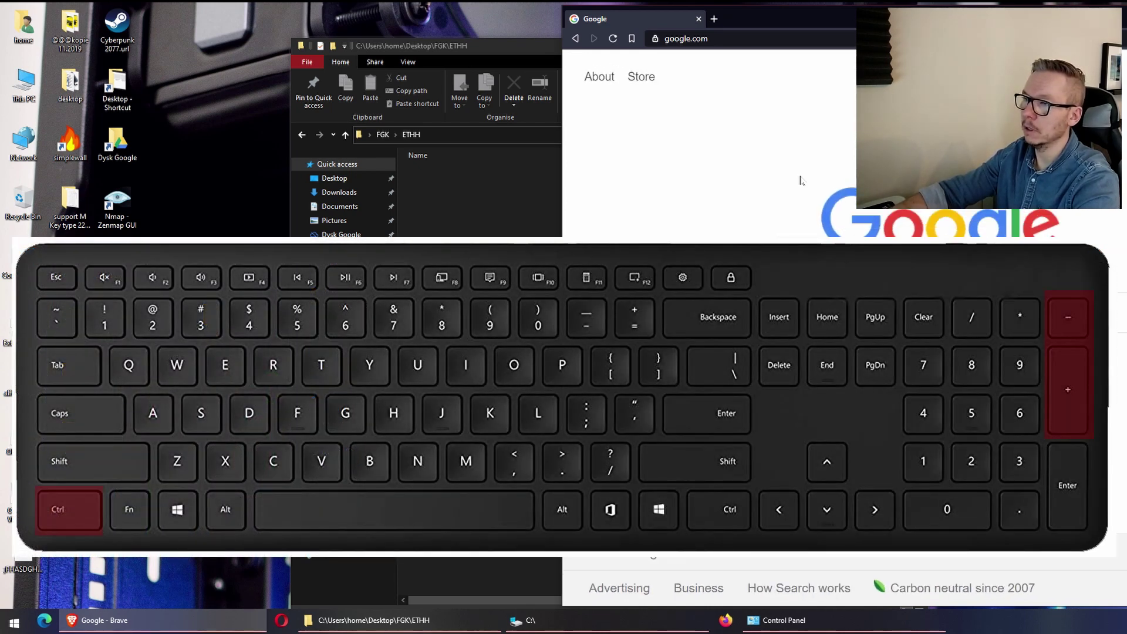
key(ctrl+minus)
key(ctrl+minus)
key(ctrl+minus)
key(ctrl+minus)
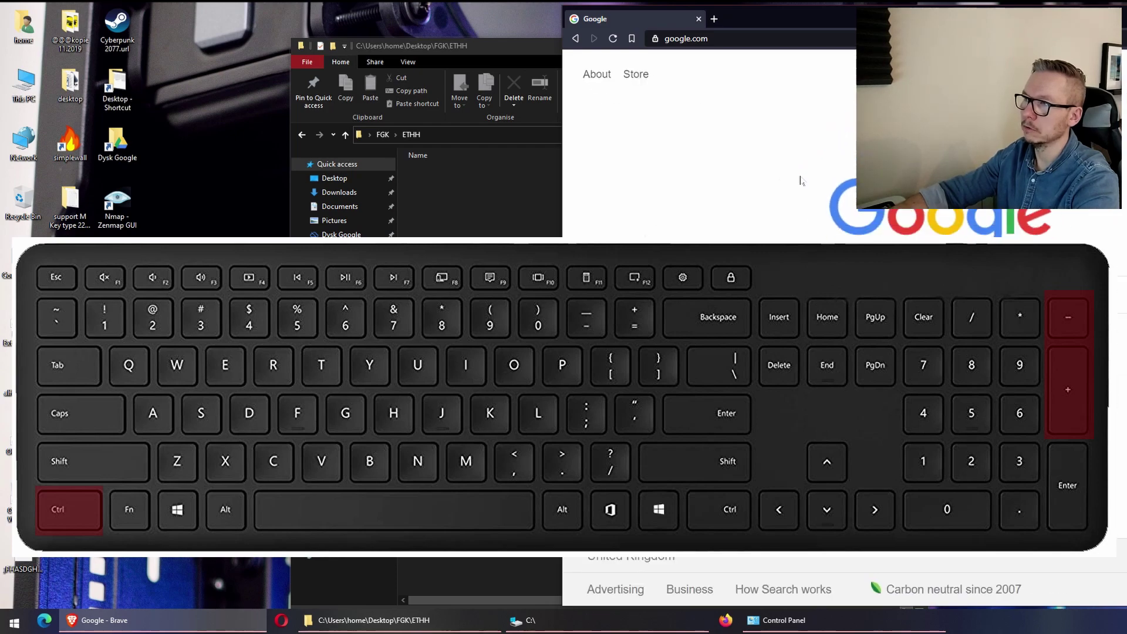
key(ctrl+minus)
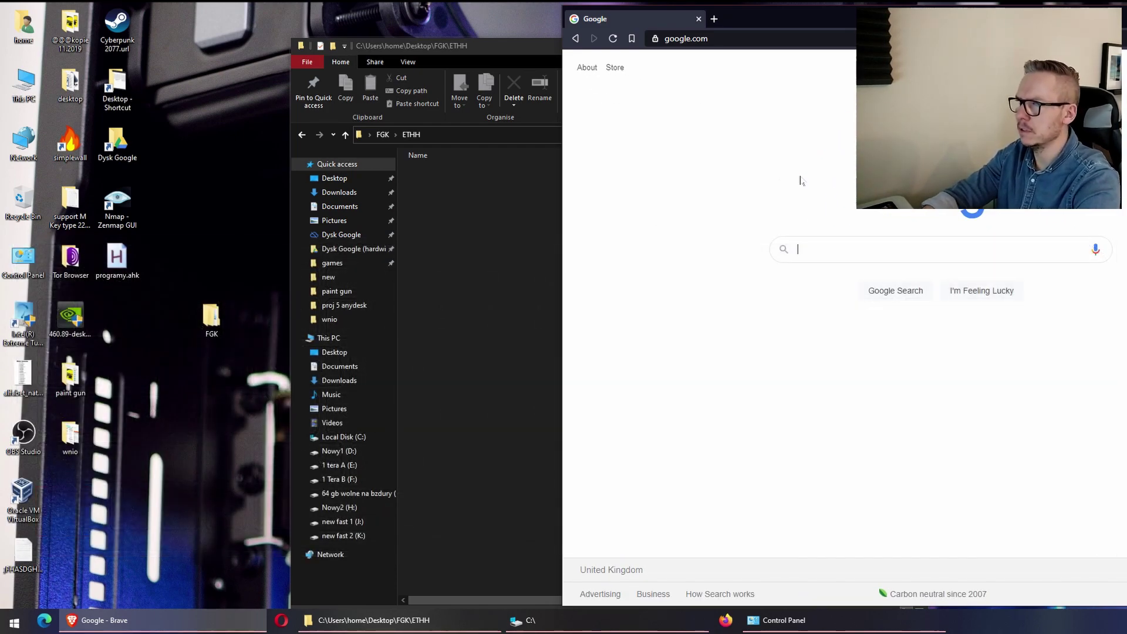
text(BBC)
key(Return)
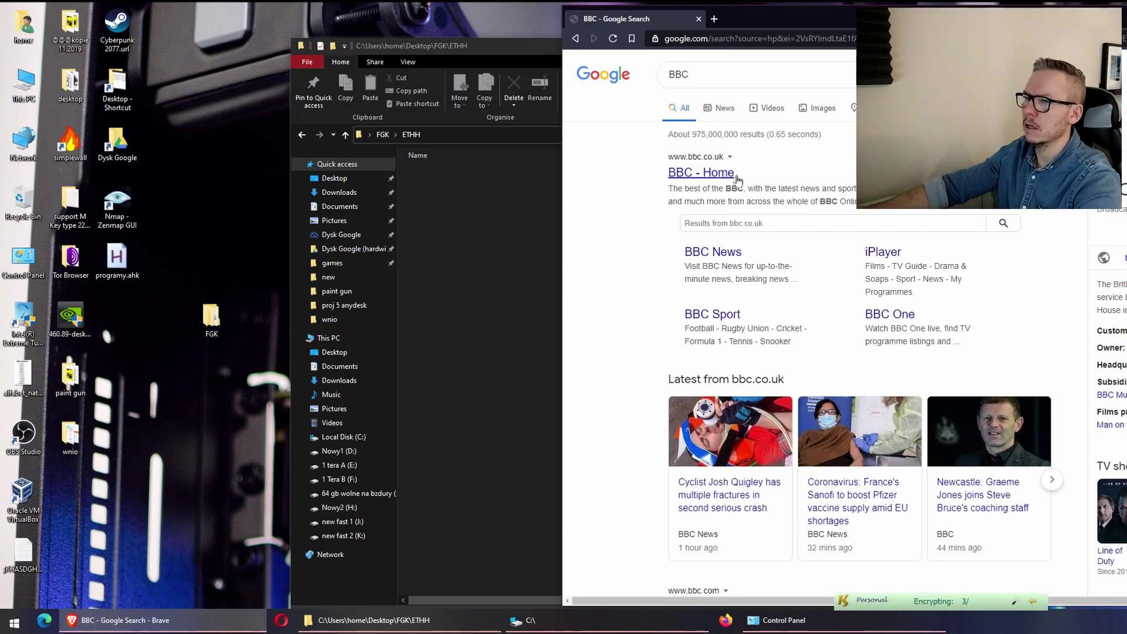
Go to the BBC home page and open the 'Coronavirus: Your tributes to those who have died' article
click(736, 176)
scroll(880, 293, down, 5)
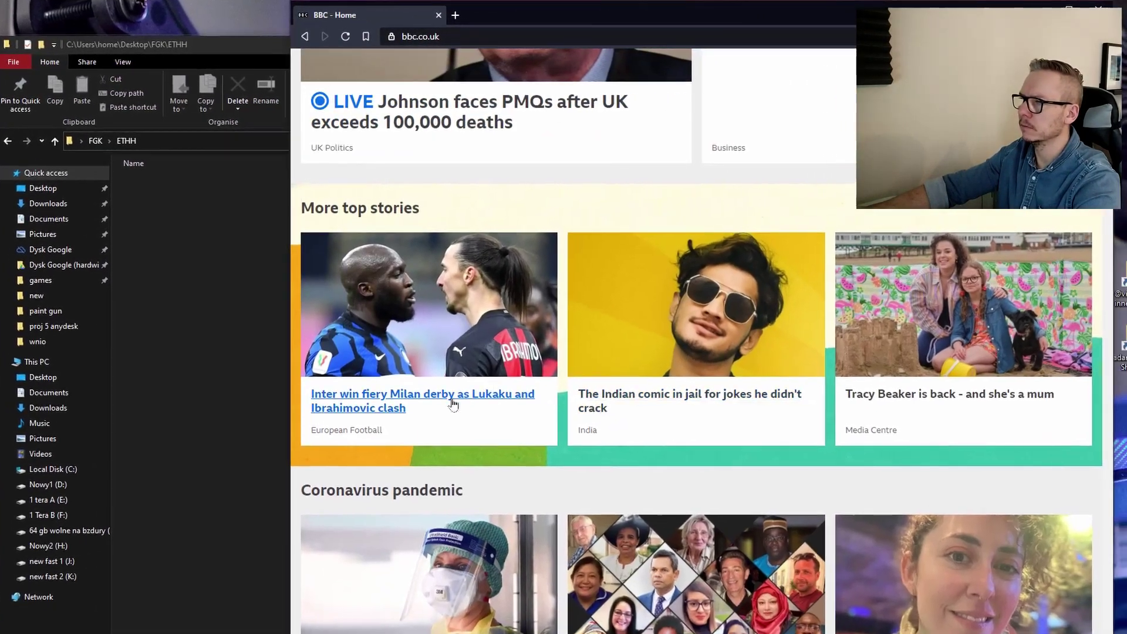
scroll(526, 397, down, 5)
click(700, 425)
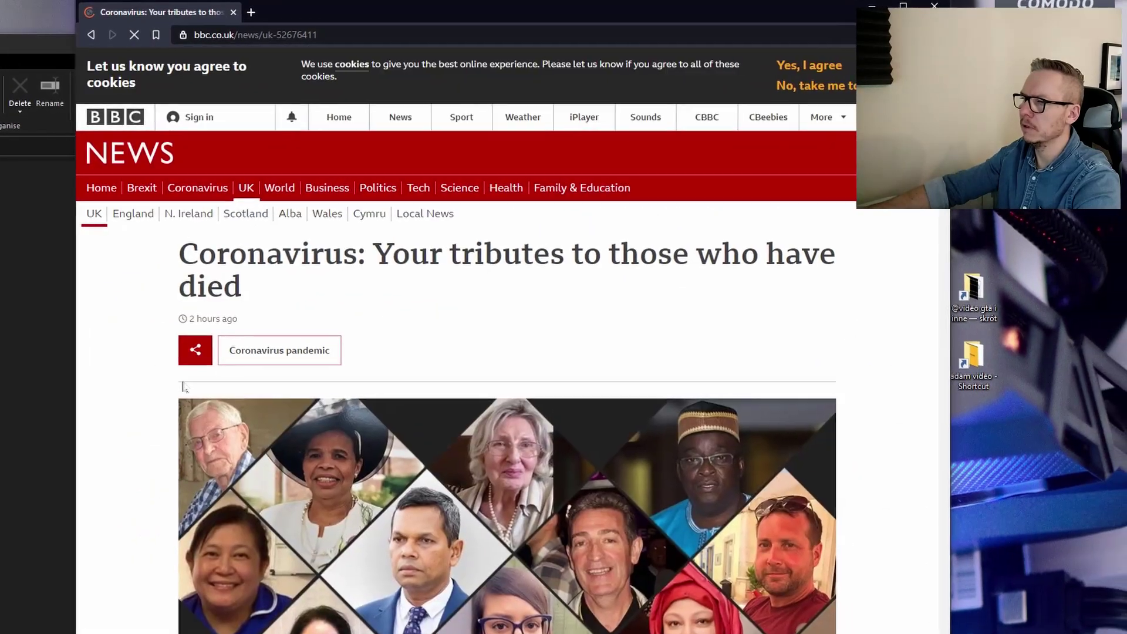
scroll(182, 387, down, 15)
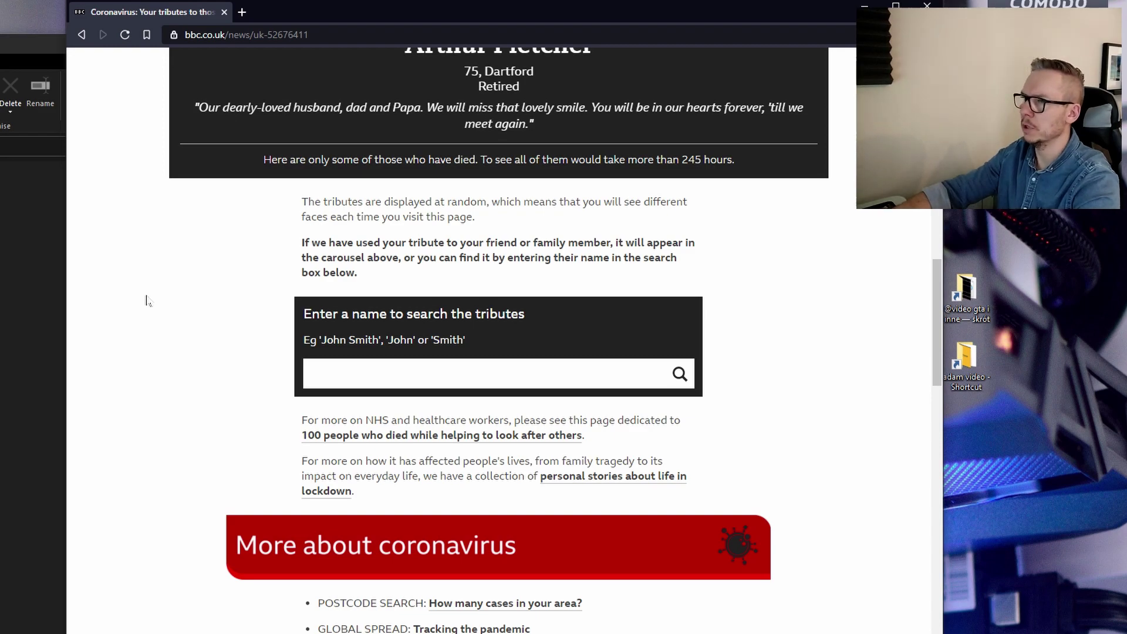
Zoom the article in to 175% and 250%, out to 90%, then back to normal size
key(ctrl+plus)
key(ctrl+plus)
key(ctrl+plus)
key(ctrl+plus)
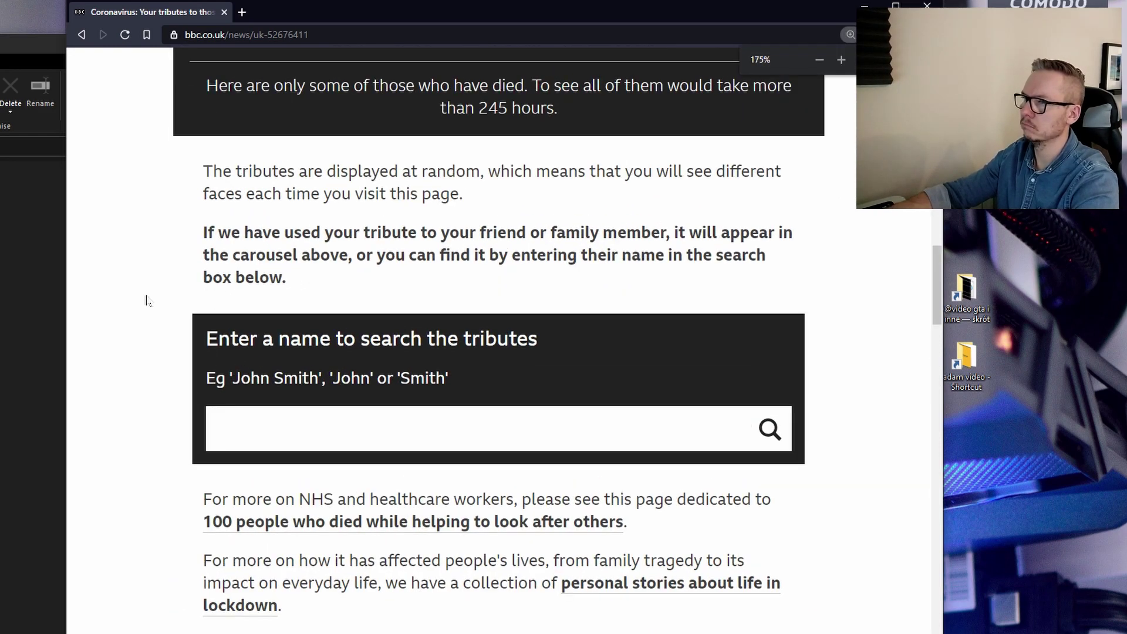
key(ctrl+plus)
key(ctrl+plus)
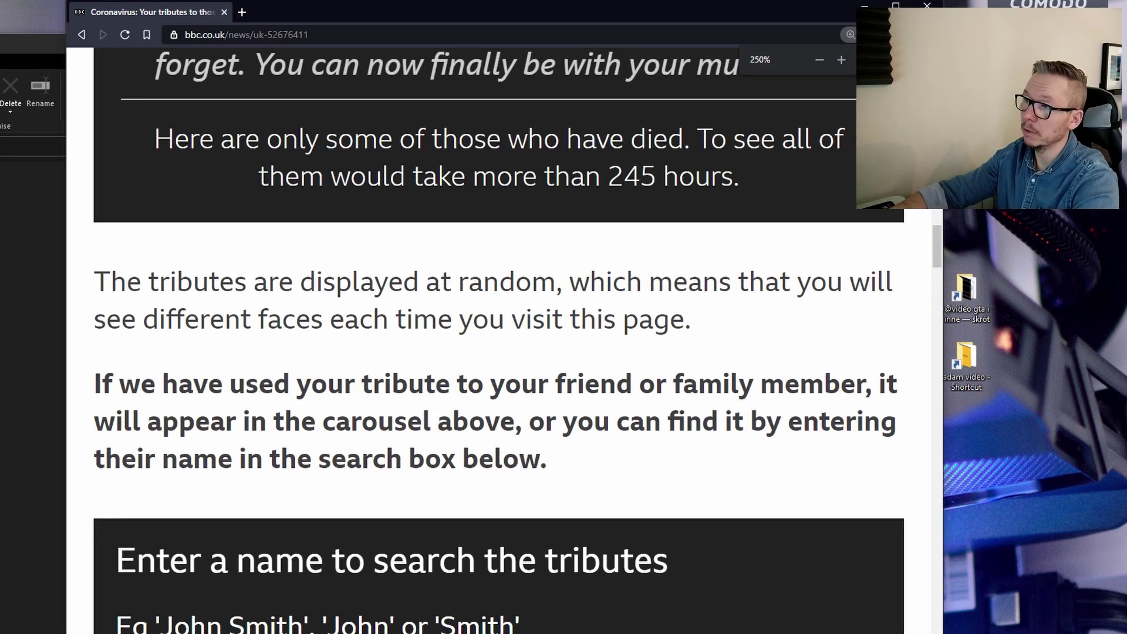
key(ctrl+minus)
key(ctrl+minus)
key(ctrl+minus)
key(ctrl+minus)
key(ctrl+minus)
key(ctrl+minus)
key(ctrl+minus)
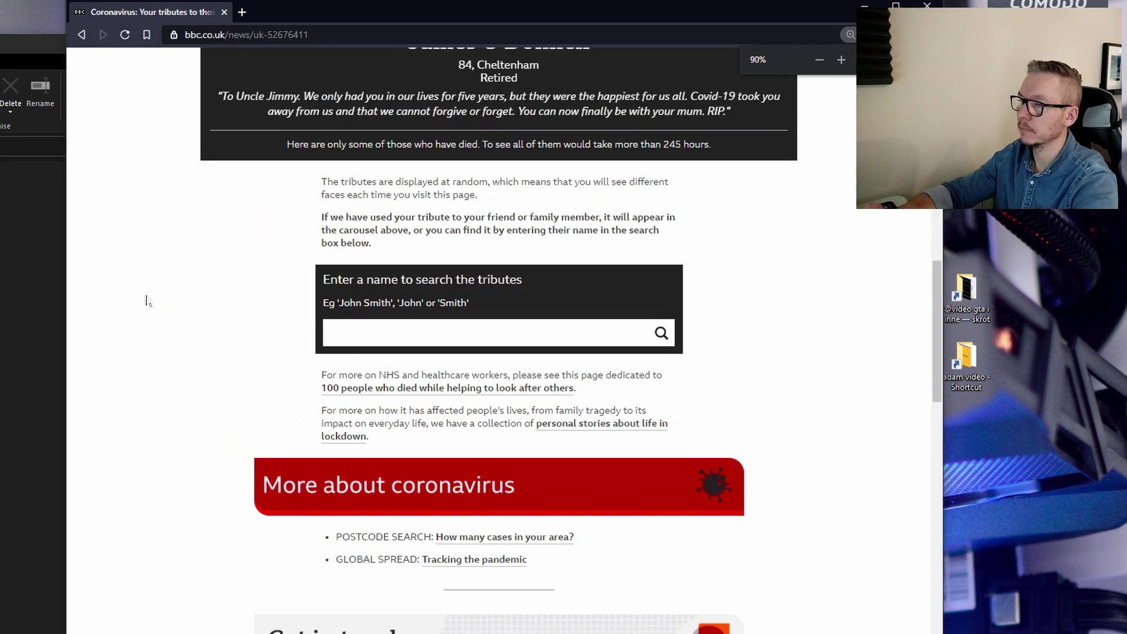
key(ctrl+plus)
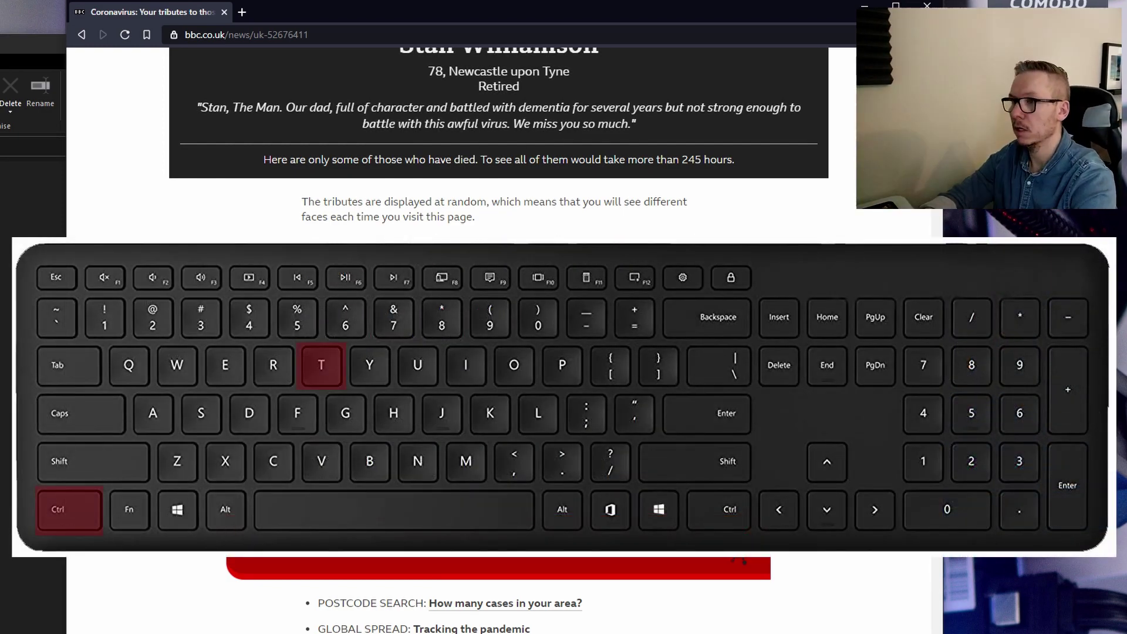
Open a blank tab, then close it to return to the tributes article
key(ctrl+t)
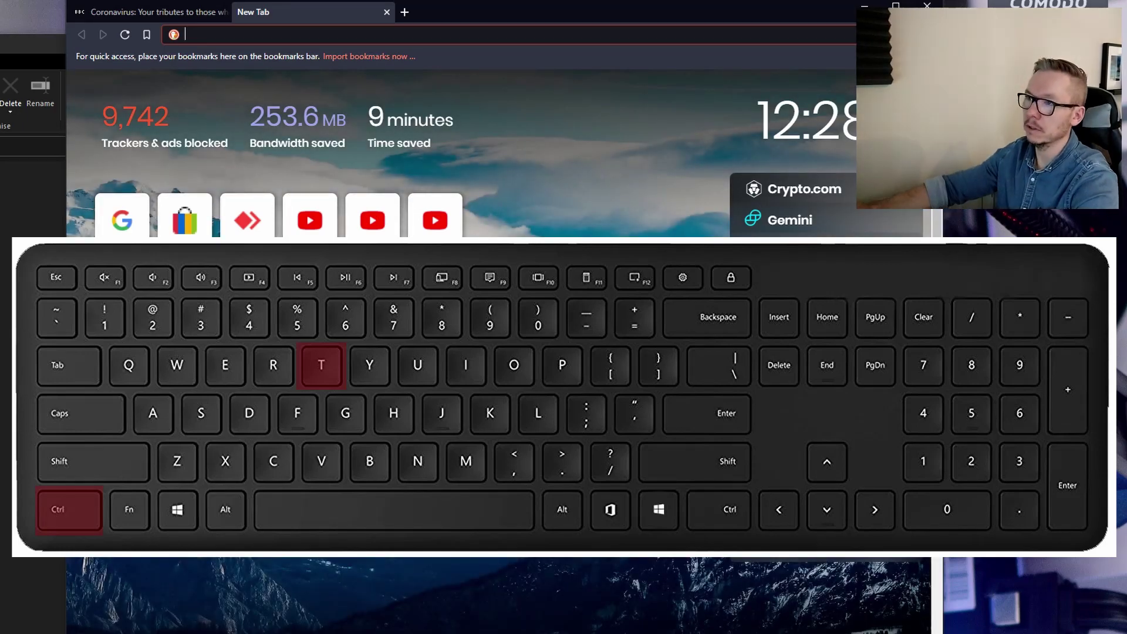
key(ctrl+w)
scroll(509, 422, up, 8)
scroll(508, 423, down, 12)
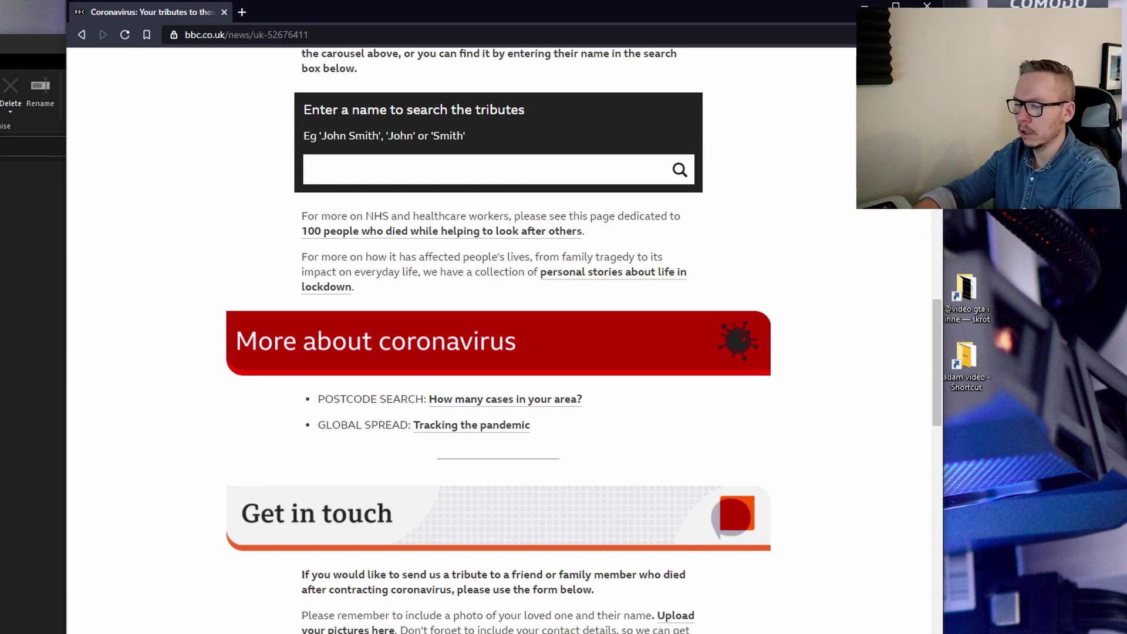
Search for DYSON V7 VACUUM in a new tab
key(ctrl+t)
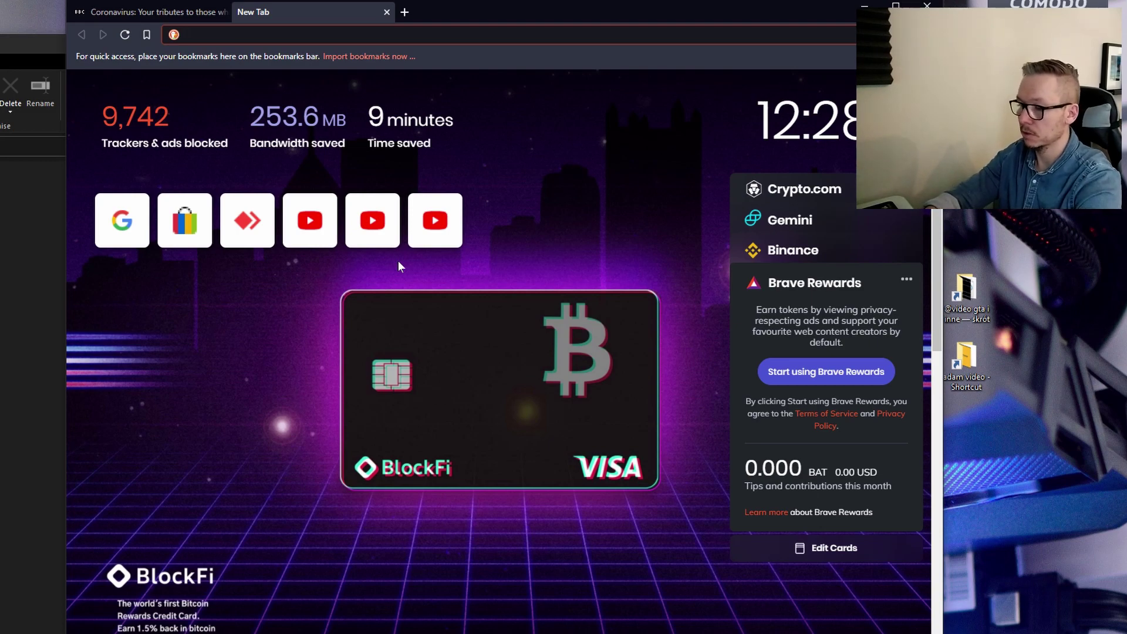
text(DYSON )
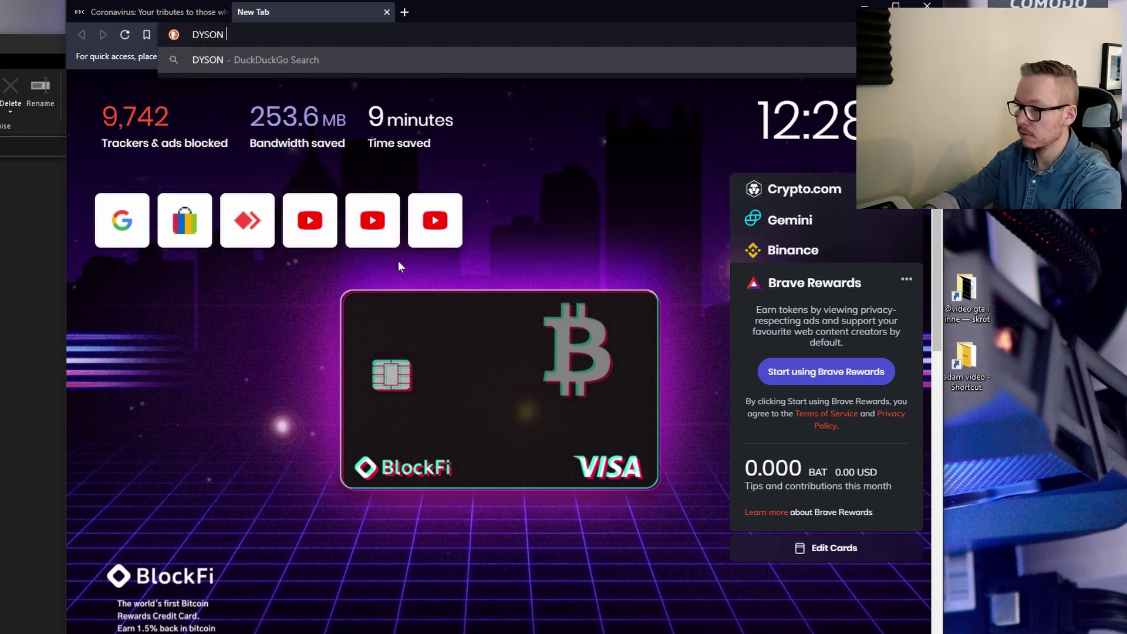
text(V7 VACUU)
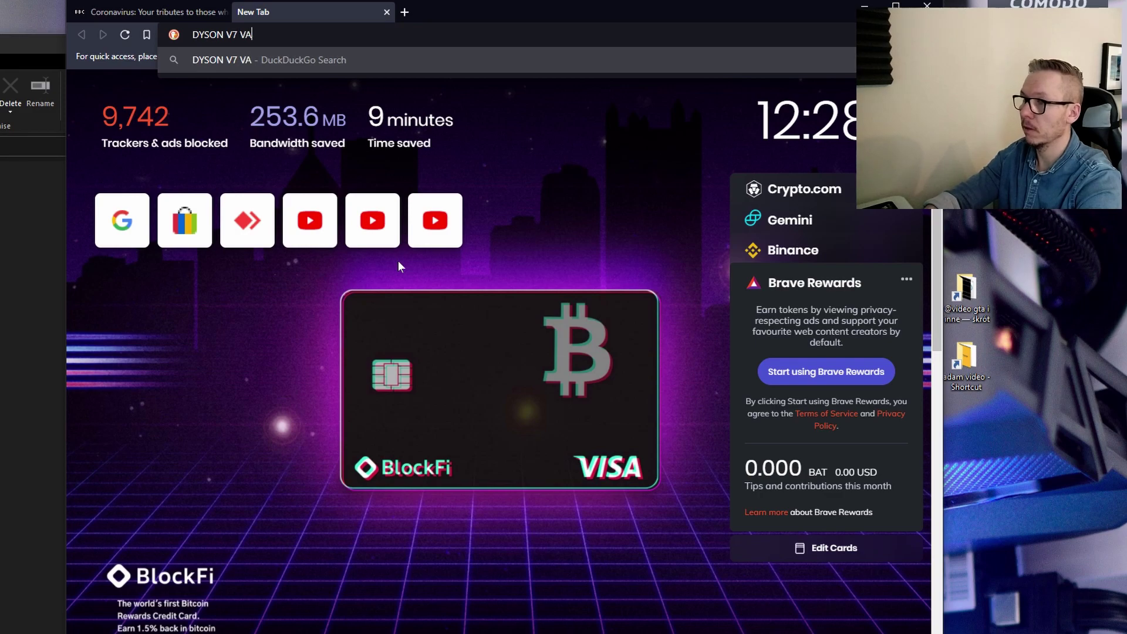
text(M)
key(Return)
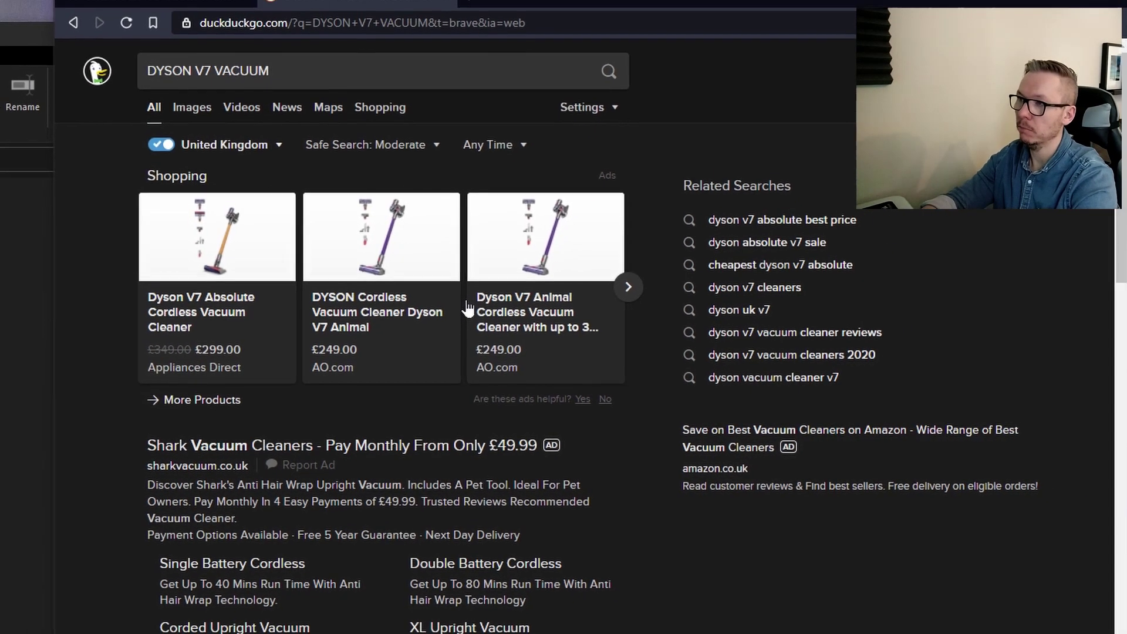
Open a blank tab, then close both it and the DuckDuckGo results tab with Ctrl+W
key(ctrl+t)
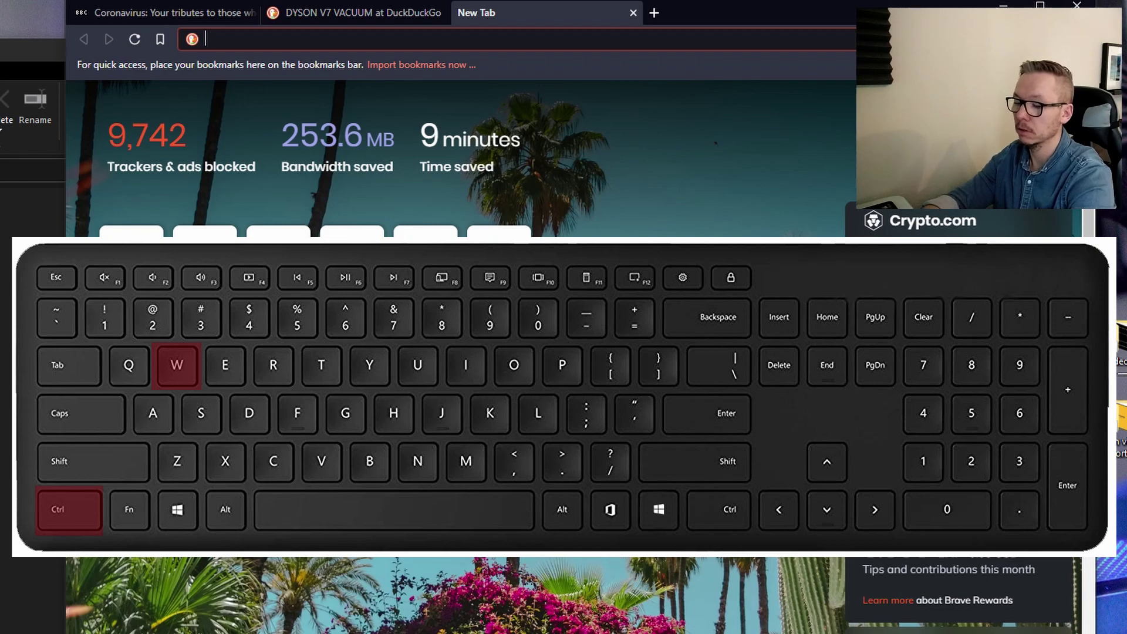
key(ctrl+w)
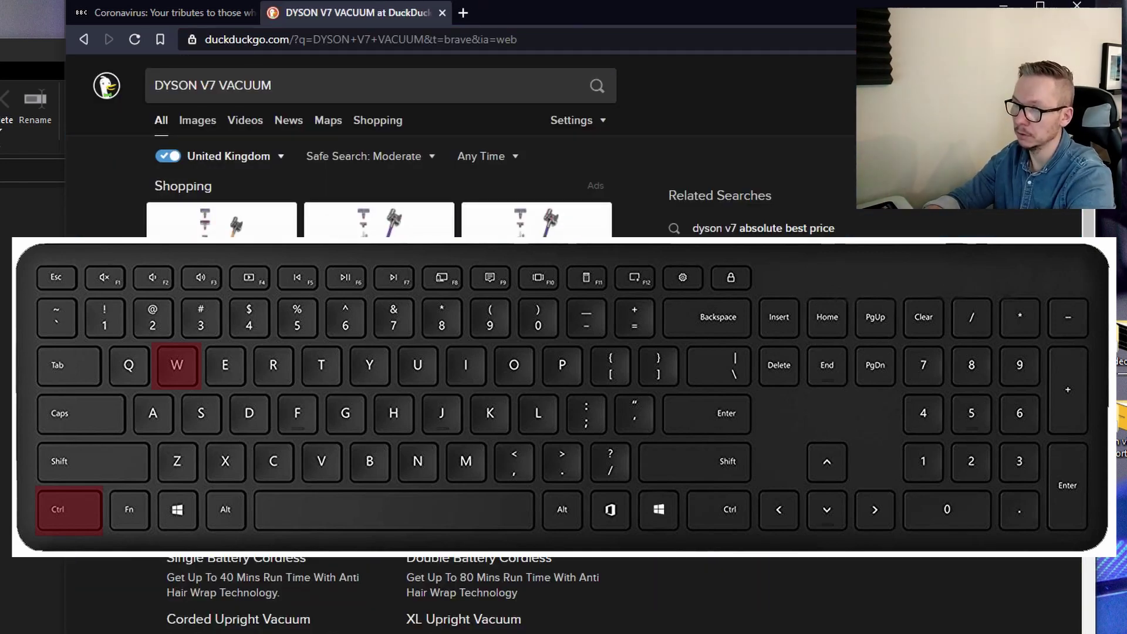
key(ctrl+w)
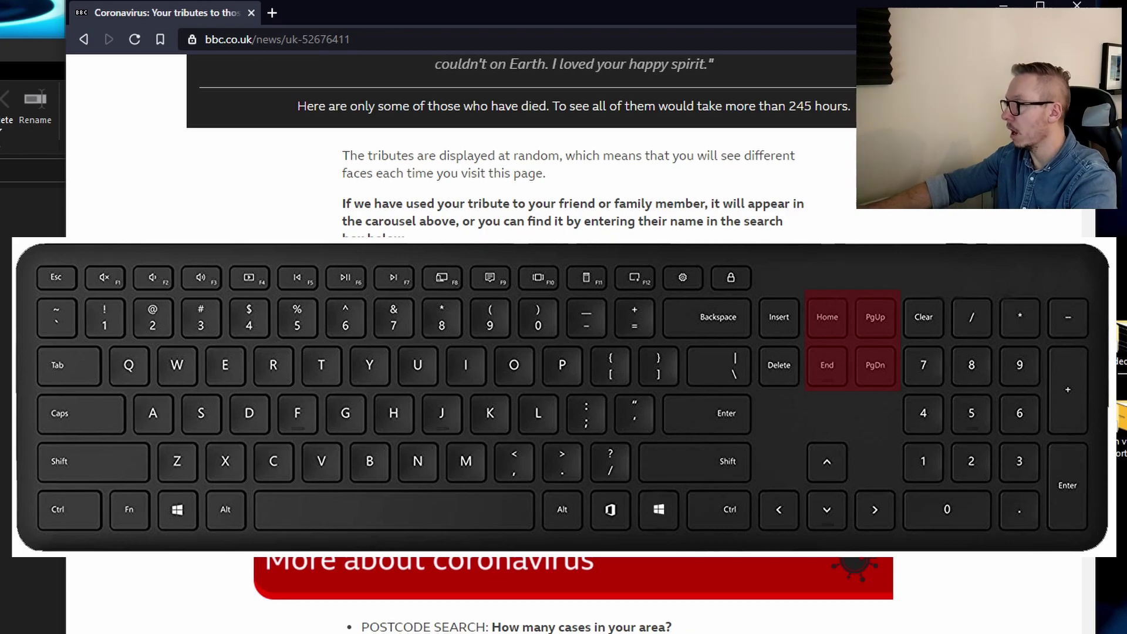
Jump between the top and bottom of the tributes article with Home and End, scrolling through it
key(Home)
key(End)
scroll(937, 450, up, 5)
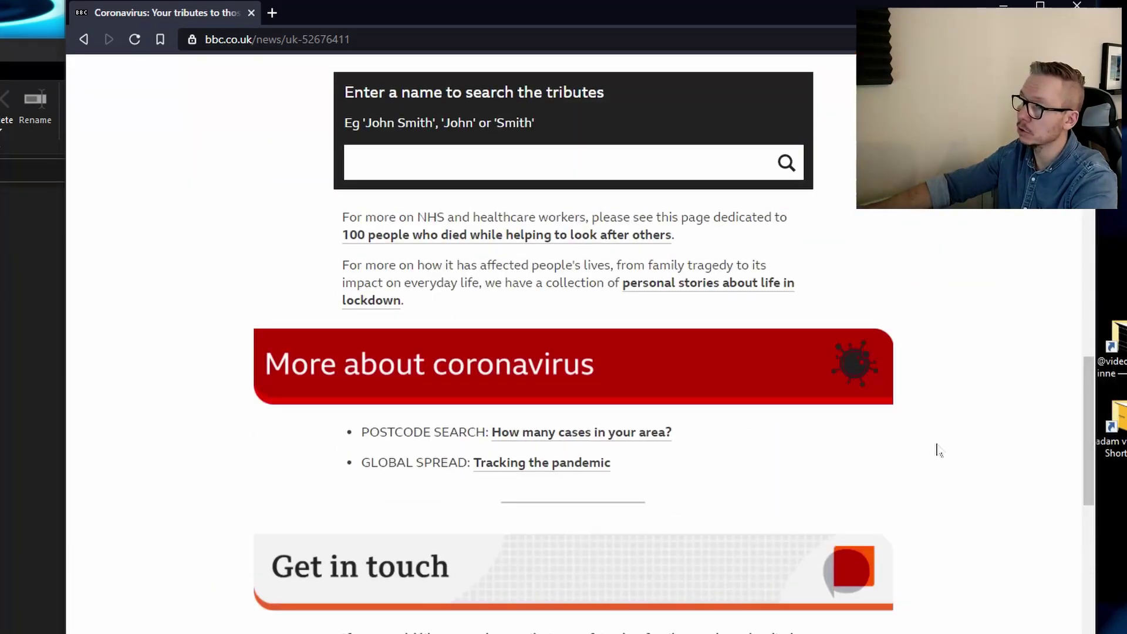
scroll(939, 449, up, 15)
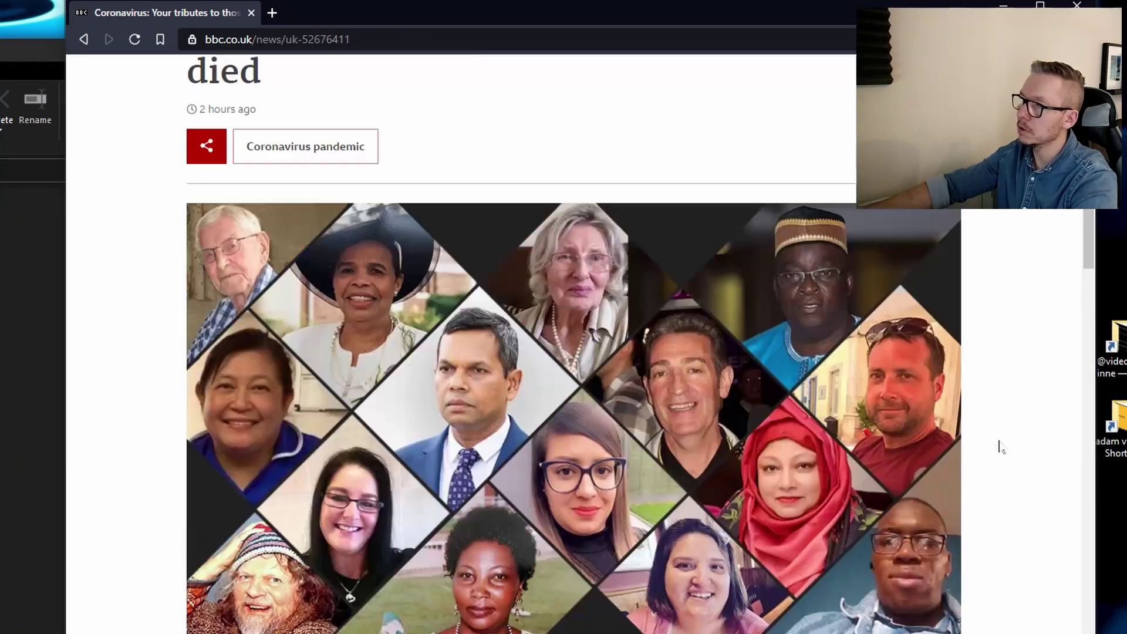
scroll(1002, 447, up, 5)
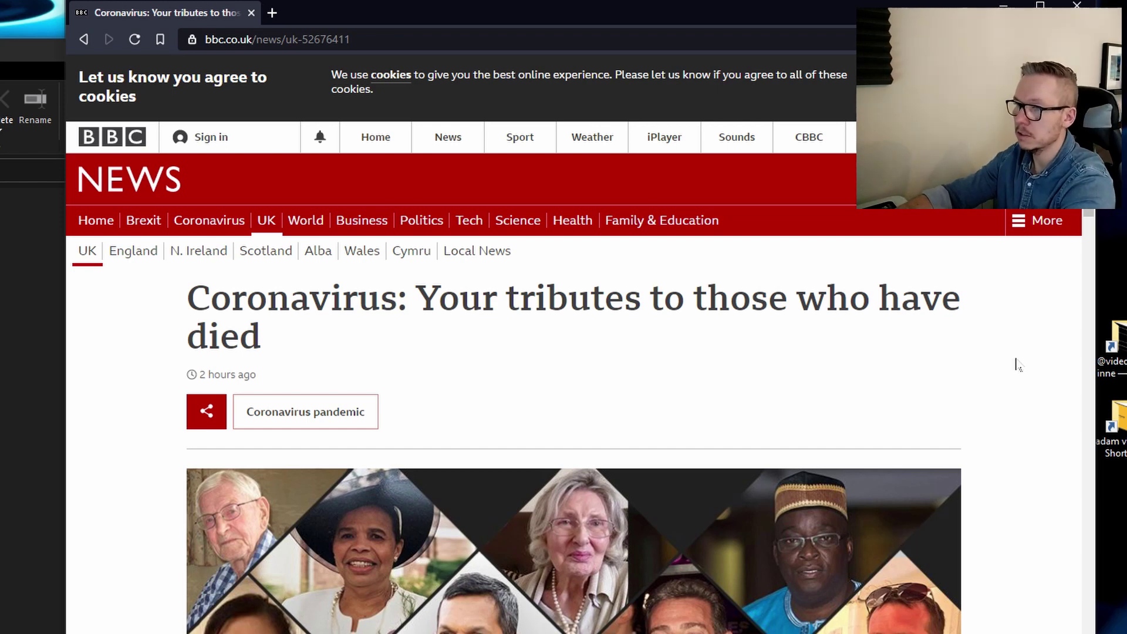
scroll(1018, 365, down, 7)
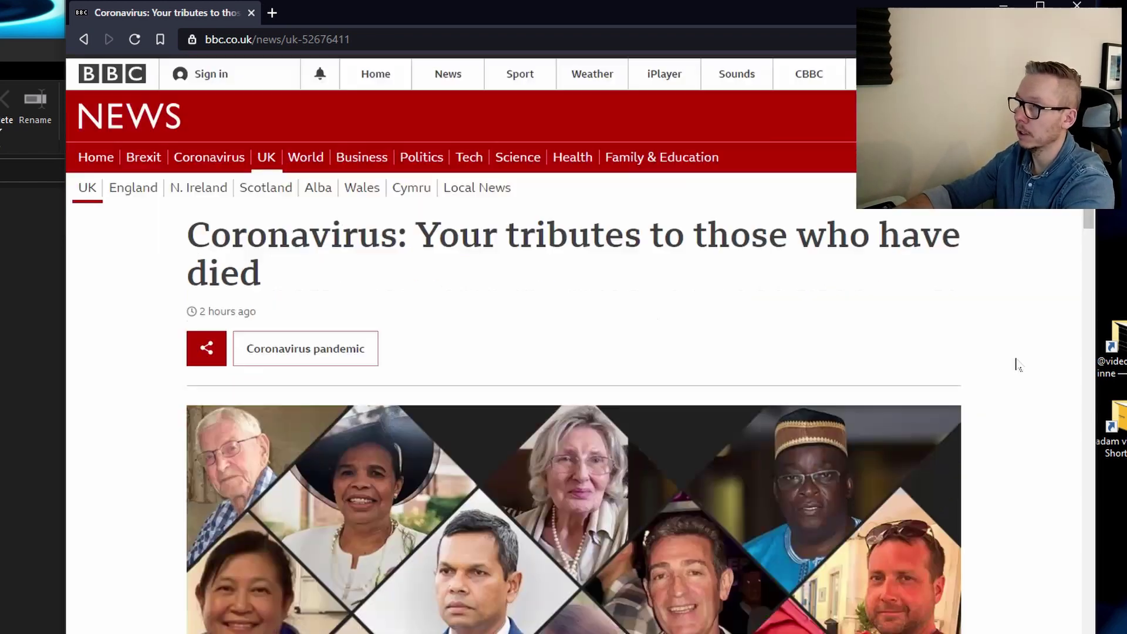
scroll(1017, 365, down, 8)
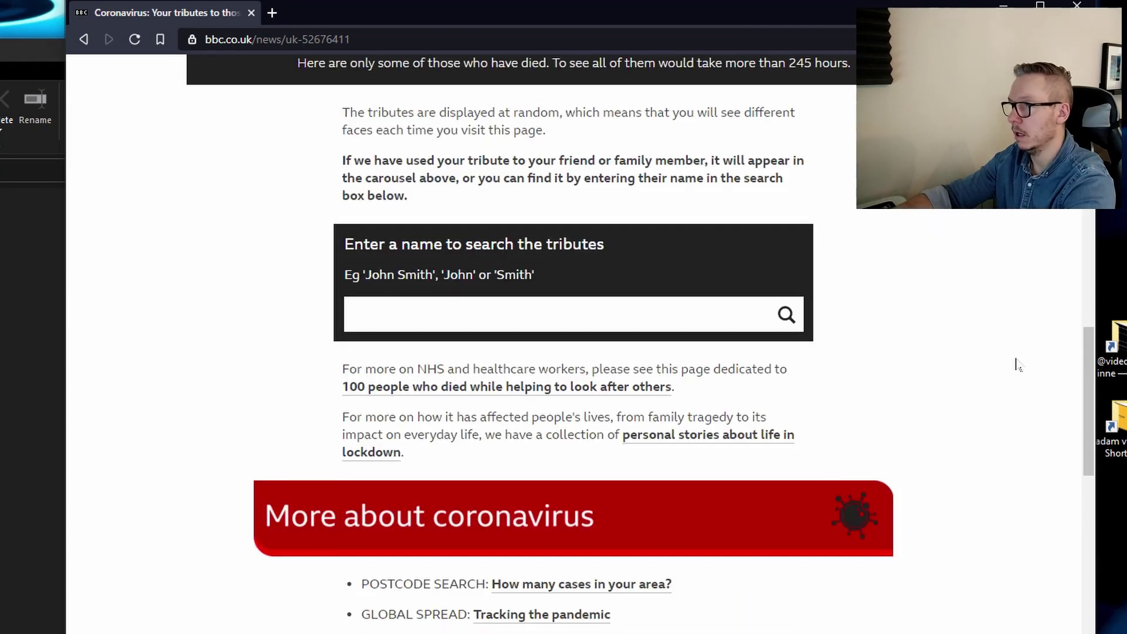
scroll(1017, 365, down, 15)
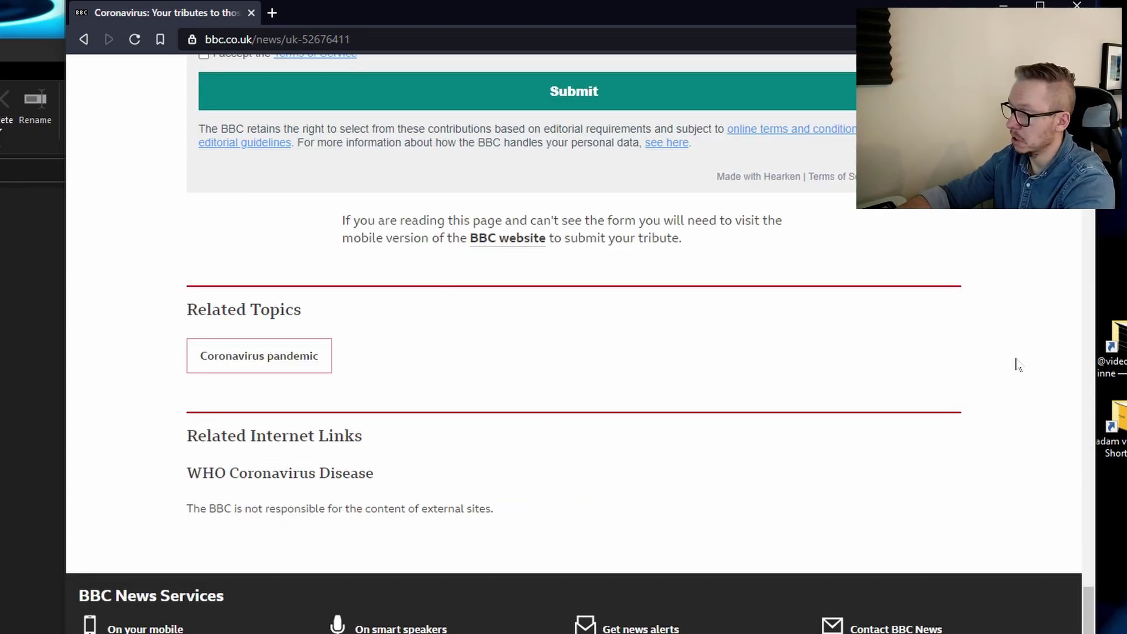
Jump to the bottom again, then return to the article's headline with Home
key(Home)
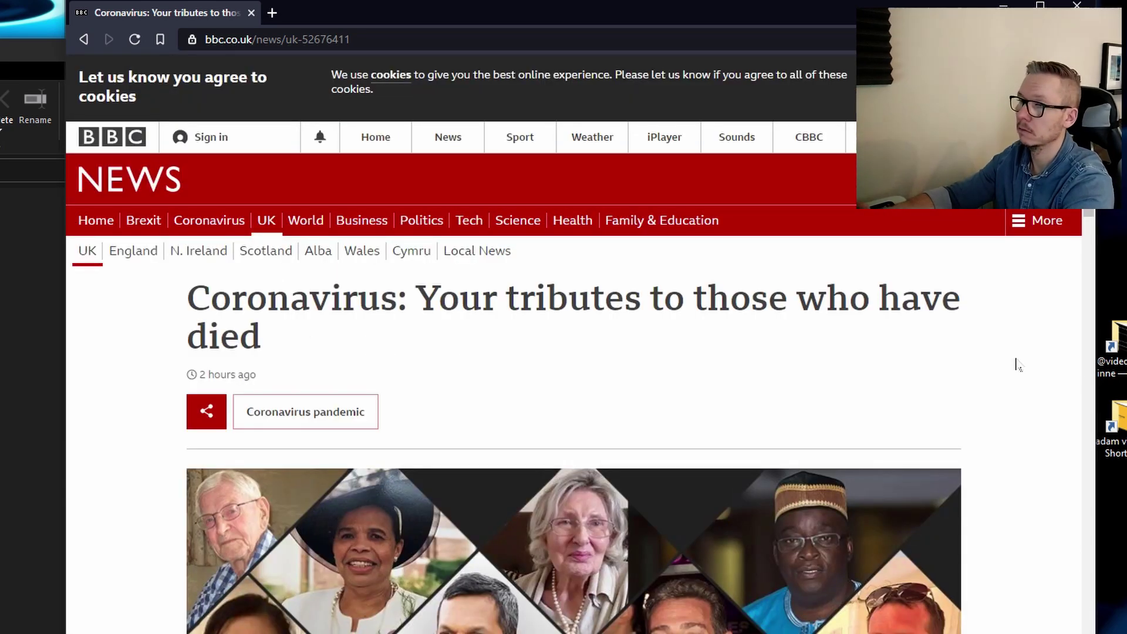
key(End)
scroll(1017, 365, up, 5)
scroll(1017, 365, up, 10)
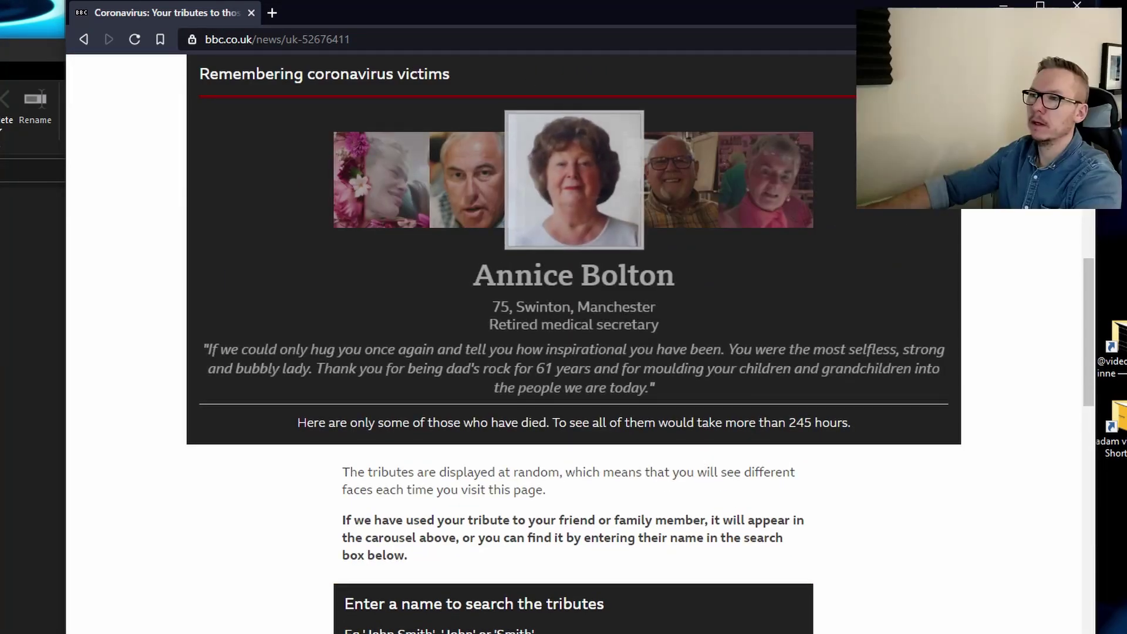
key(Home)
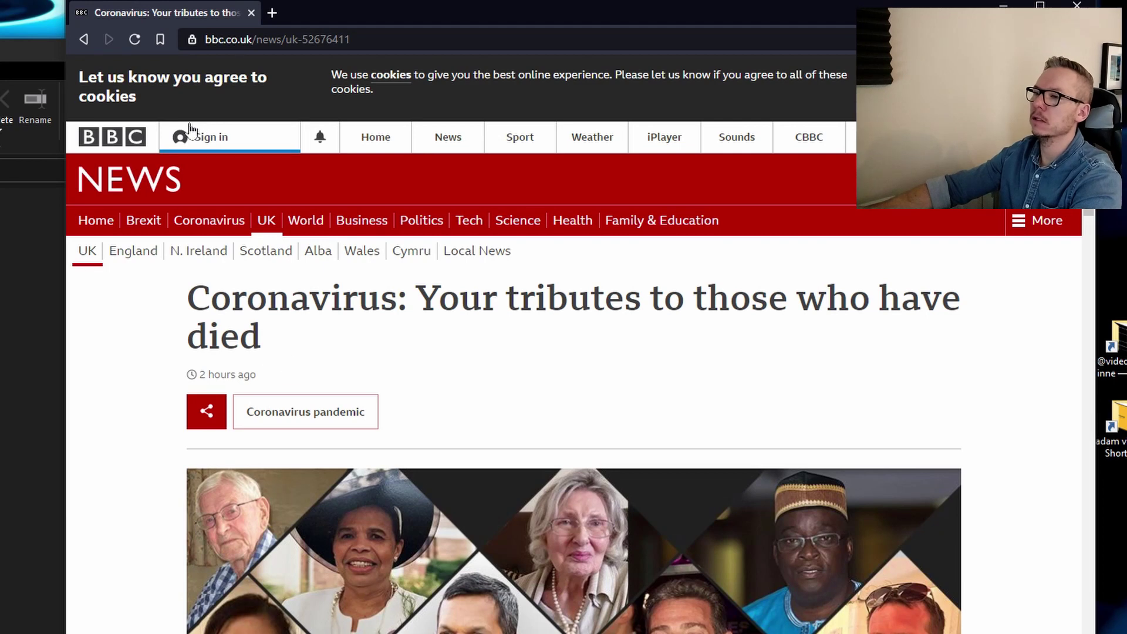
From the BBC home page, open and scroll the story about losing financial support
click(123, 151)
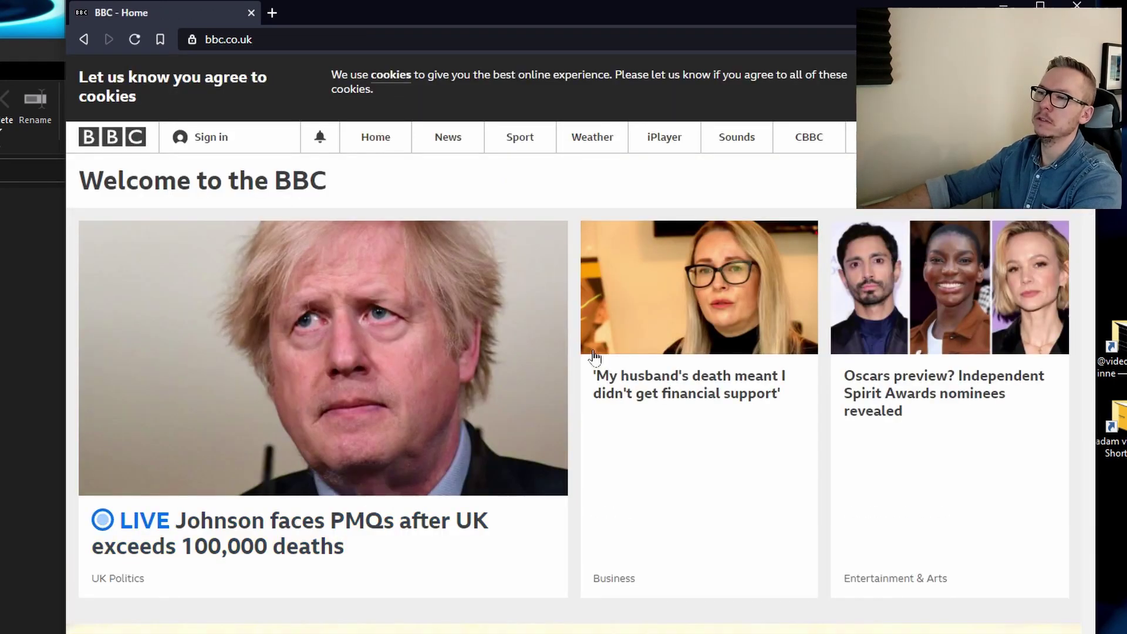
click(733, 275)
scroll(660, 399, down, 5)
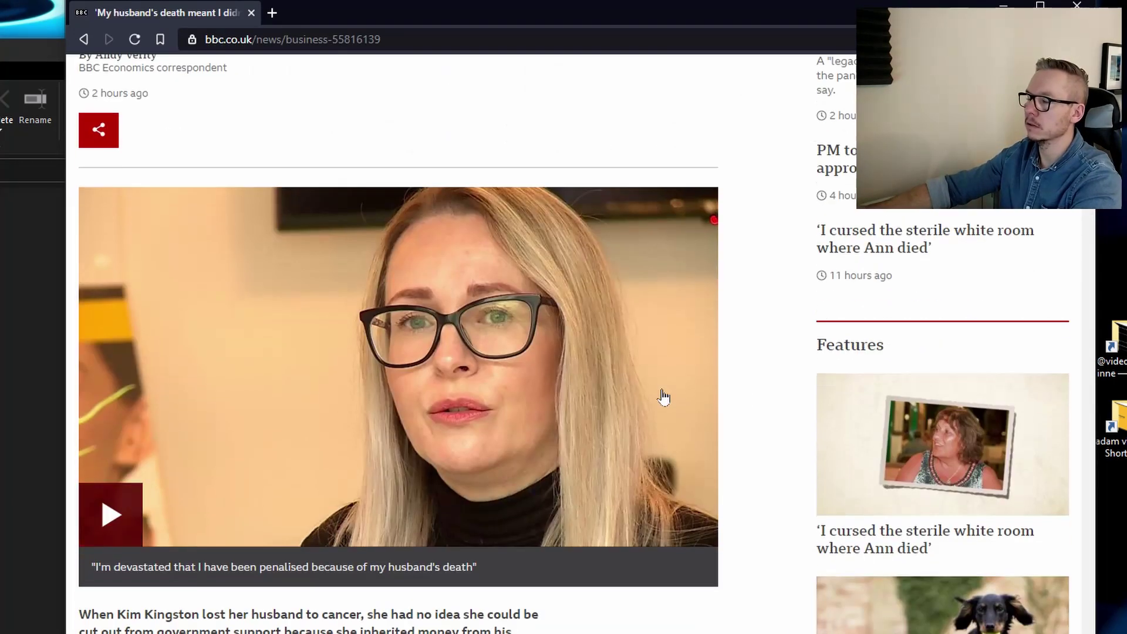
scroll(432, 373, down, 4)
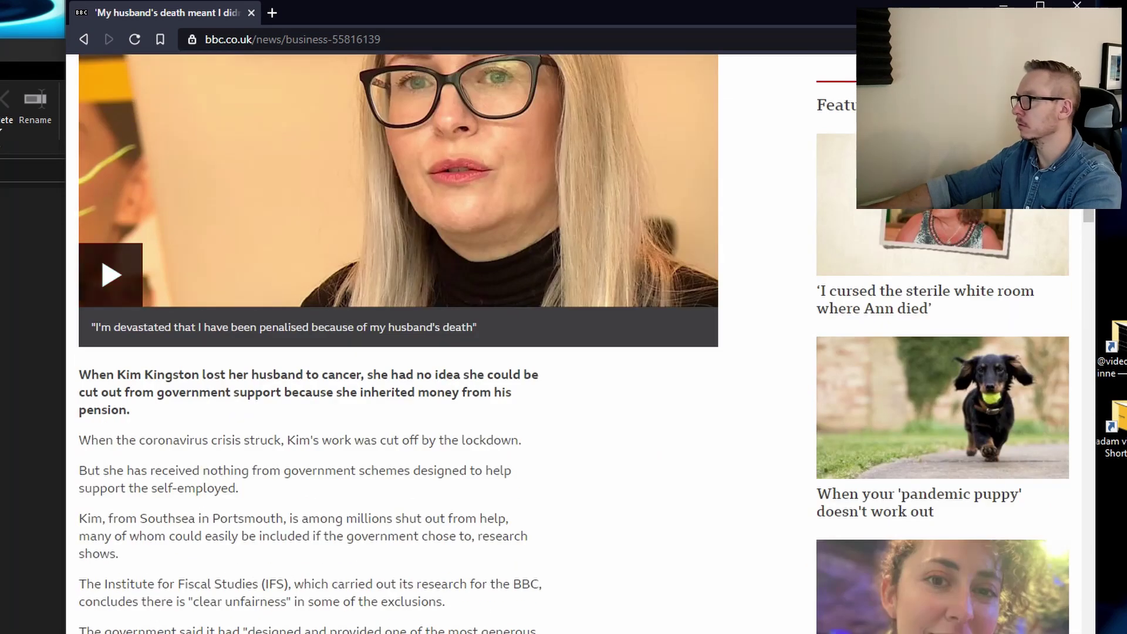
Read the pandemic puppy article, go back to the business story, then forward again
click(923, 420)
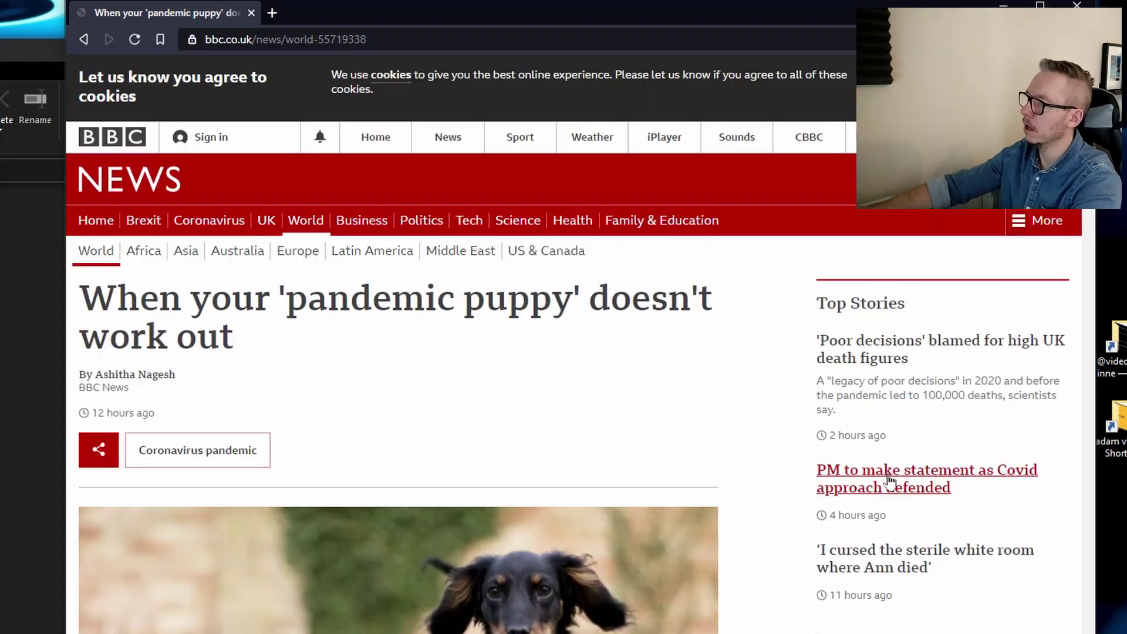
scroll(733, 510, down, 3)
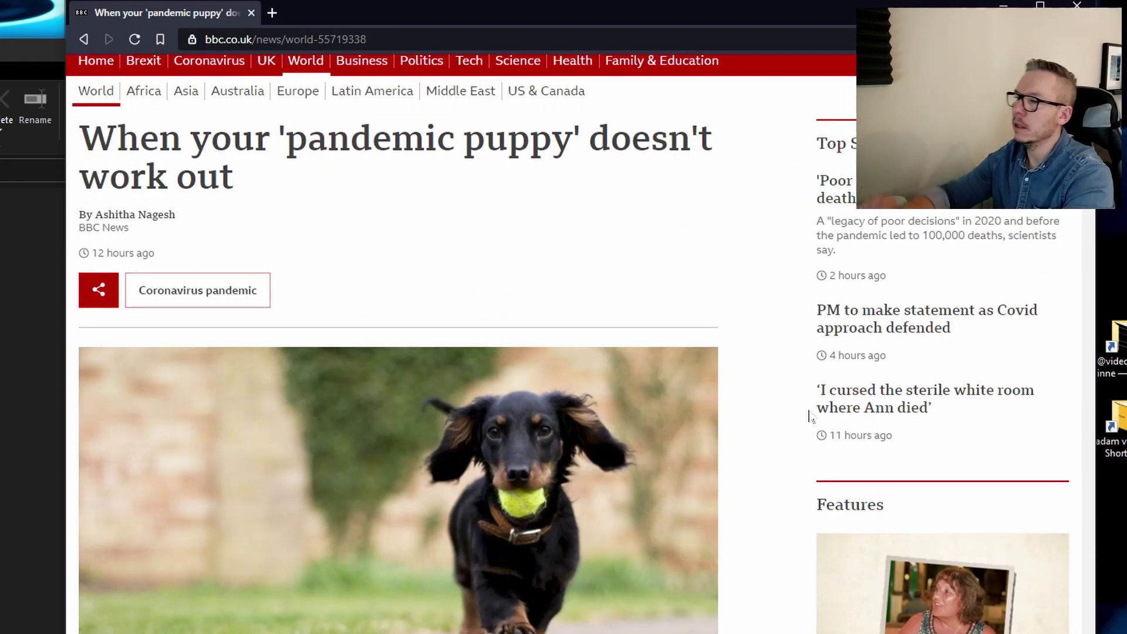
scroll(809, 416, down, 10)
scroll(809, 416, up, 8)
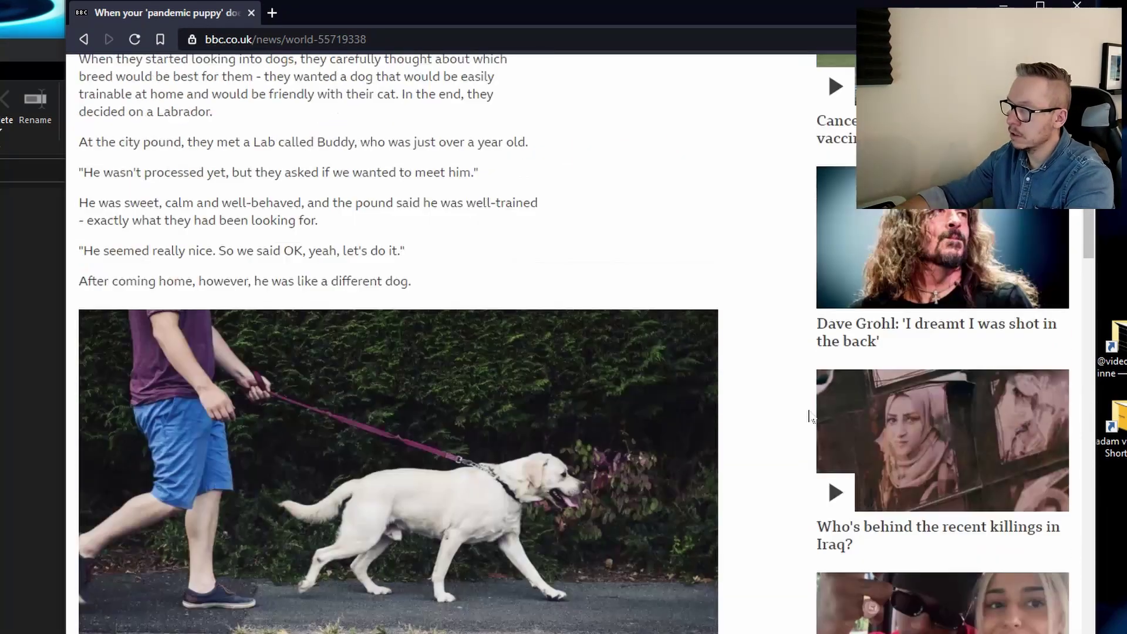
scroll(809, 416, down, 8)
scroll(809, 416, up, 10)
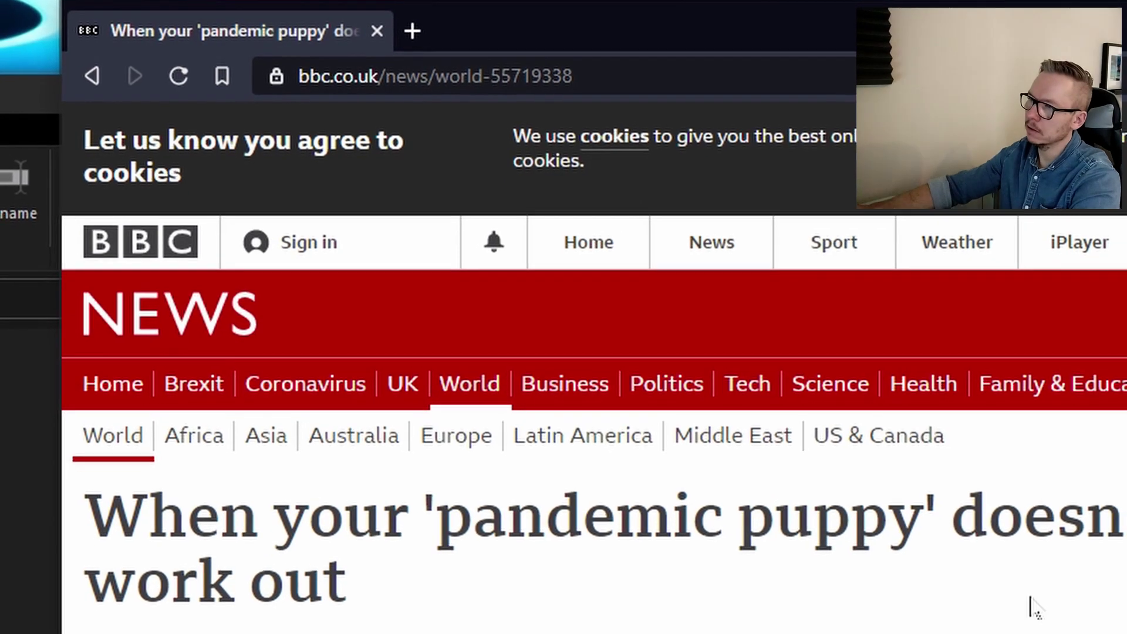
click(93, 77)
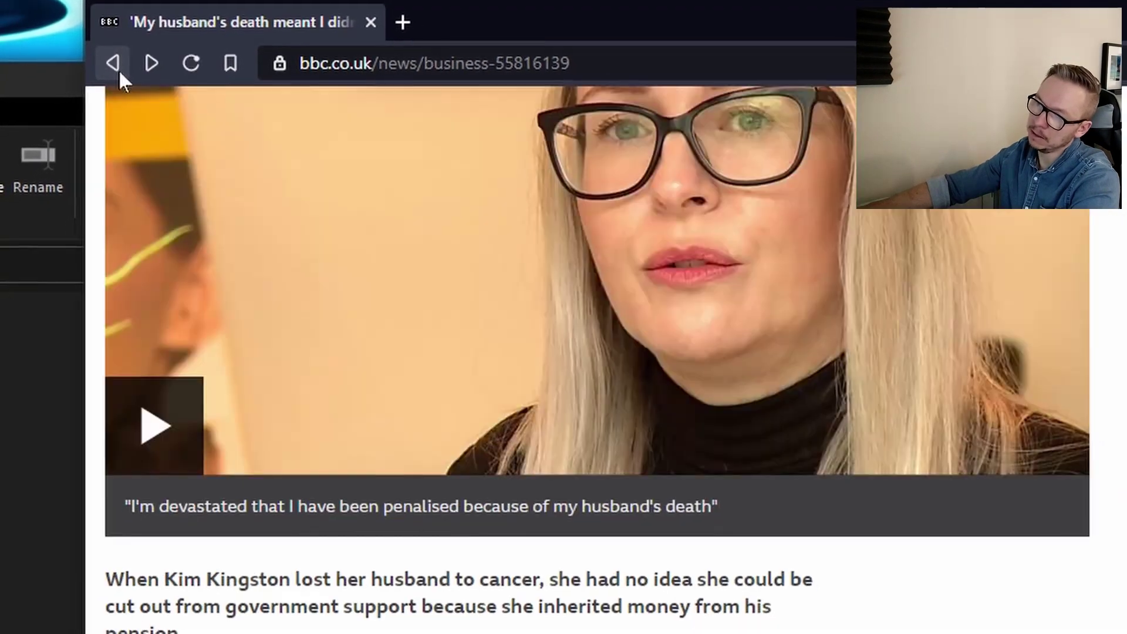
click(152, 63)
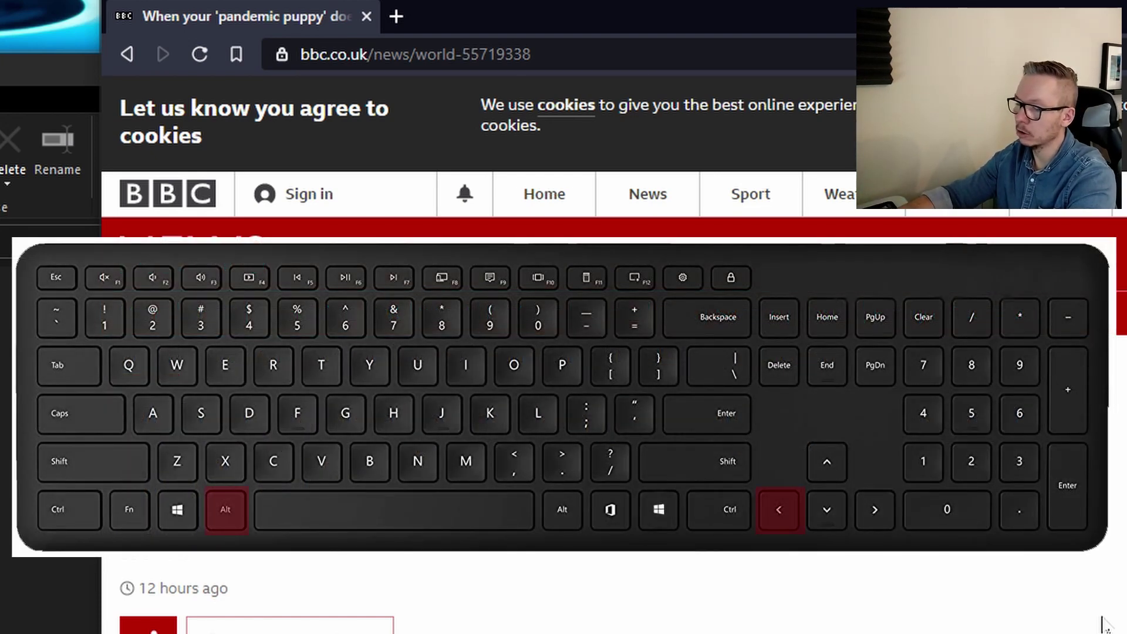
key(alt+Left)
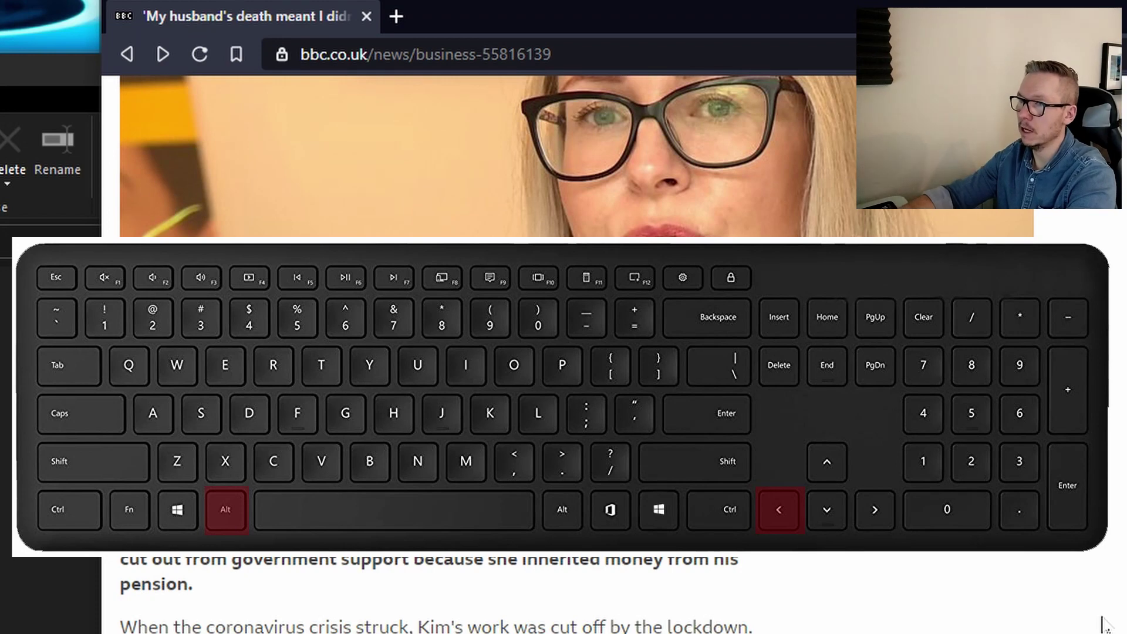
key(alt+Left)
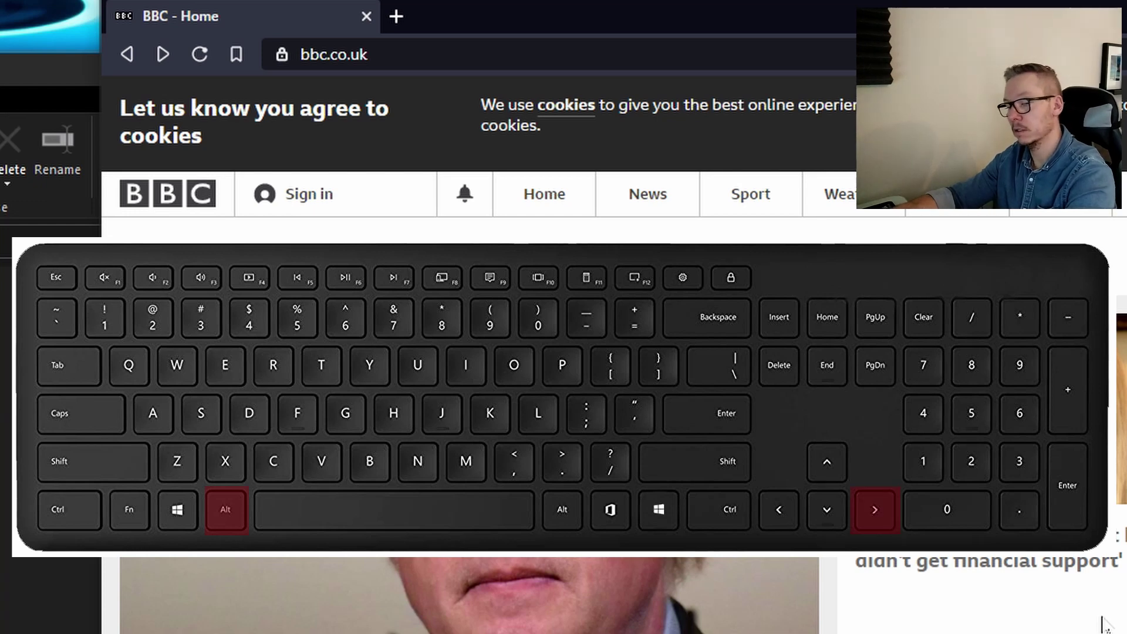
key(alt+Right)
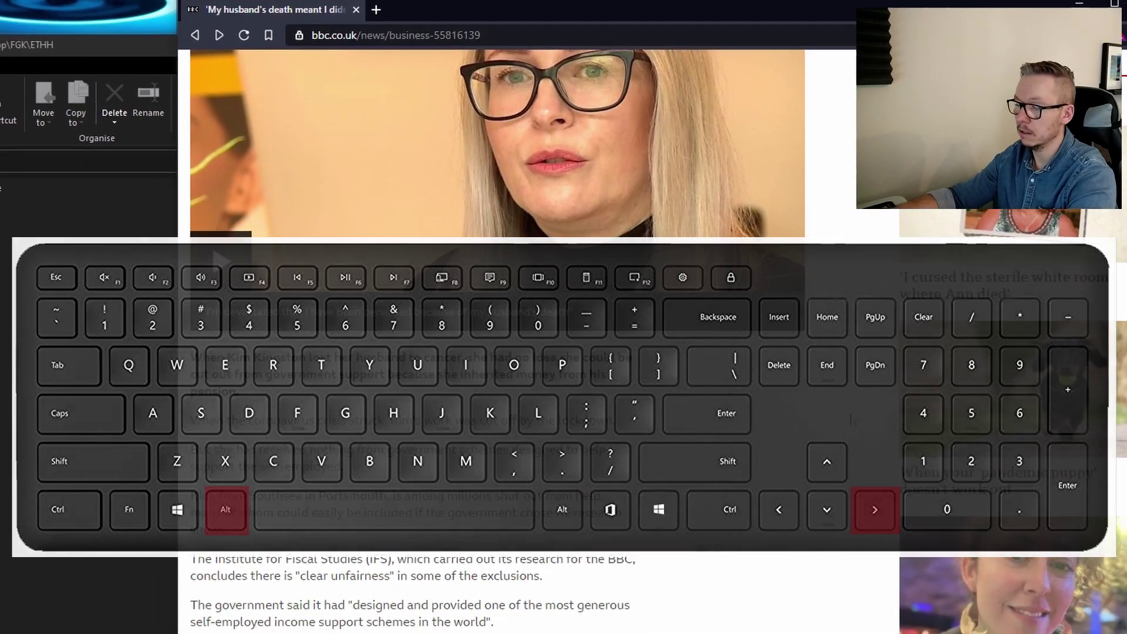
key(alt+Right)
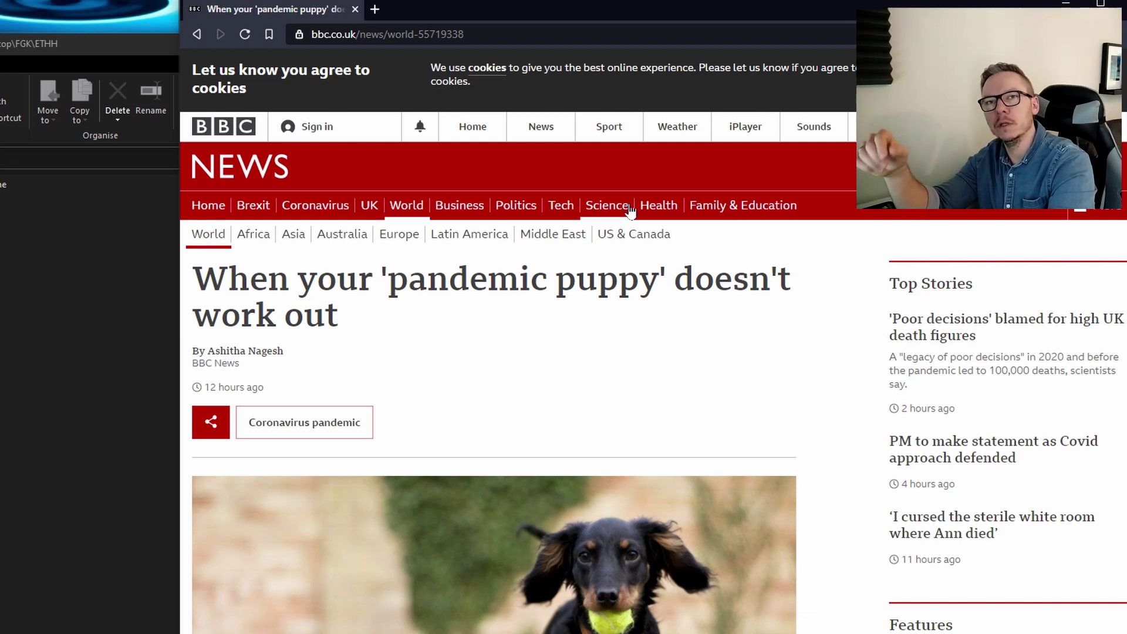
Load youtube.com from the address bar and dismiss the sign-in prompt
key(ctrl+l)
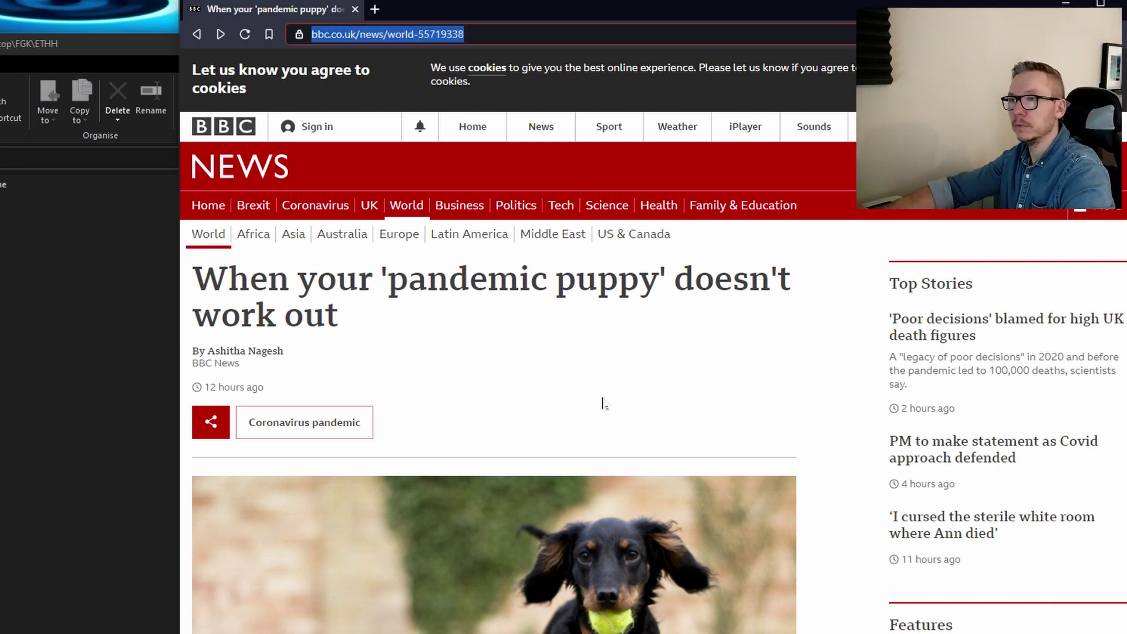
text(youtube.com)
key(Return)
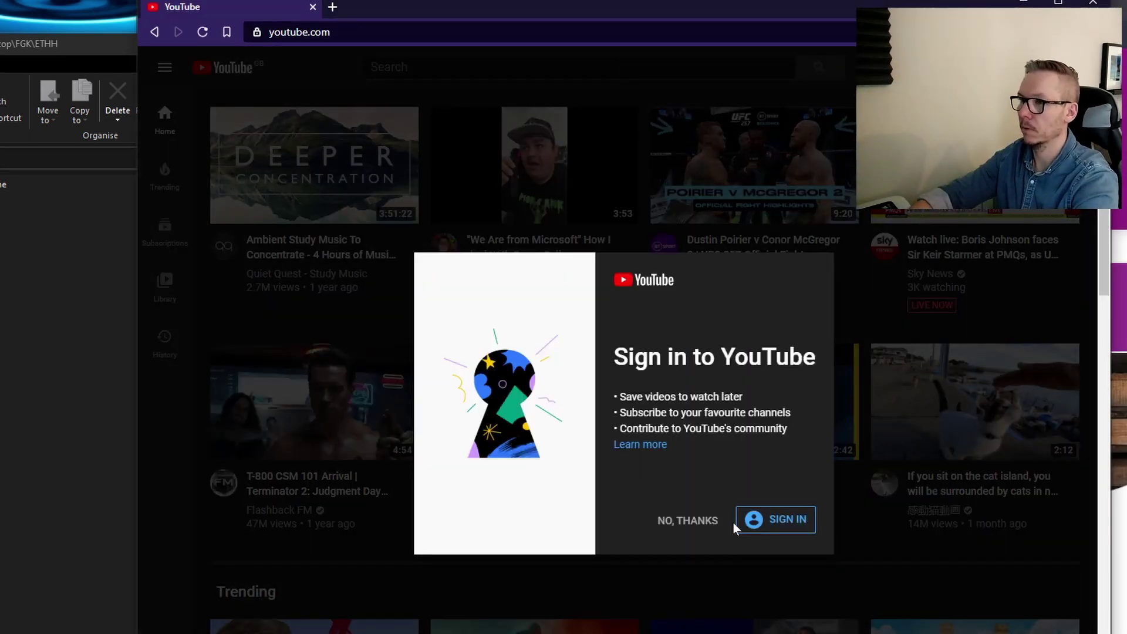
click(809, 586)
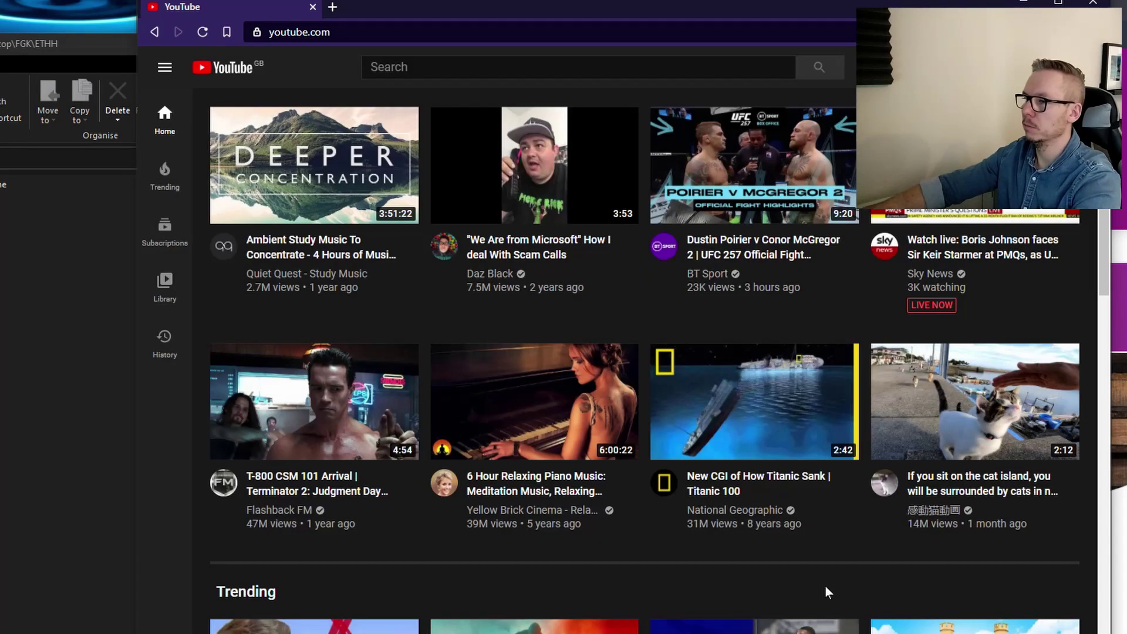
Open the 6 Hour Relaxing Piano Music video and close the autoplay tip
mouse_move(609, 514)
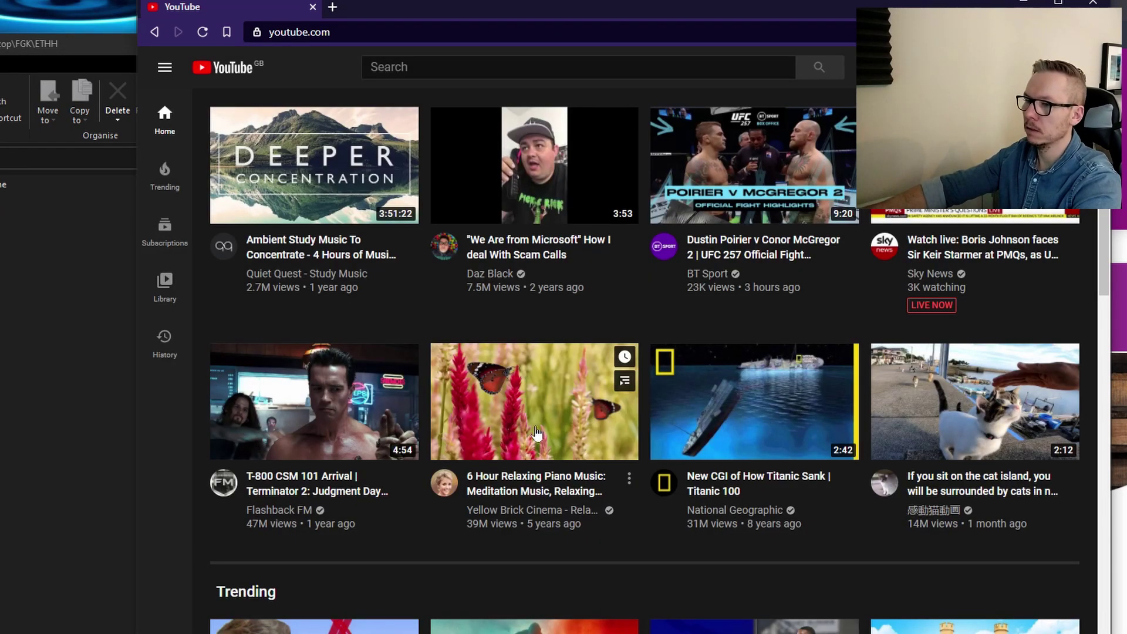
click(564, 407)
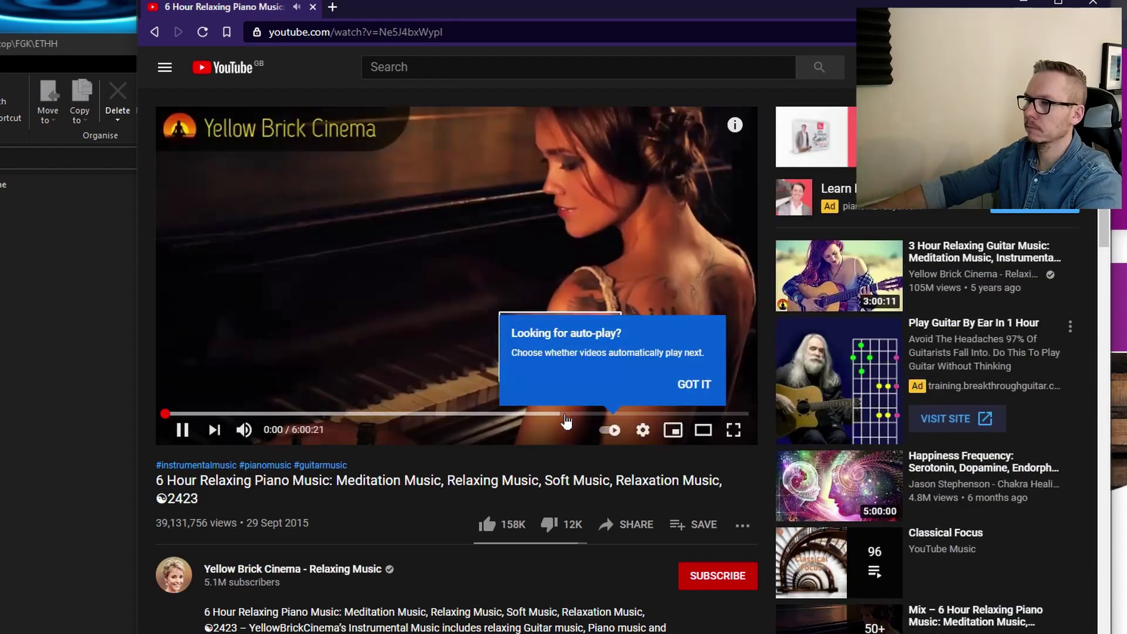
click(643, 429)
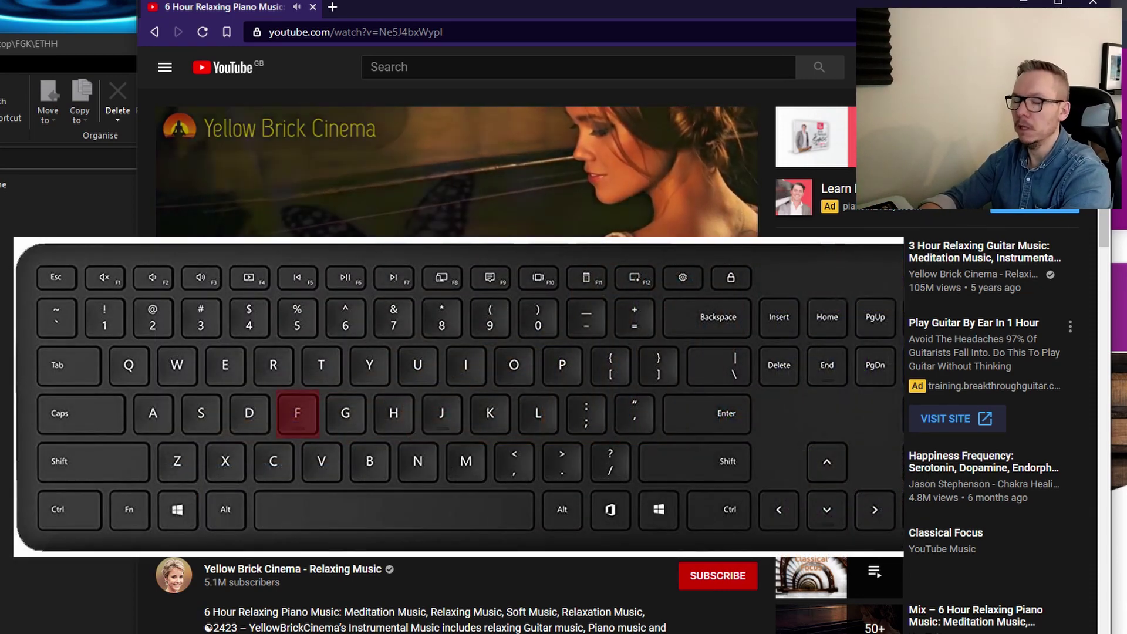
Toggle the piano video into full screen, out of it, and back in with F
key(f)
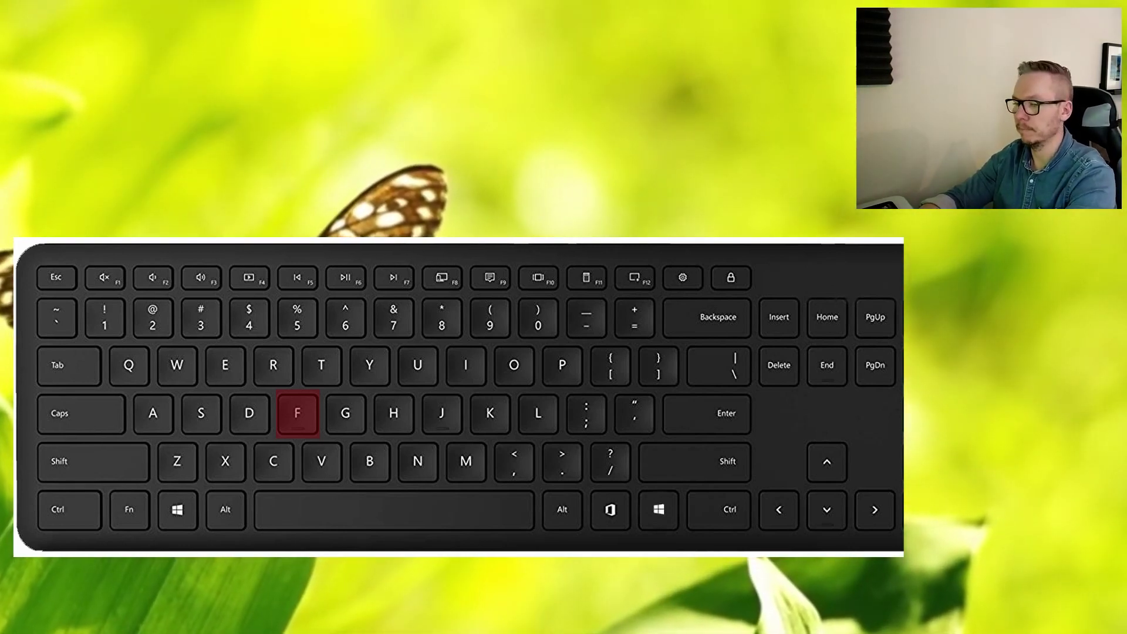
key(f)
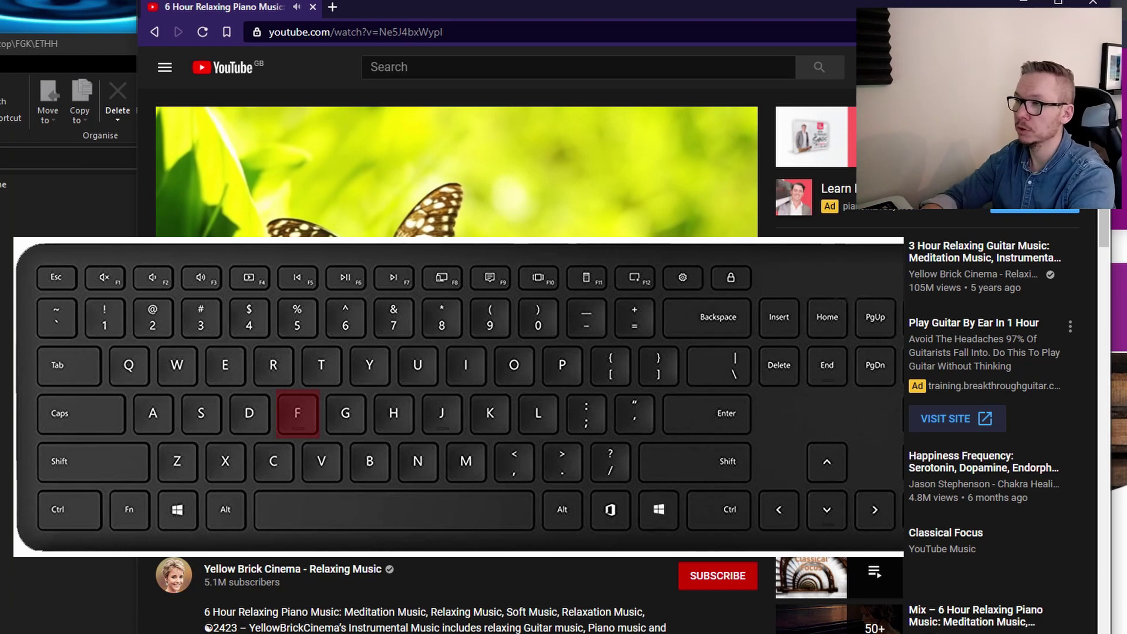
key(f)
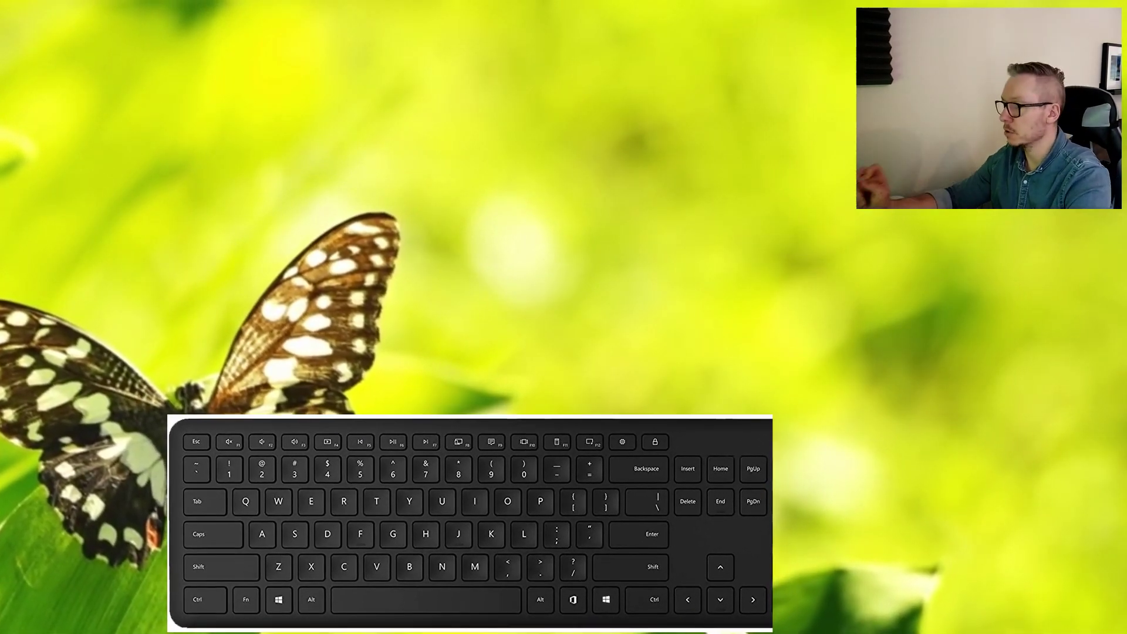
Seek the video forward 5 seconds twice with Right, then back 5 seconds twice with Left
key(Right)
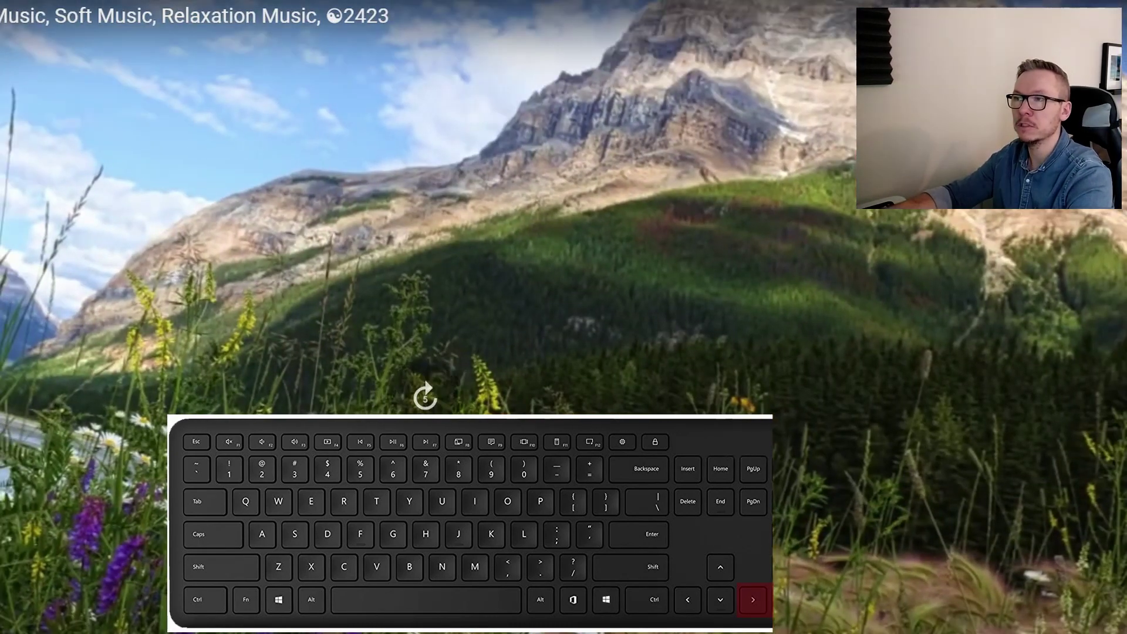
key(Right)
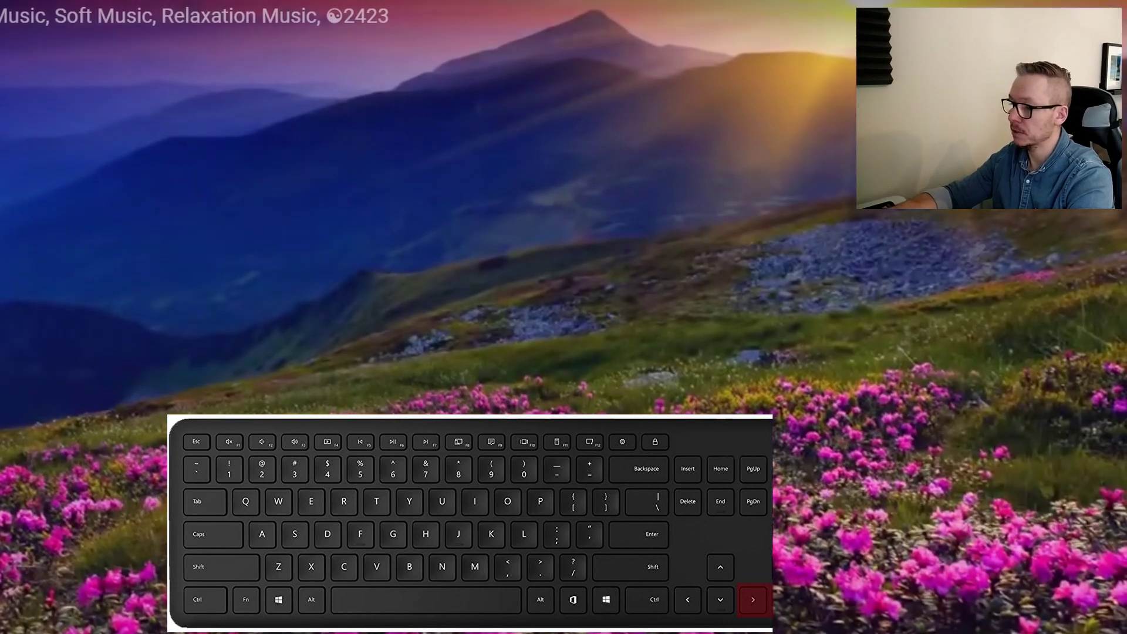
key(Left)
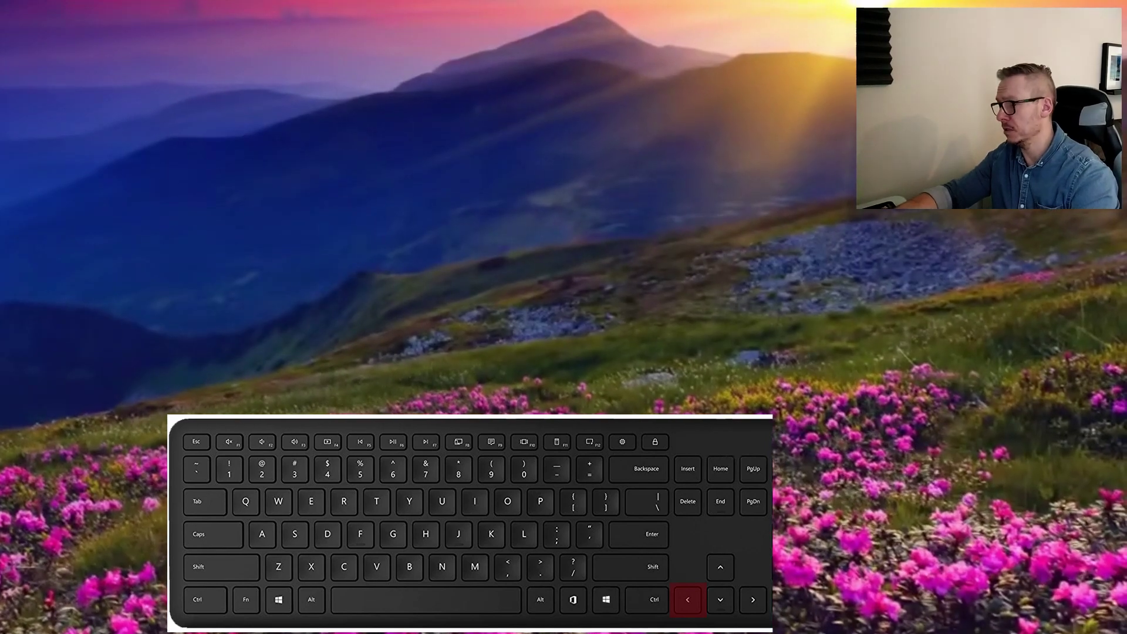
key(Left)
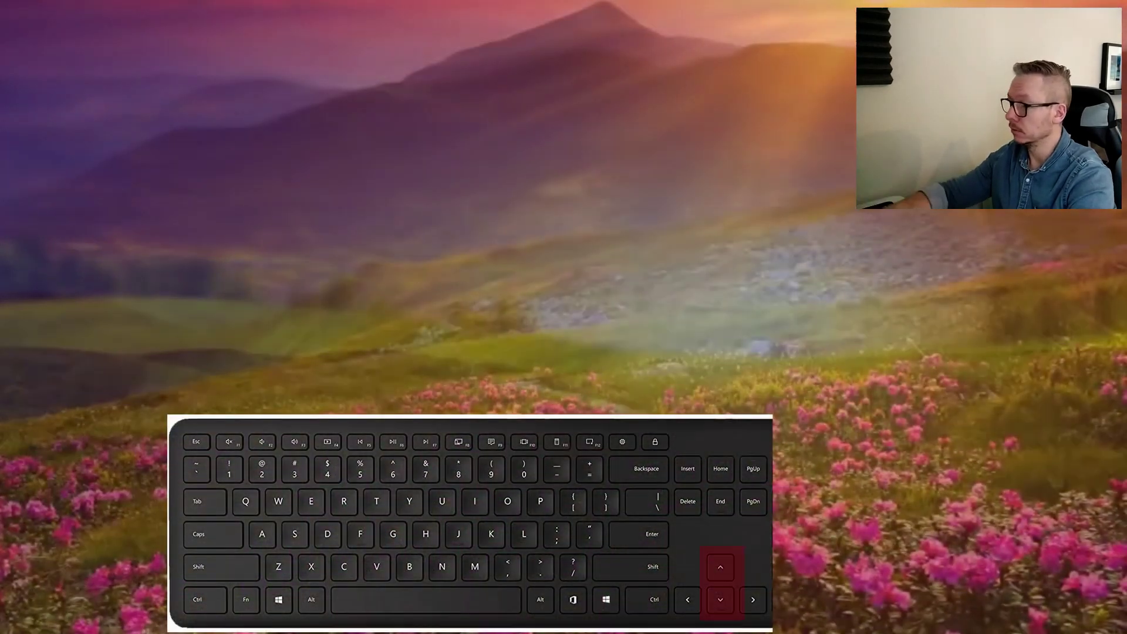
Raise the volume to 100%, lower it to mute, restore 60%, then pause and resume playback
key(Up)
key(Up)
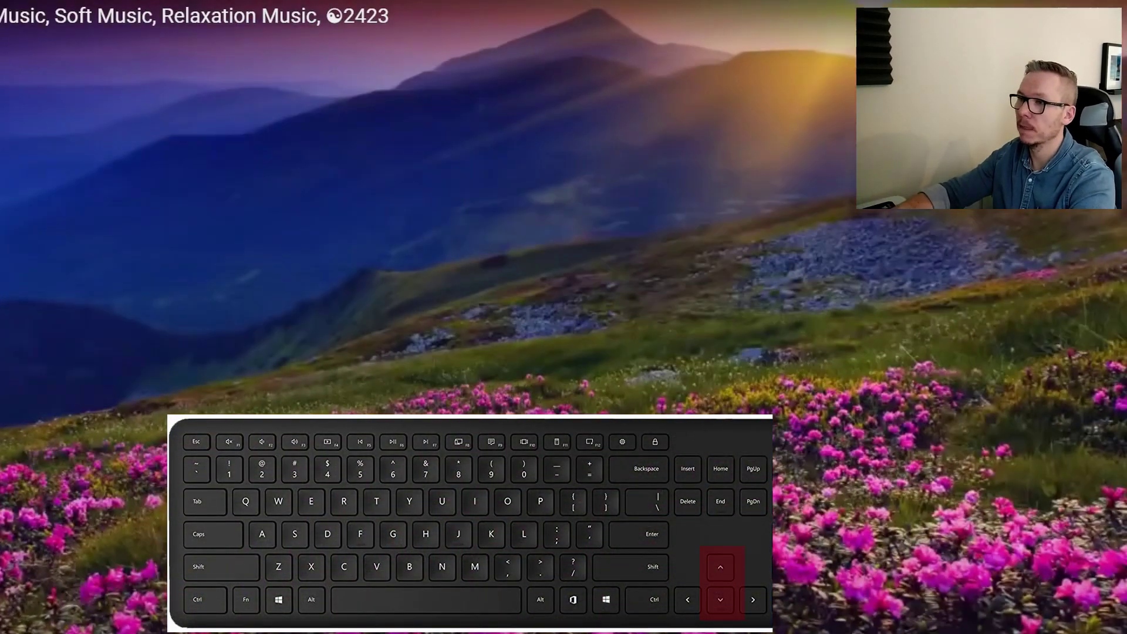
key(Up)
key(Up)
key(Up)
key(Up)
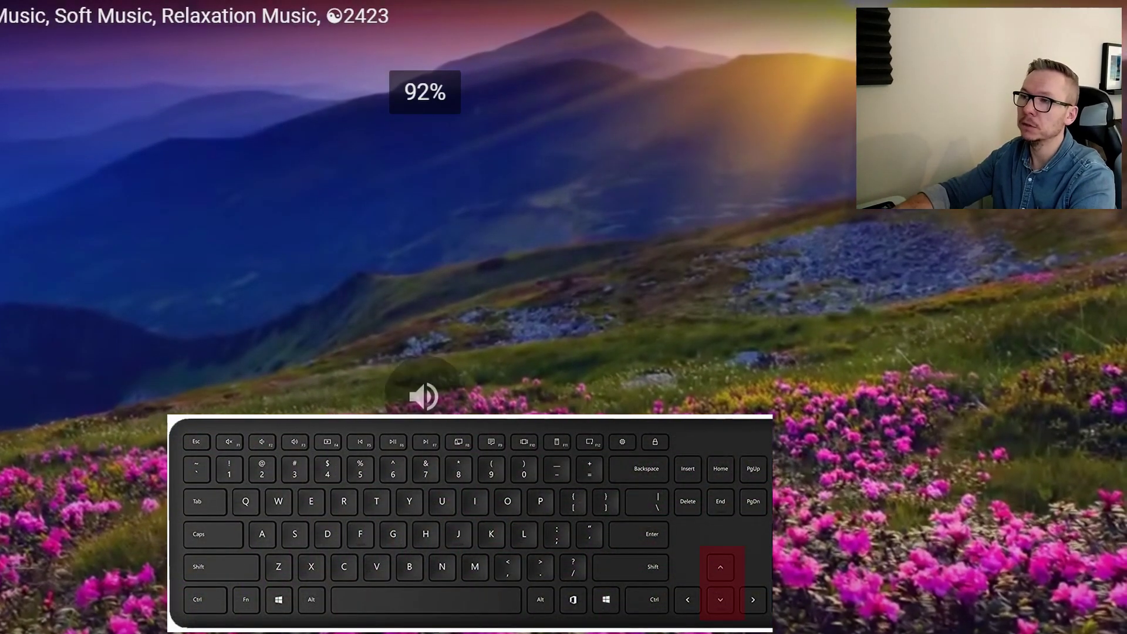
key(Down)
key(Down)
key(Down)
key(Down)
key(Down)
key(Down)
key(Down)
key(Down)
key(Down)
key(Down)
key(Down)
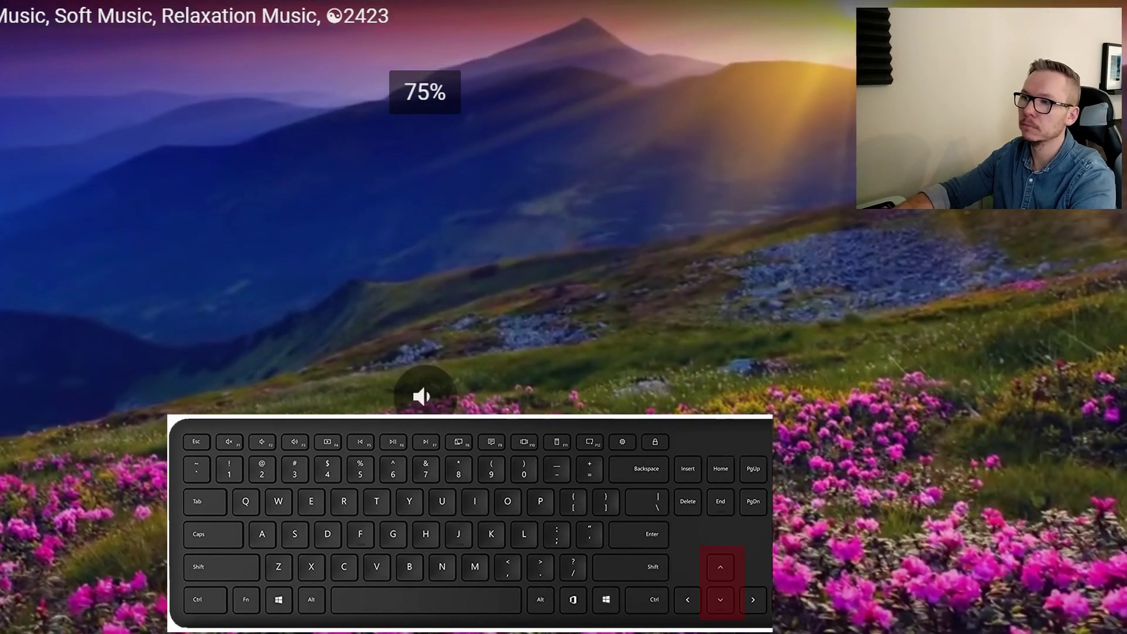
key(Down)
key(Down)
key(Down)
key(Down)
key(Down)
key(Down)
key(Down)
key(Down)
key(Down)
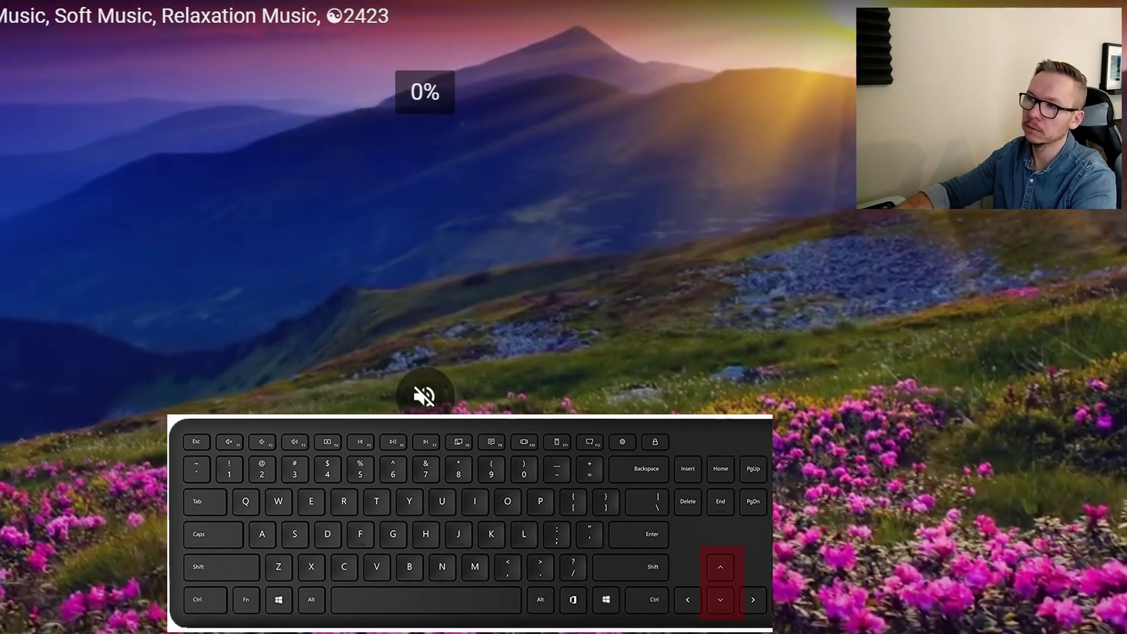
key(Up)
key(Up)
key(Up)
key(Up)
key(Up)
key(Up)
key(Up)
key(Up)
key(Up)
key(Up)
key(Up)
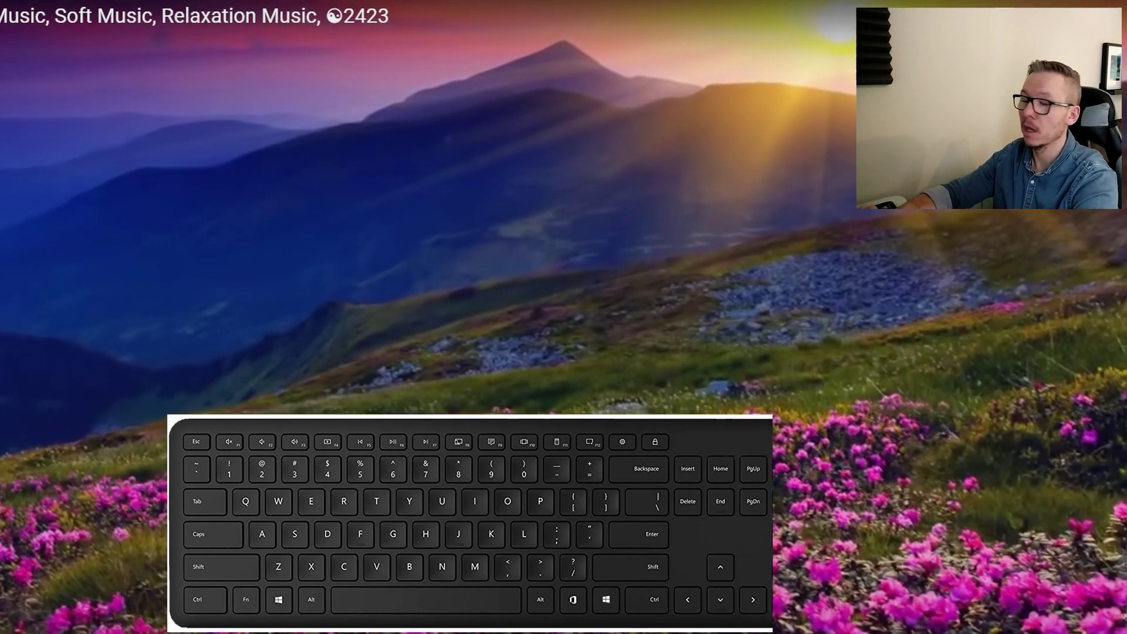
key(space)
key(space)
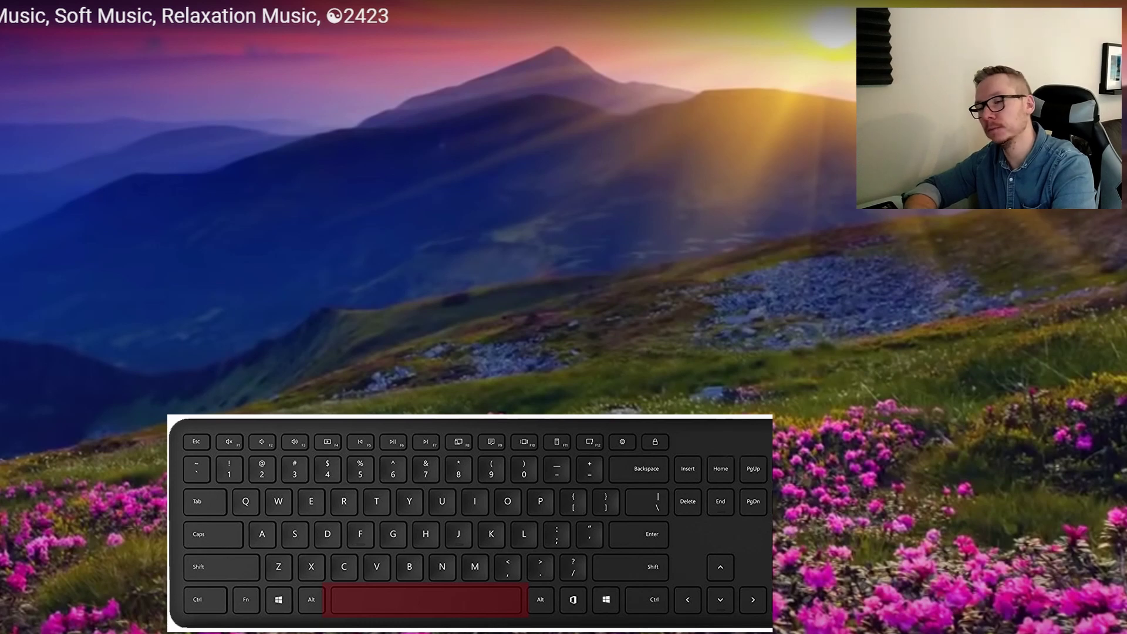
key(space)
key(space)
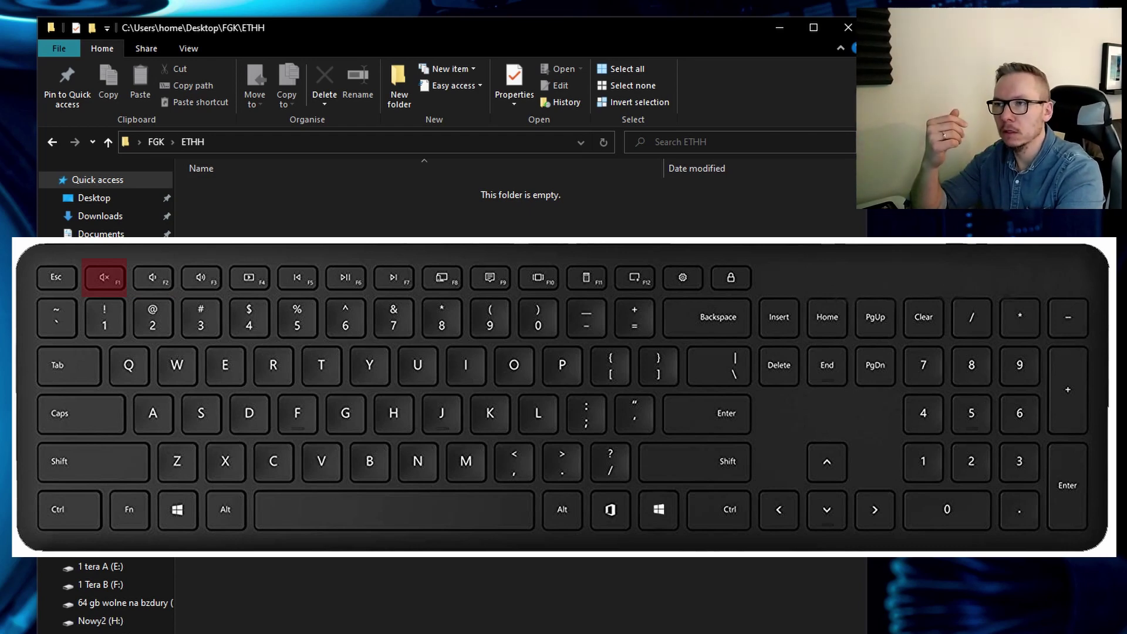
Shift the ETHH folder window, accept Bing's cookies, and switch between the ETHH folder and Bing
drag(493, 30, 462, 21)
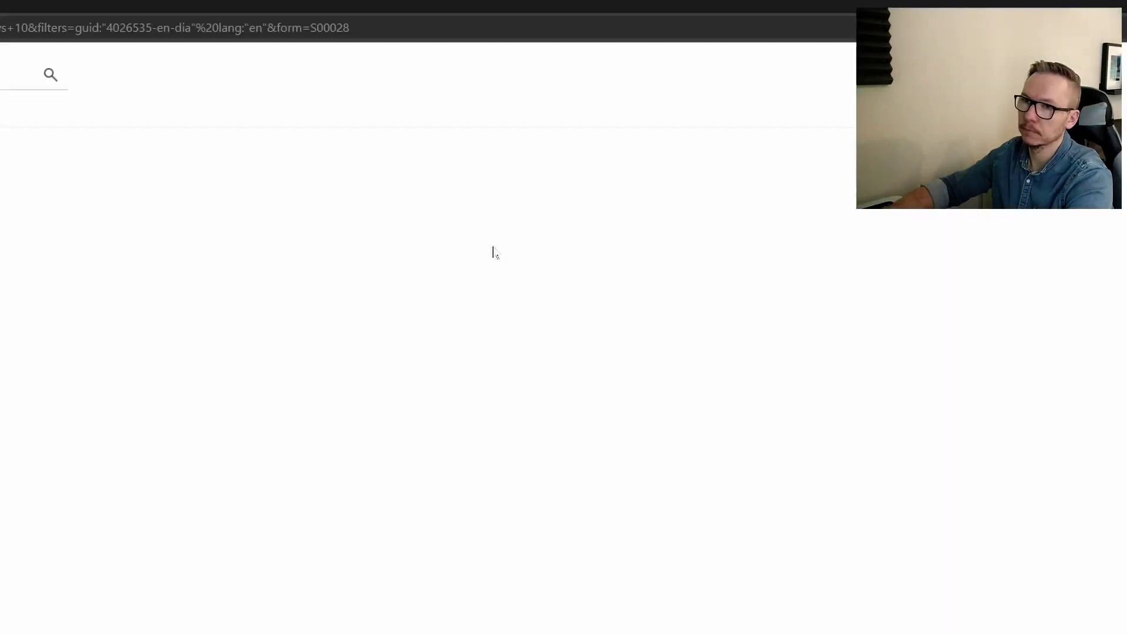
click(422, 472)
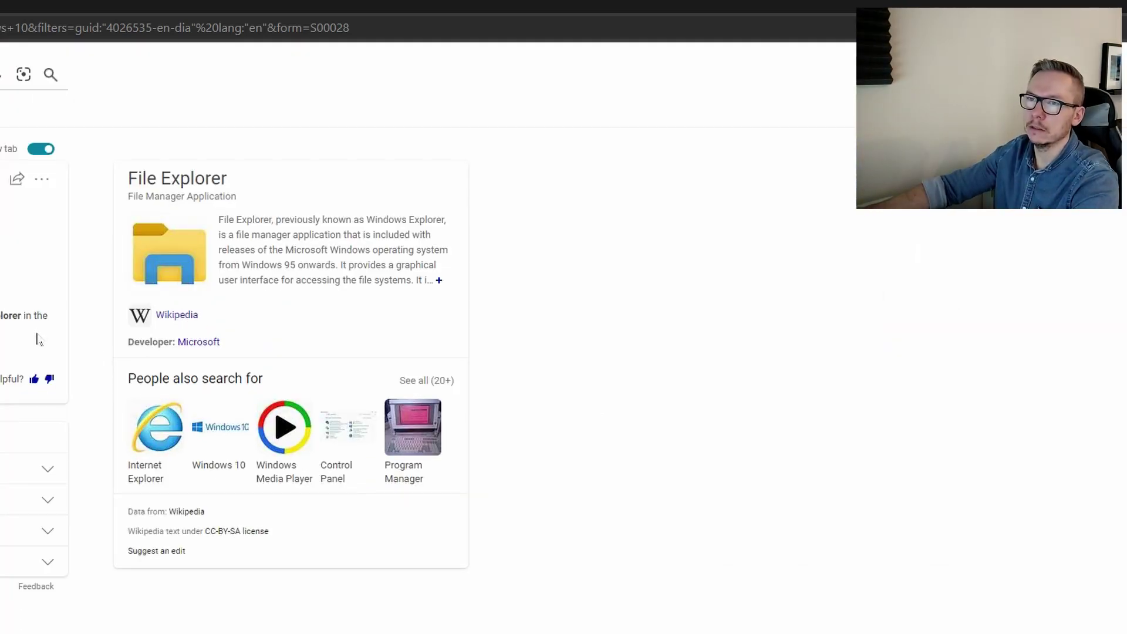
click(833, 32)
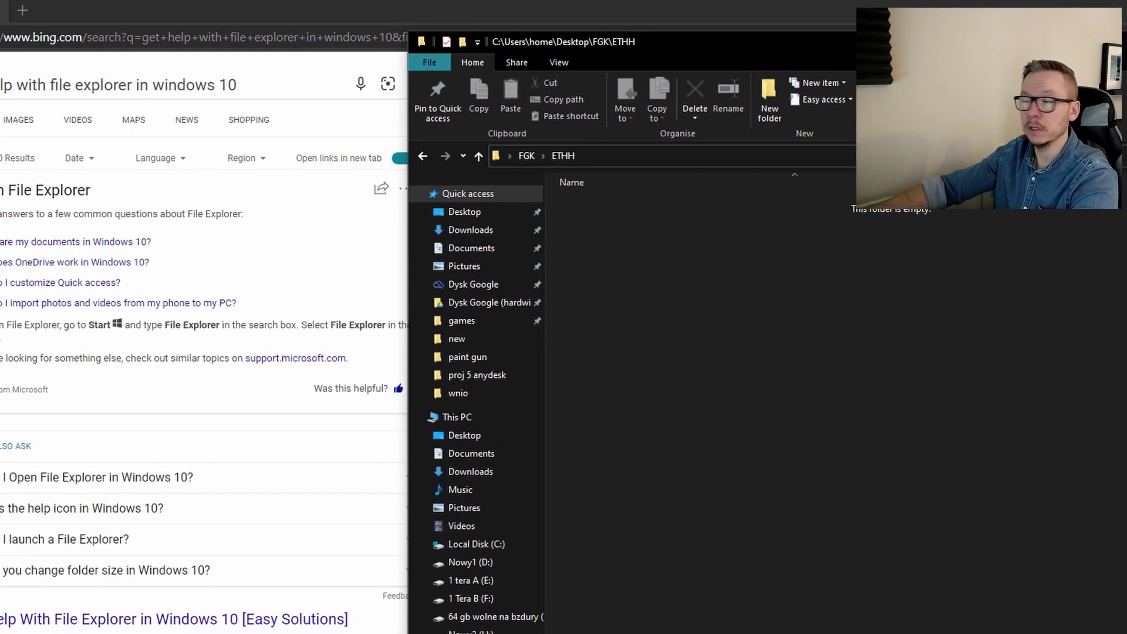
key(alt+F4)
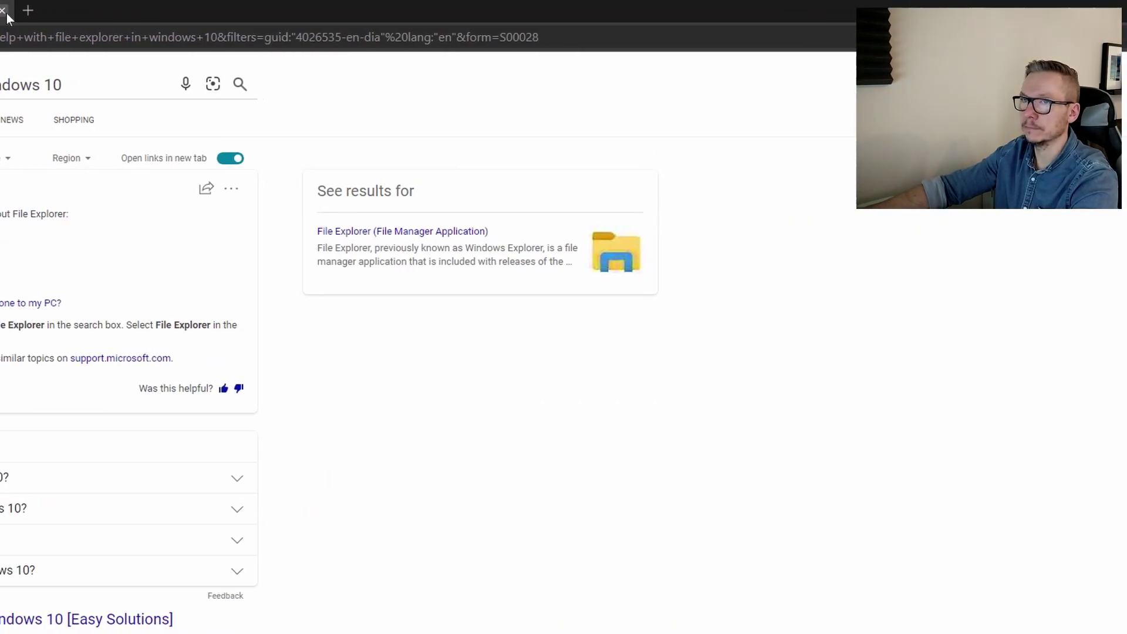
key(alt+Tab)
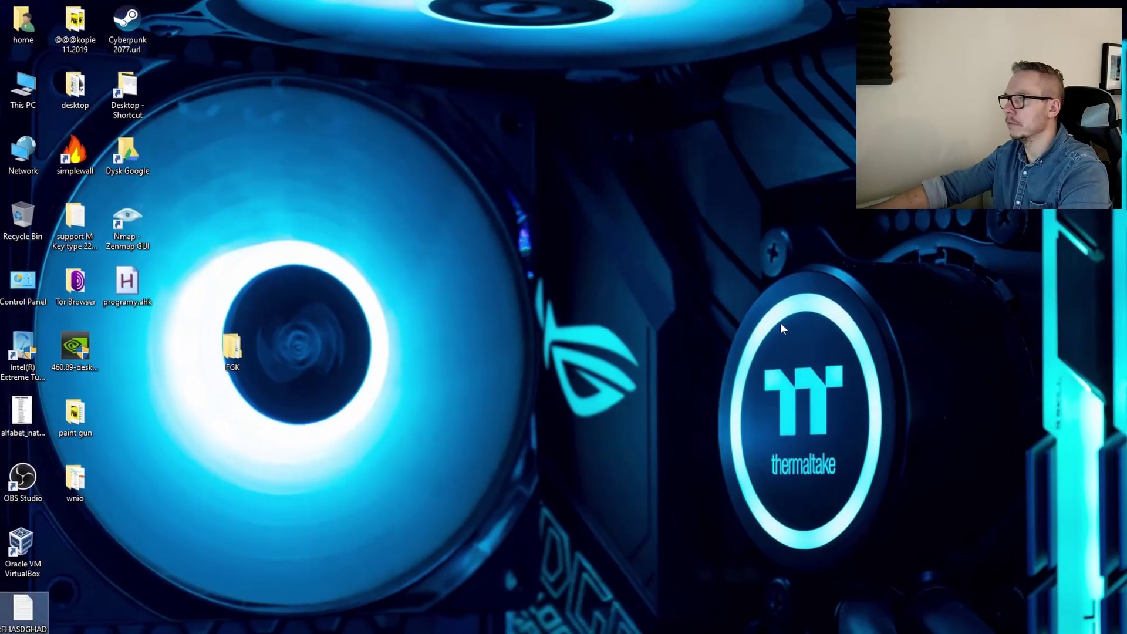
key(super)
text(7zip)
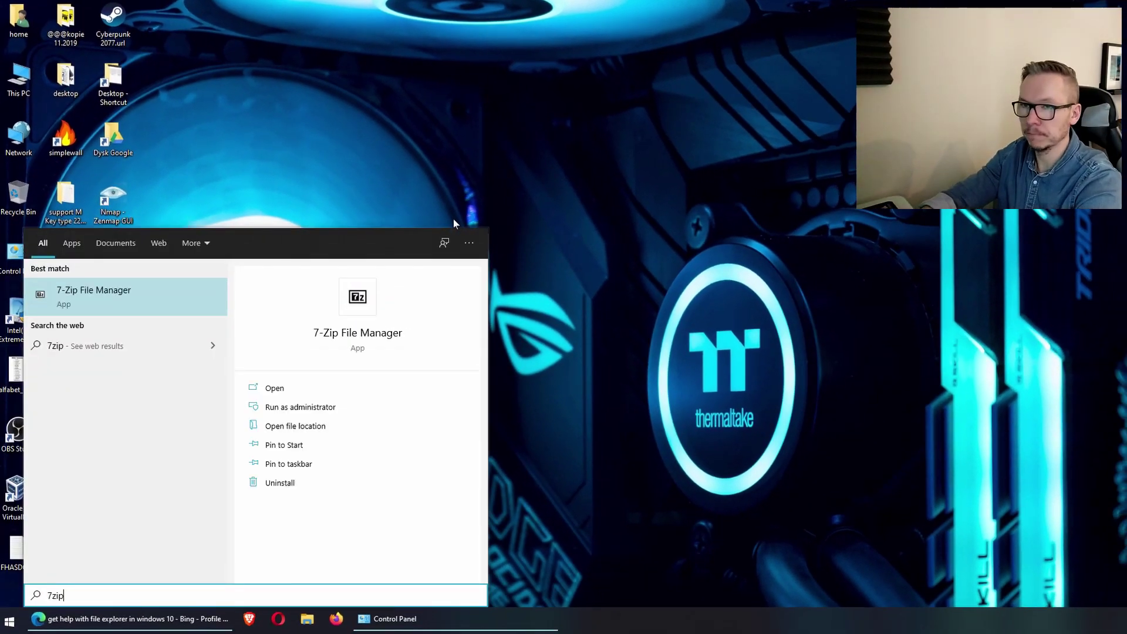
key(Return)
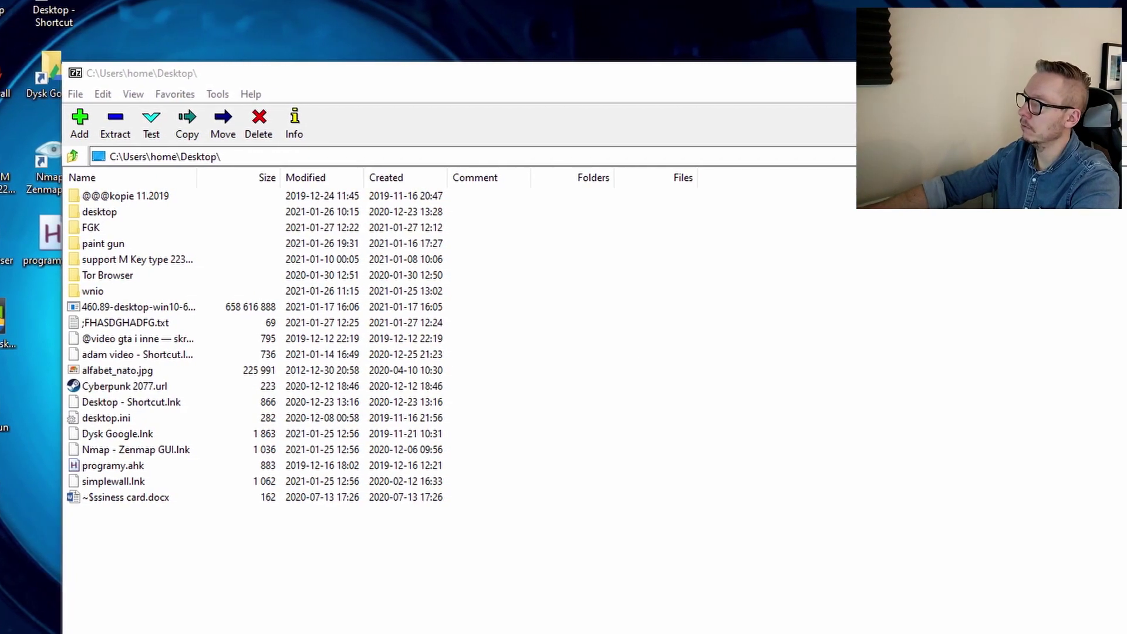
key(F1)
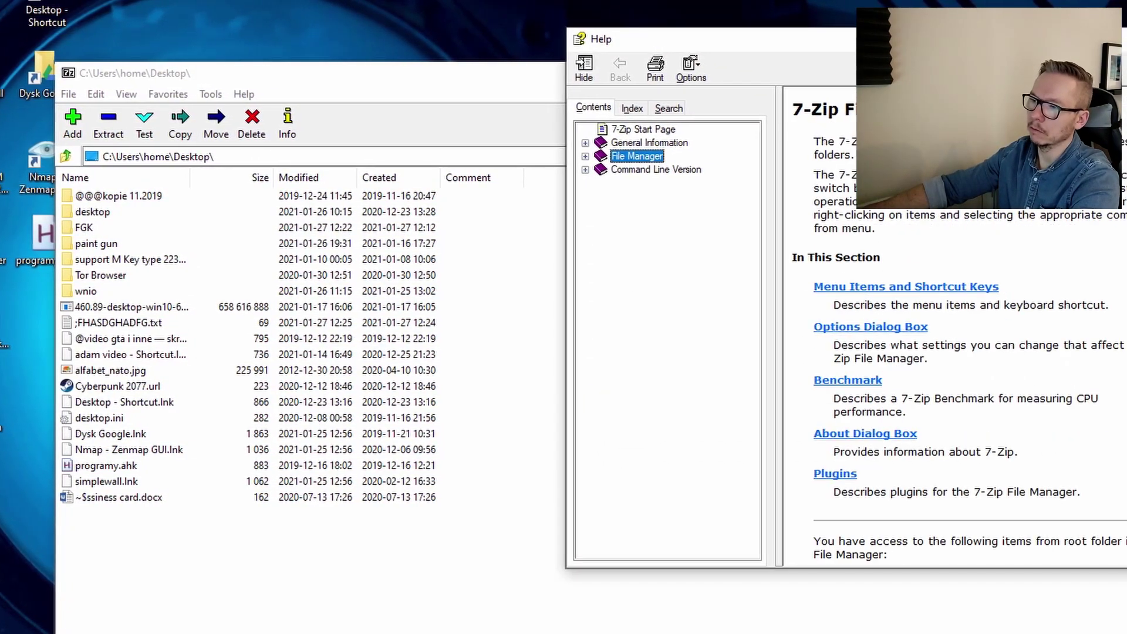
key(alt+F4)
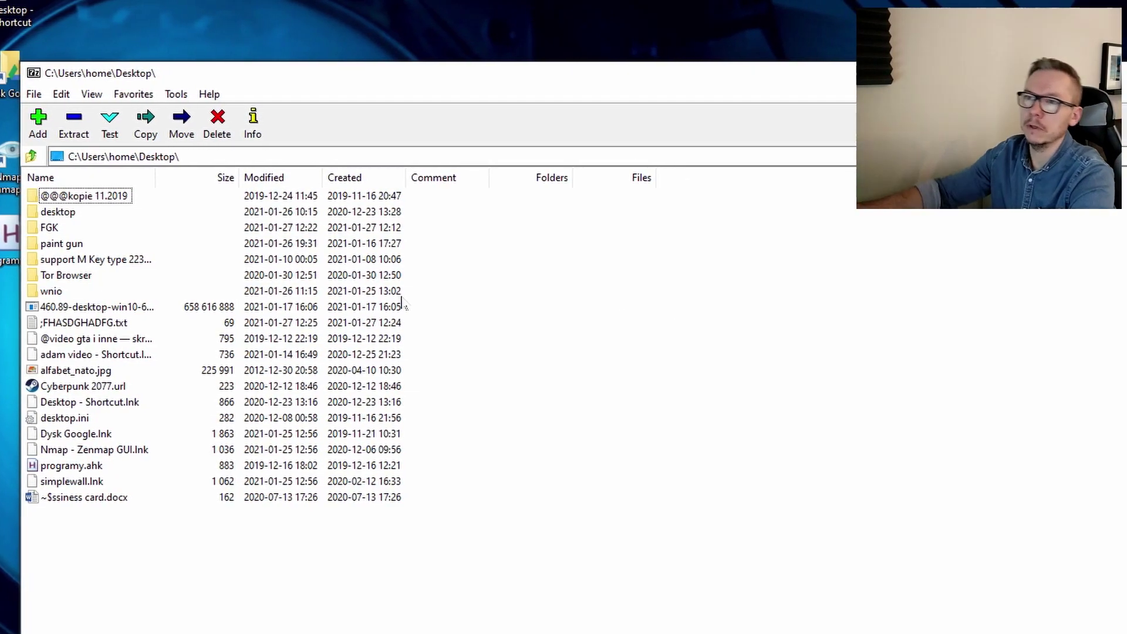
click(211, 94)
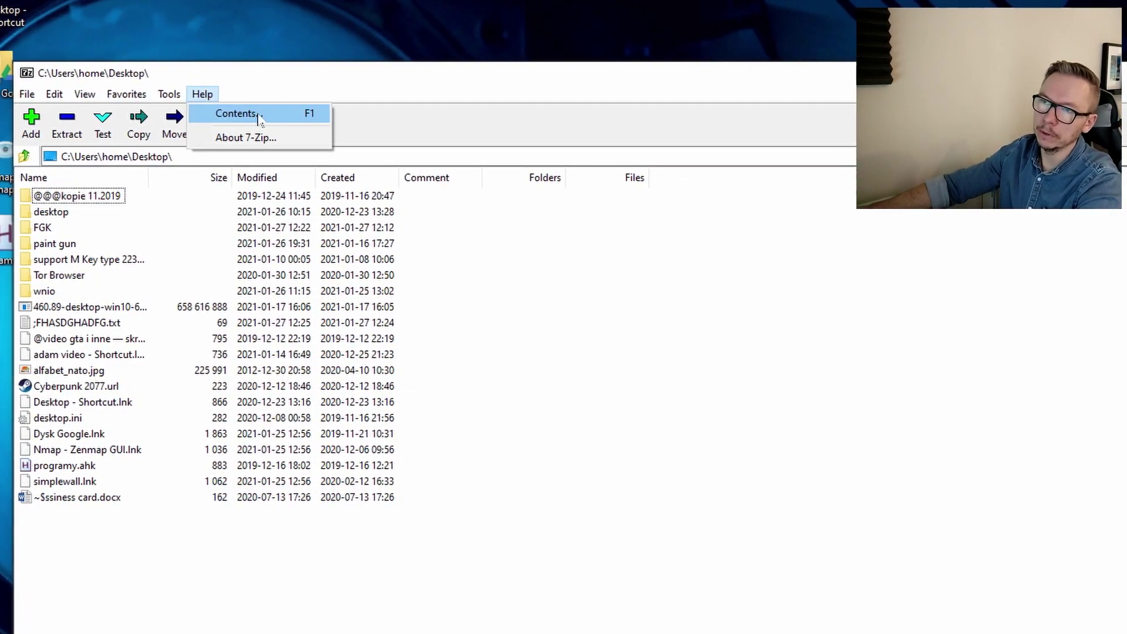
click(258, 114)
key(alt+F4)
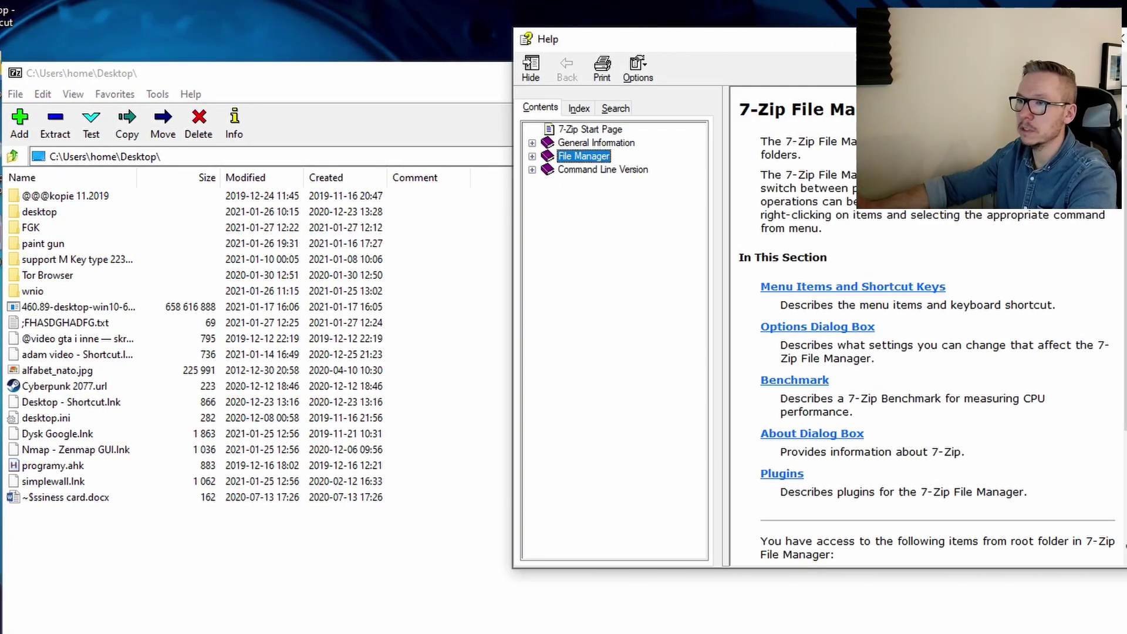
click(581, 109)
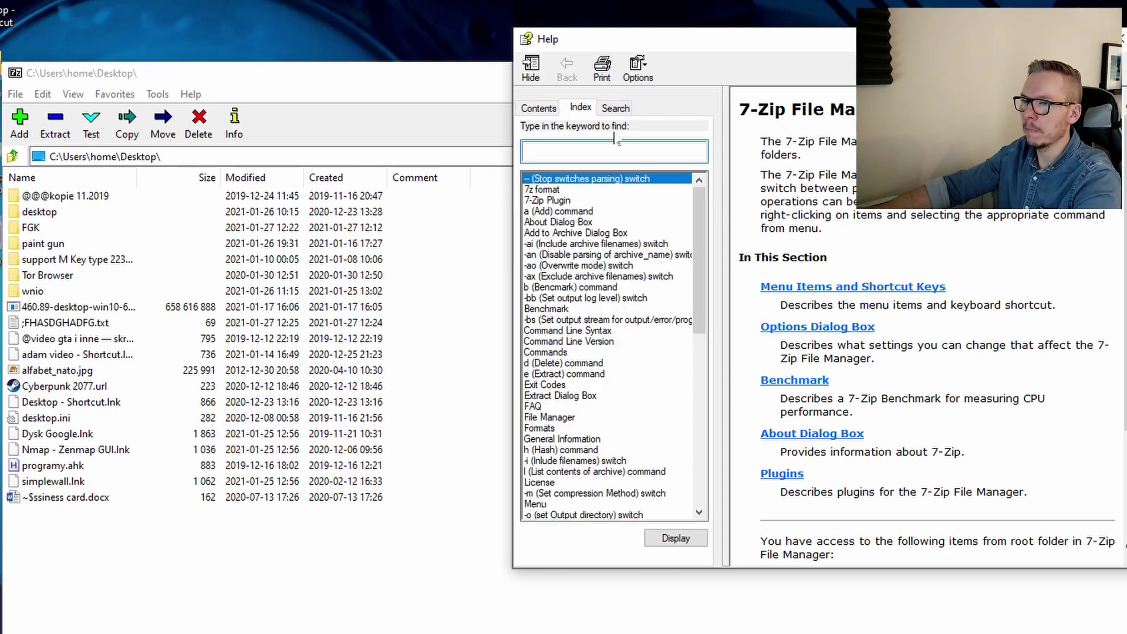
text(lice)
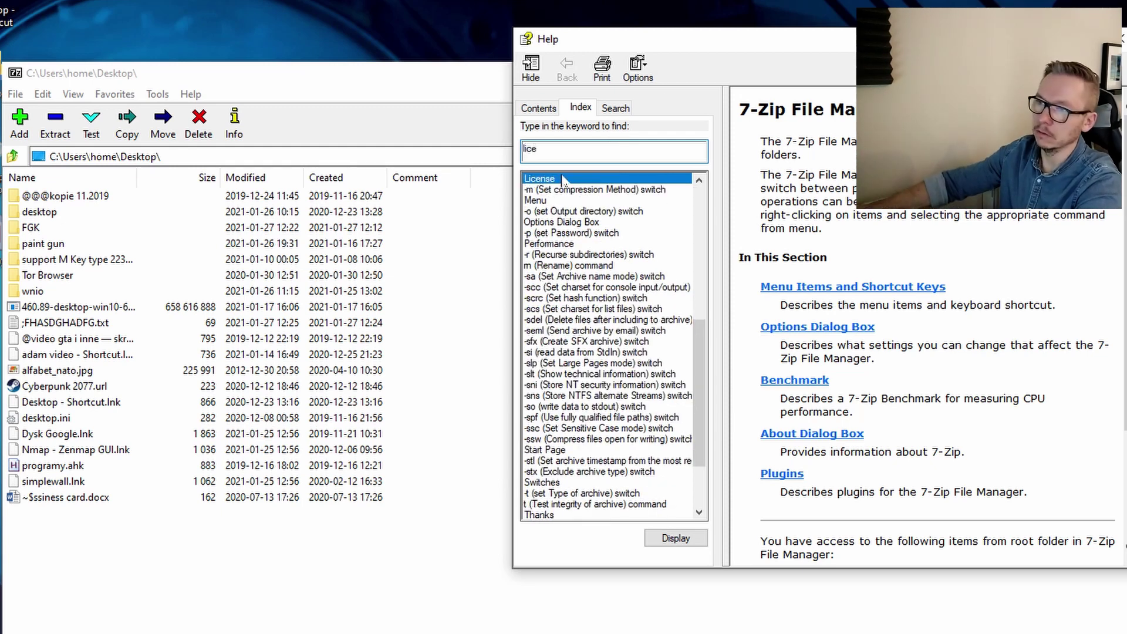
double_click(562, 179)
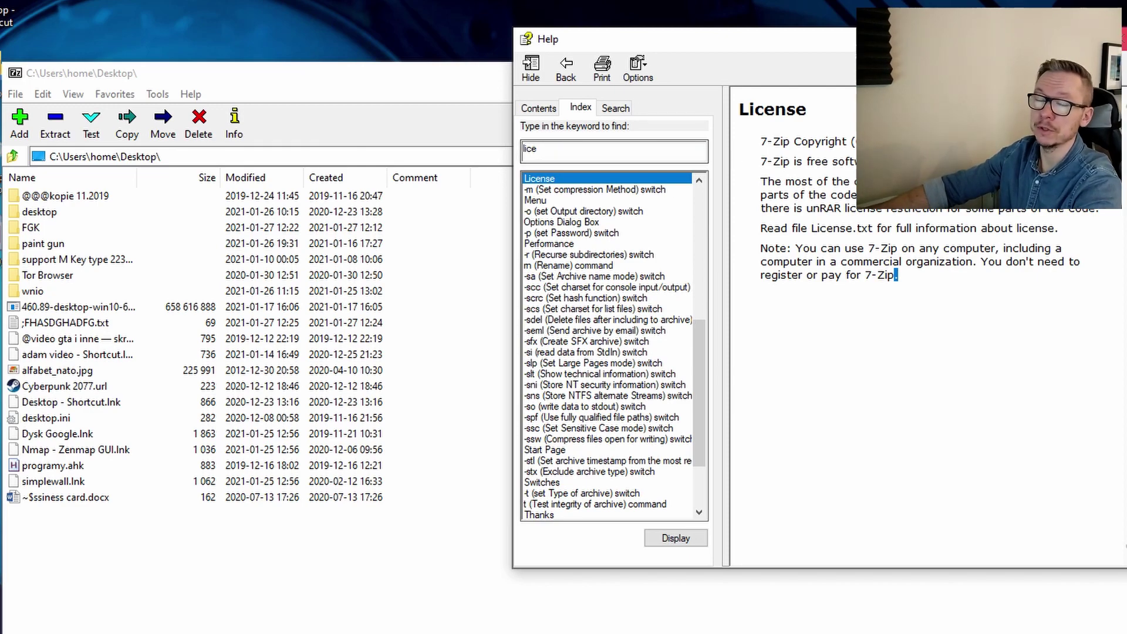
key(alt+F4)
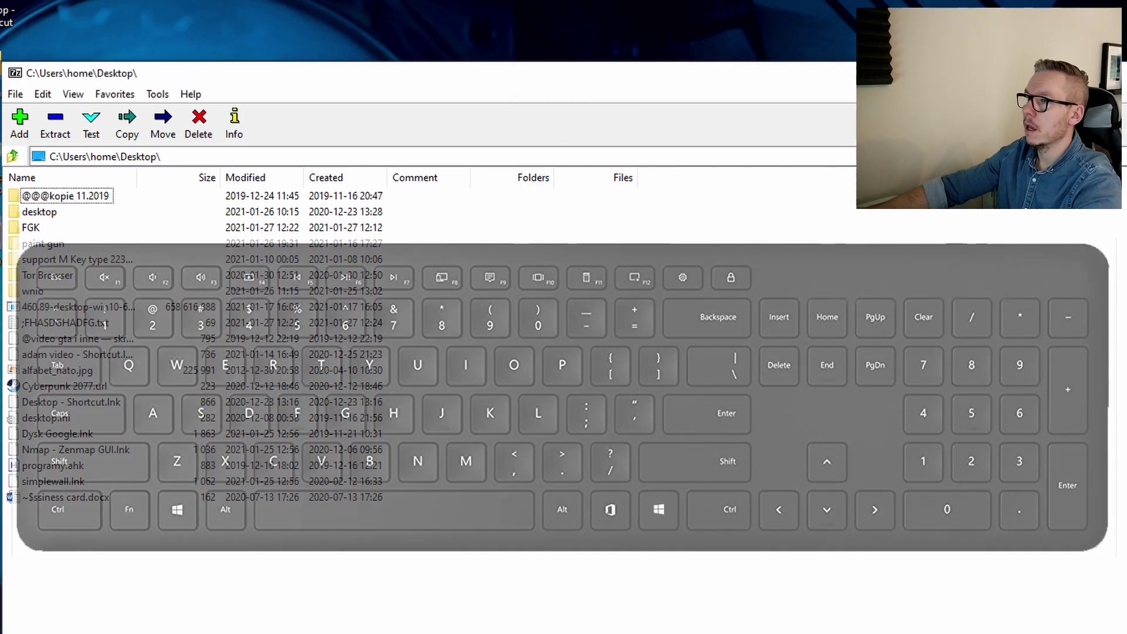
key(alt+F4)
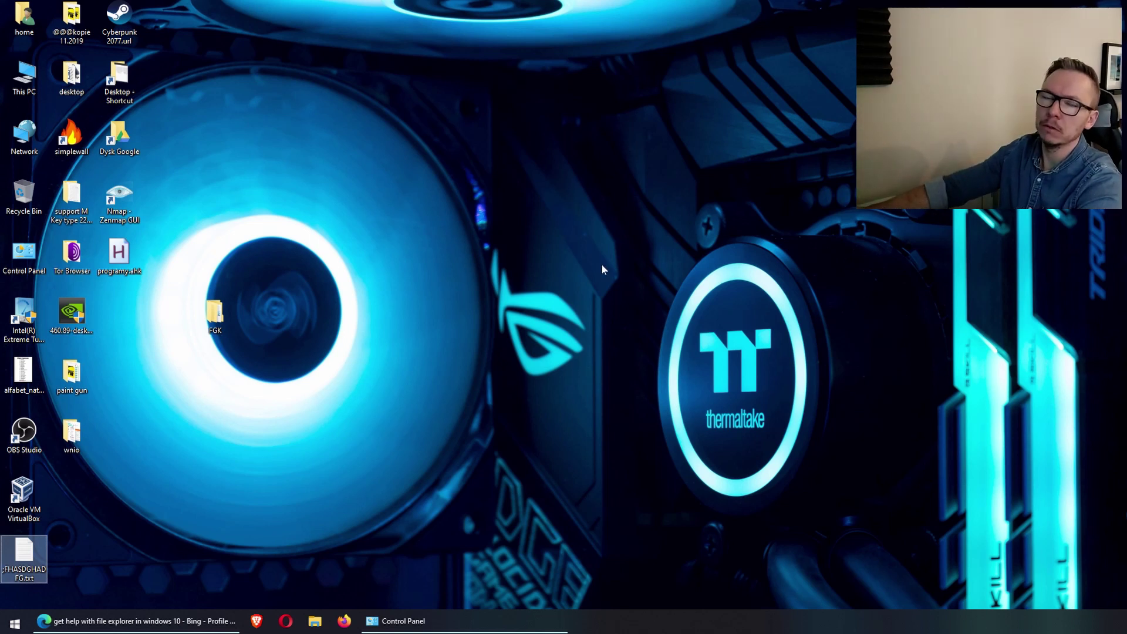
right_click(719, 246)
mouse_move(766, 397)
click(924, 389)
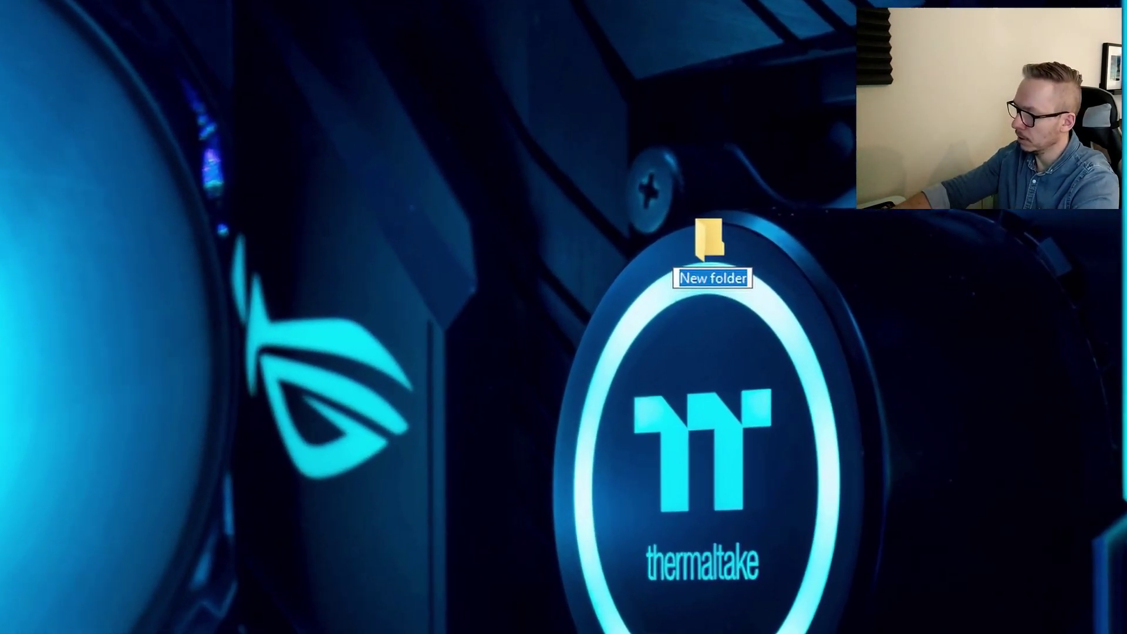
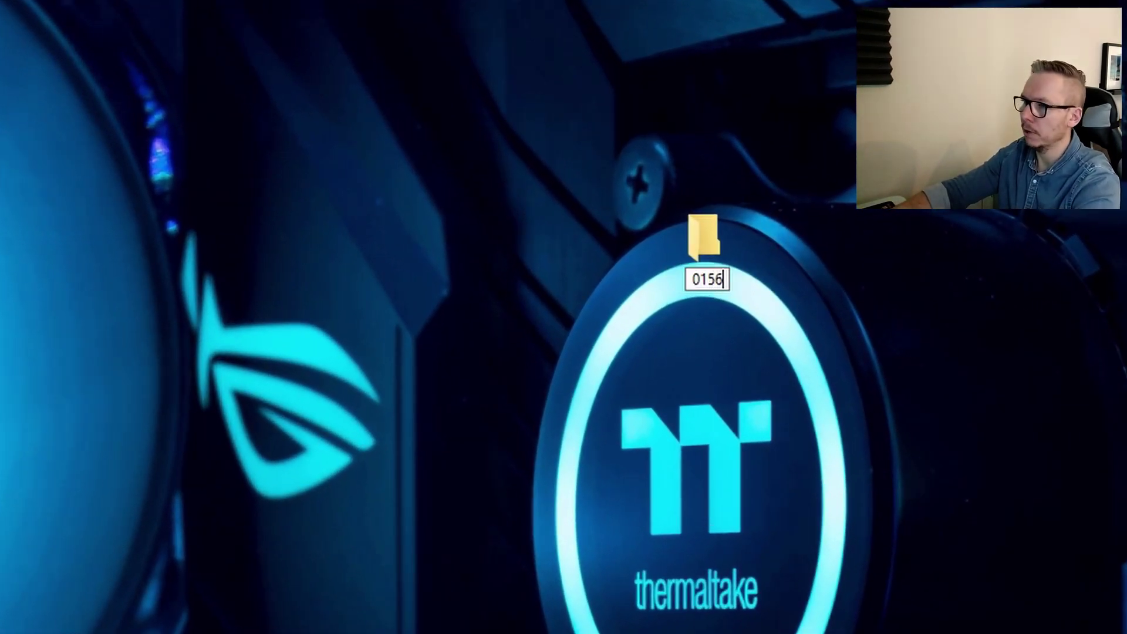
key(Return)
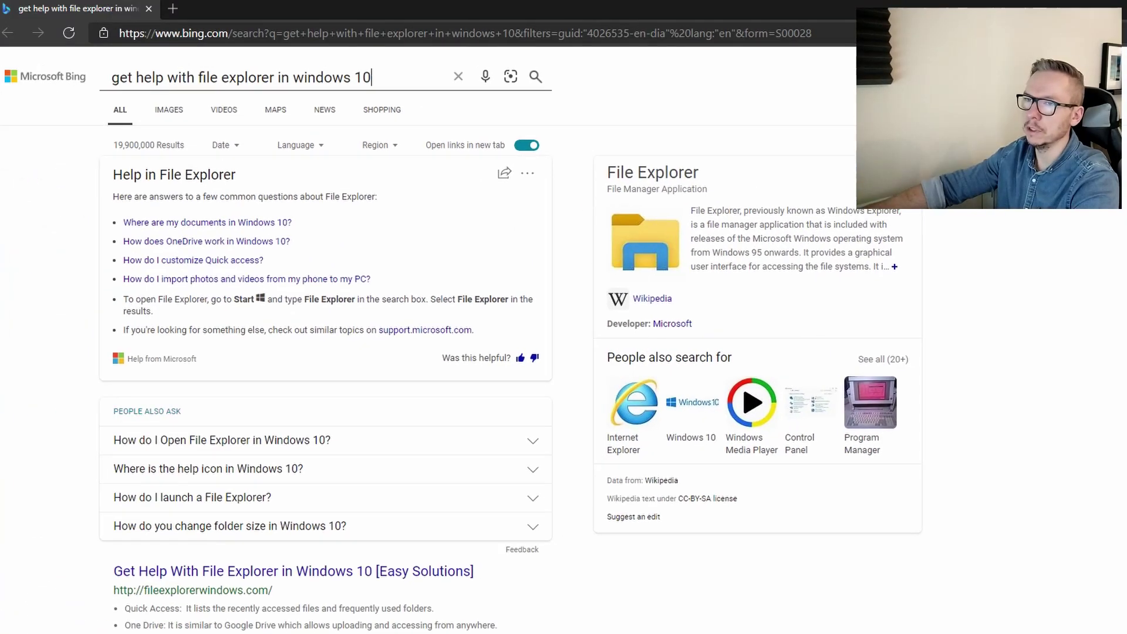
Select the Bing search query and drag the browser aside to reveal the desktop
key(ctrl+a)
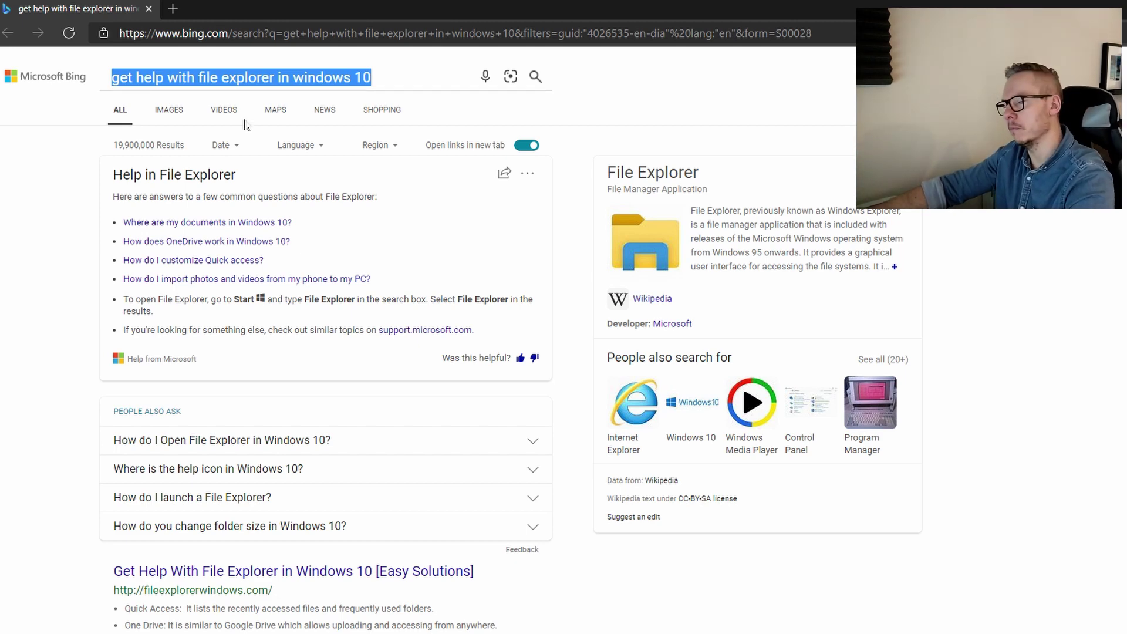
drag(478, 8, 962, 120)
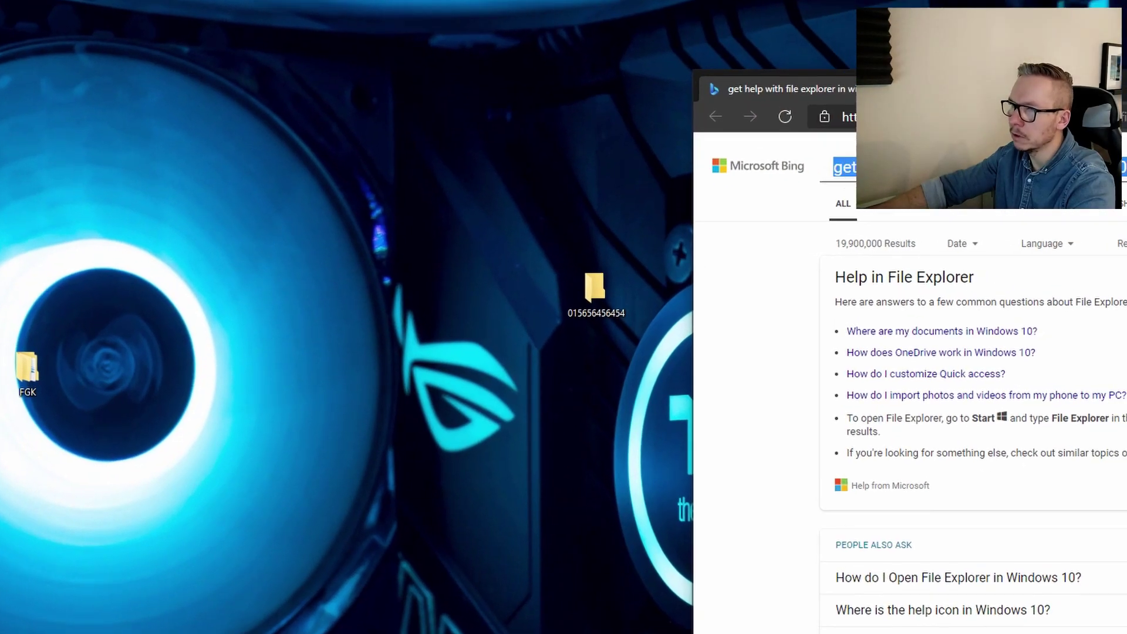
text(015)
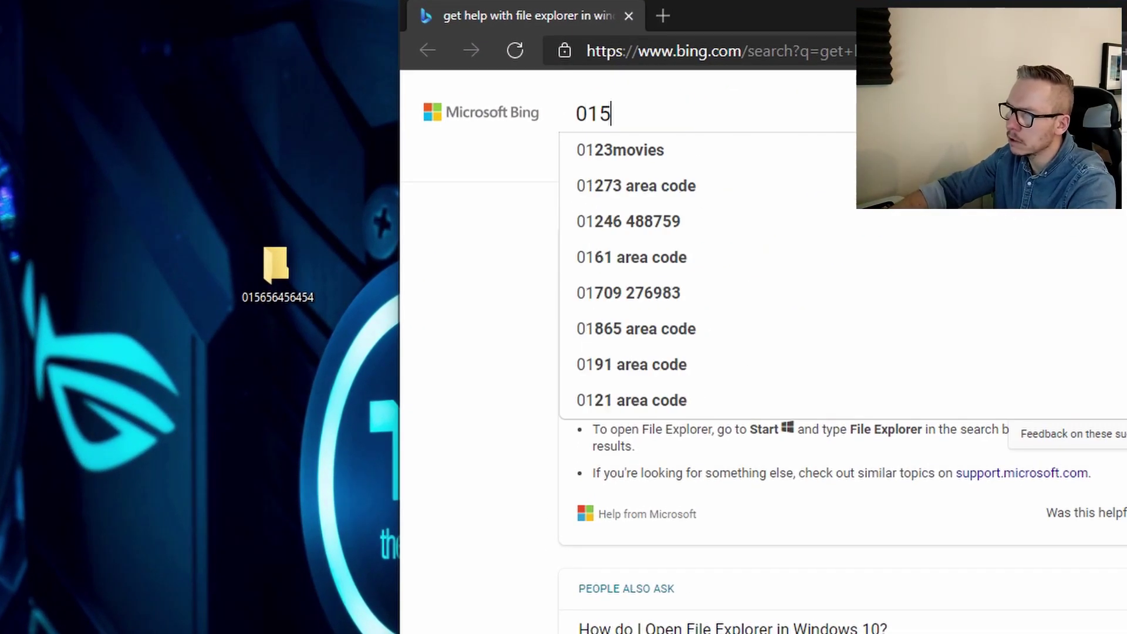
Paste the digit-named folder's name over the Bing search text in place of the File Explorer query
click(268, 271)
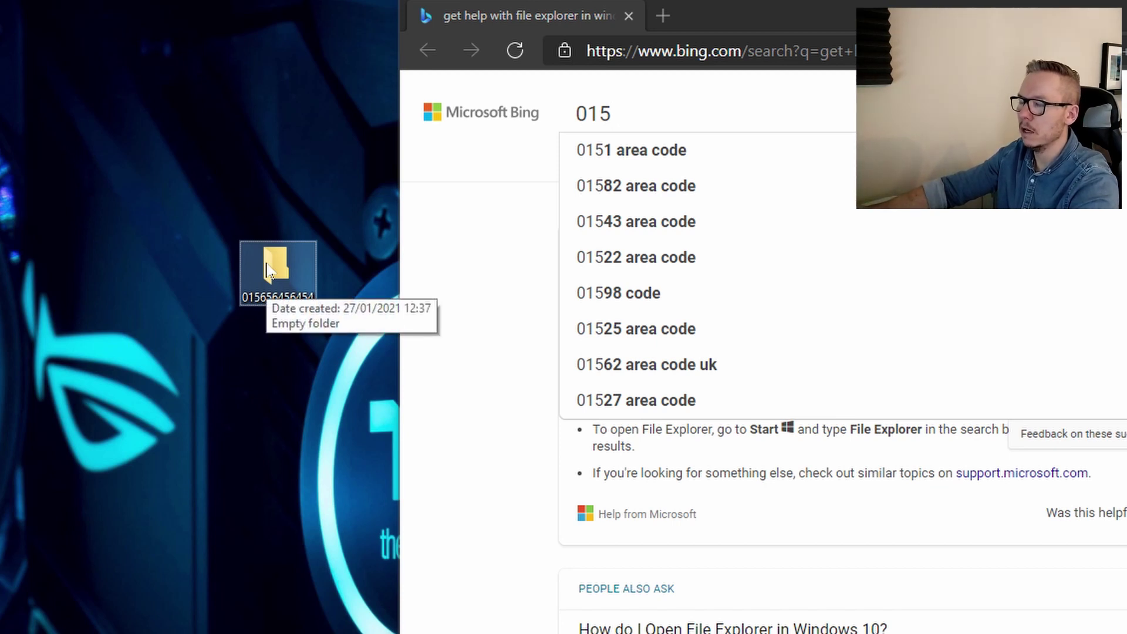
key(F2)
key(ctrl+c)
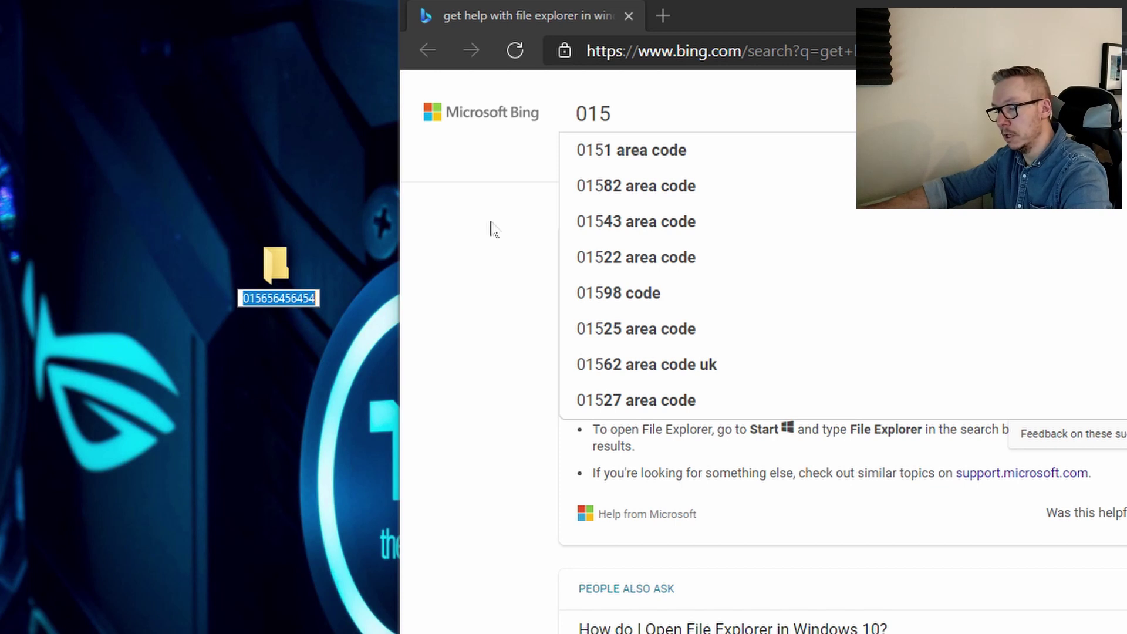
drag(611, 113, 481, 156)
key(BackSpace)
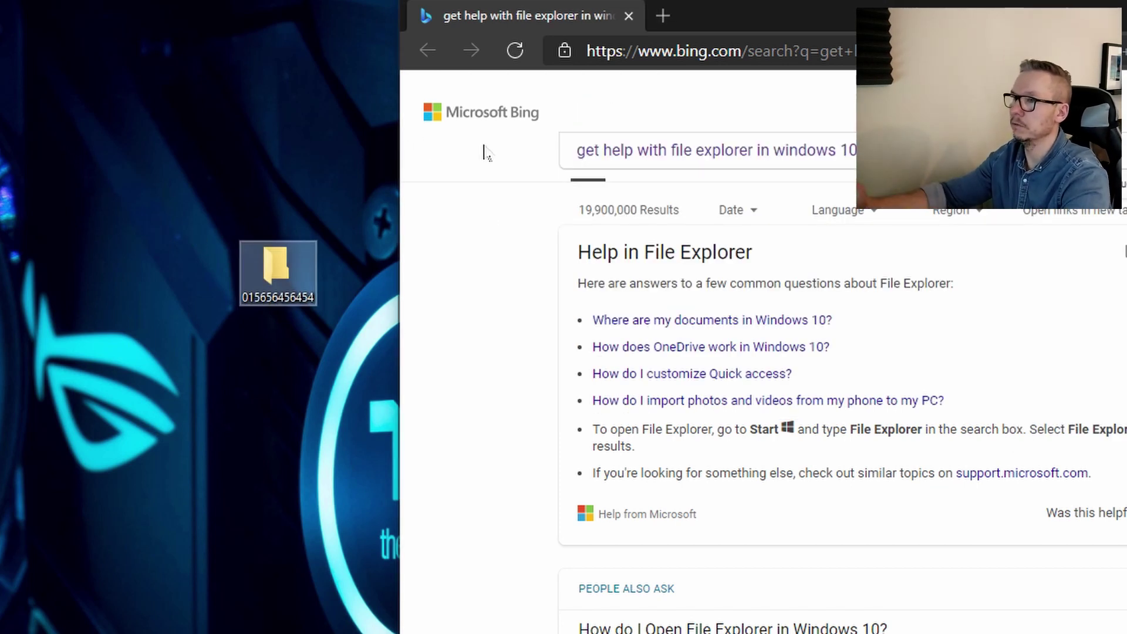
key(ctrl+v)
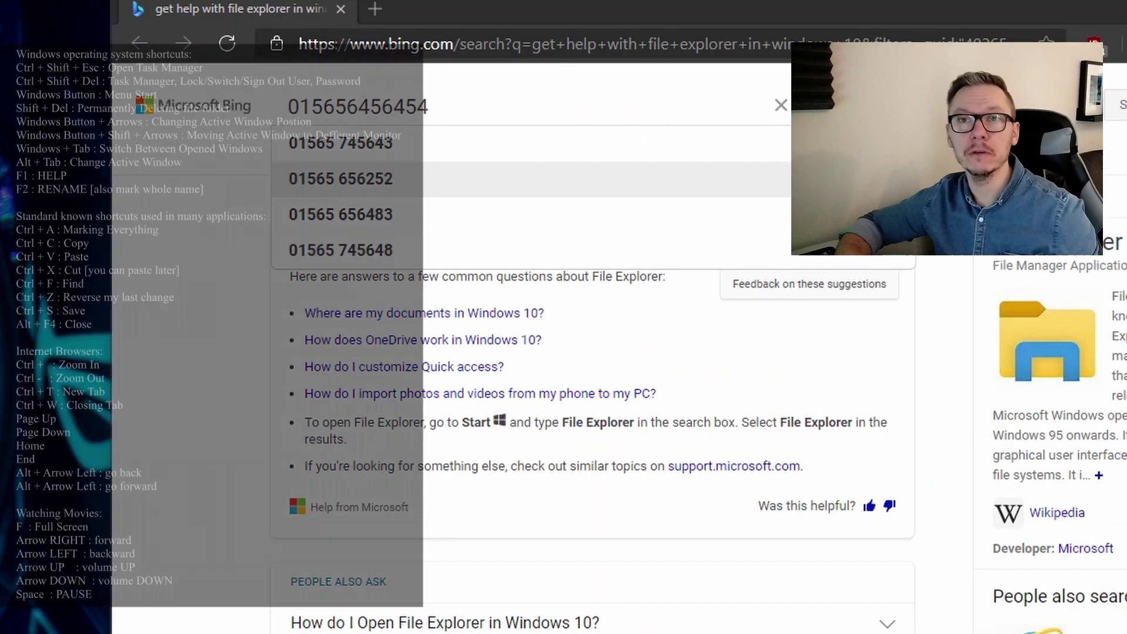